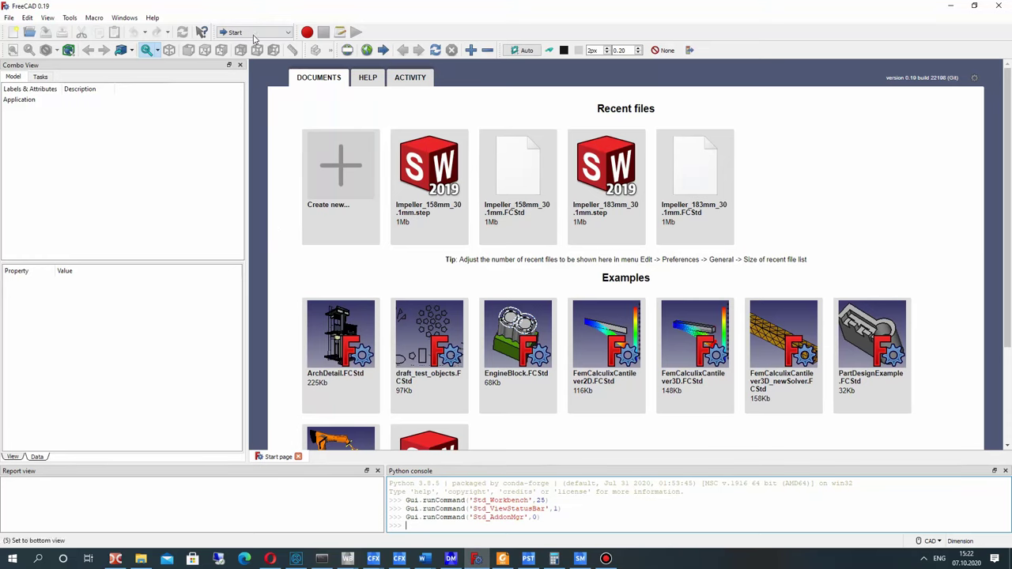
- Switch to the Image workbench and create a new empty document
click(253, 36)
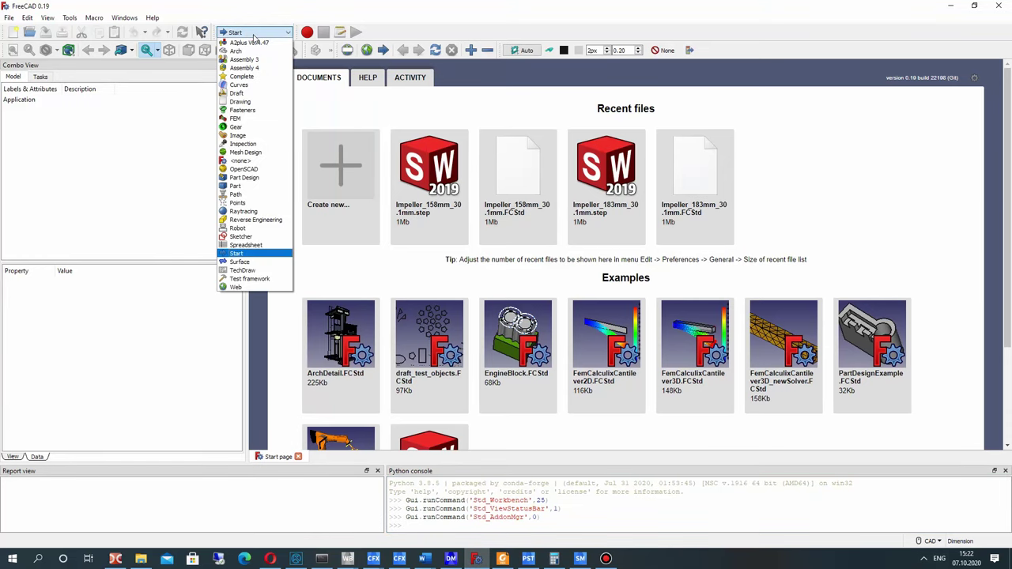
click(241, 138)
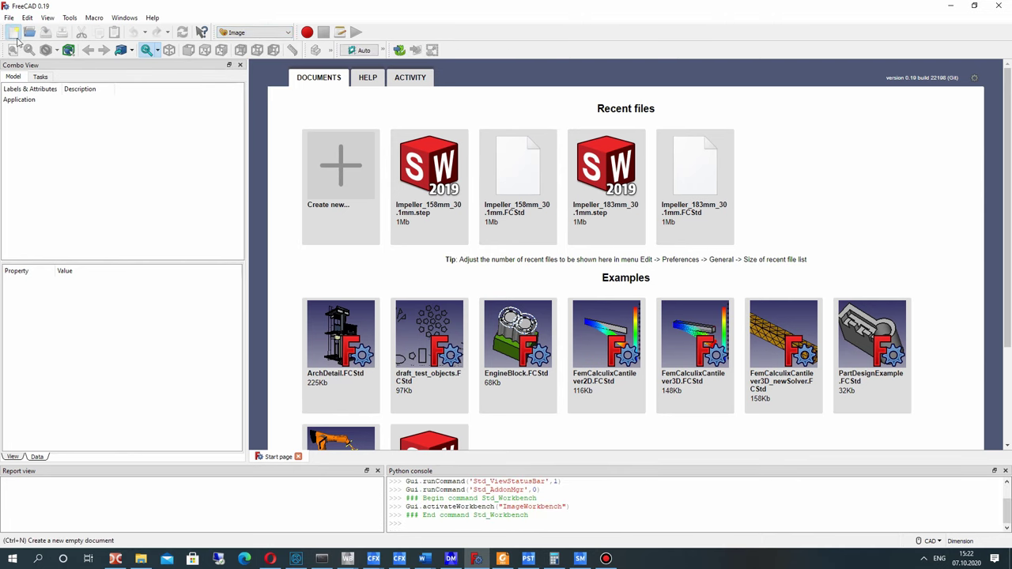
click(13, 32)
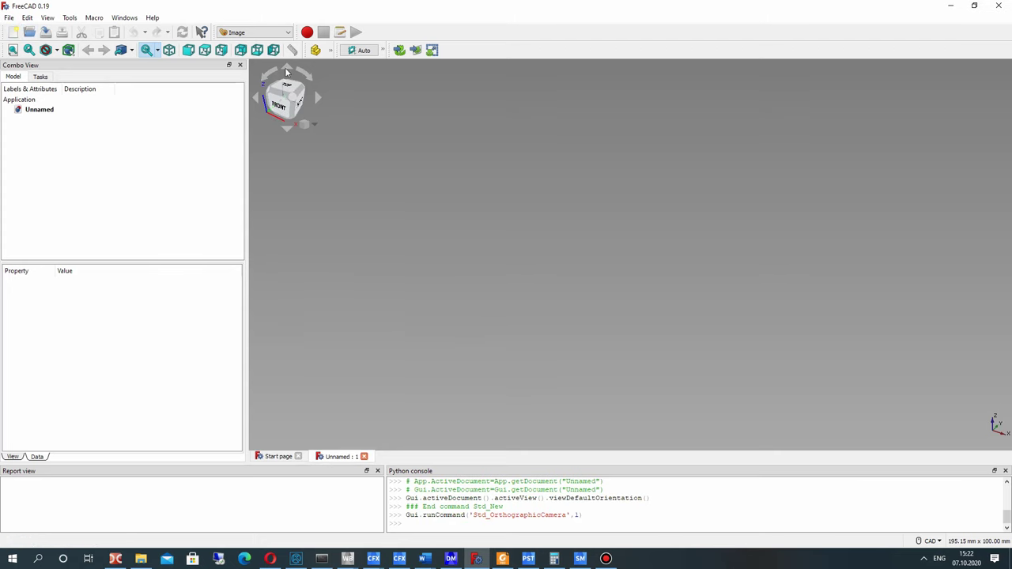
- Open the image file Task.JPG from the FreeCAD/Exercise_19 folder in an image view
click(400, 50)
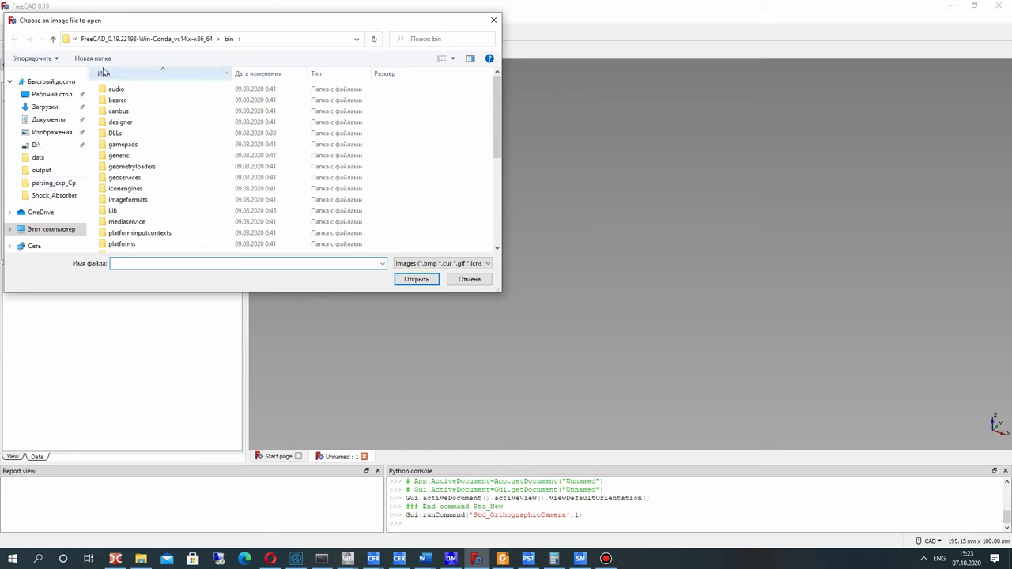
click(57, 202)
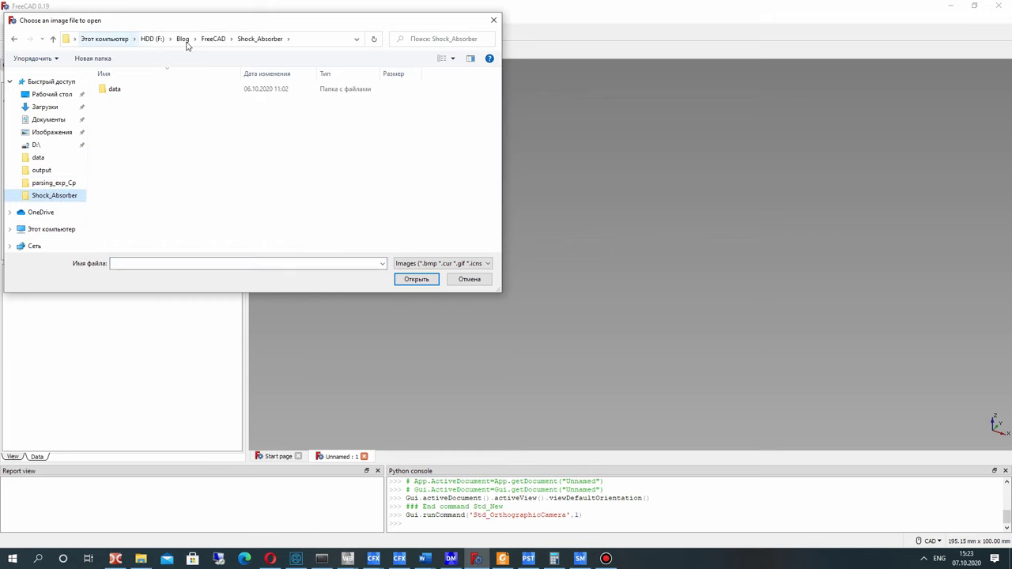
click(211, 39)
scroll(157, 138, down, 2)
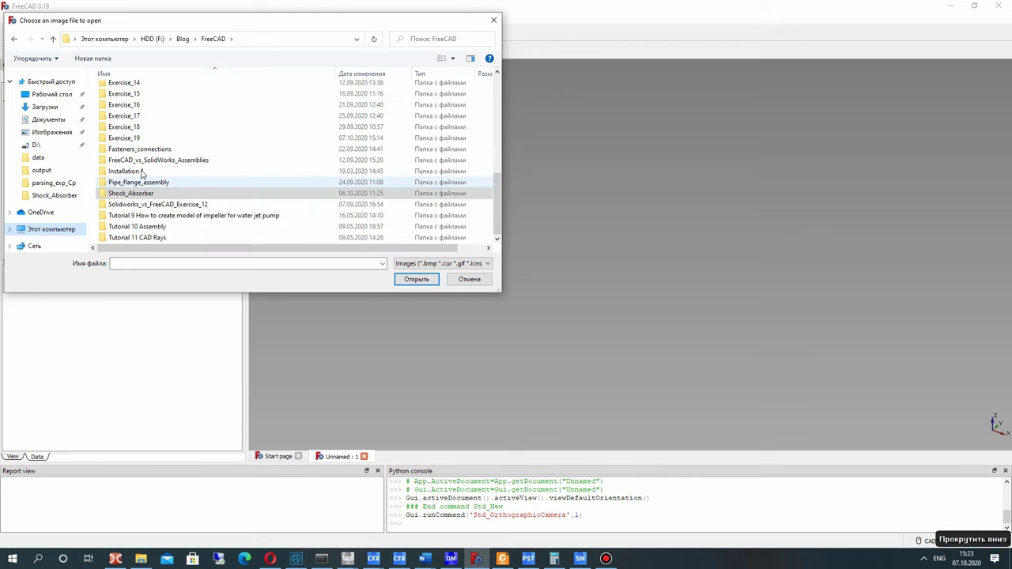
click(133, 138)
key(Return)
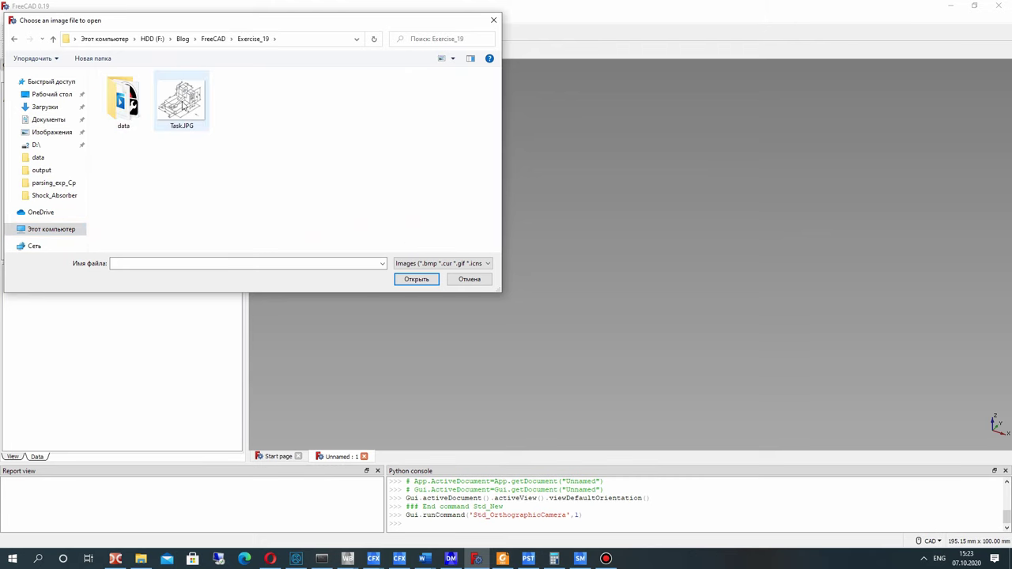
click(173, 116)
double_click(176, 104)
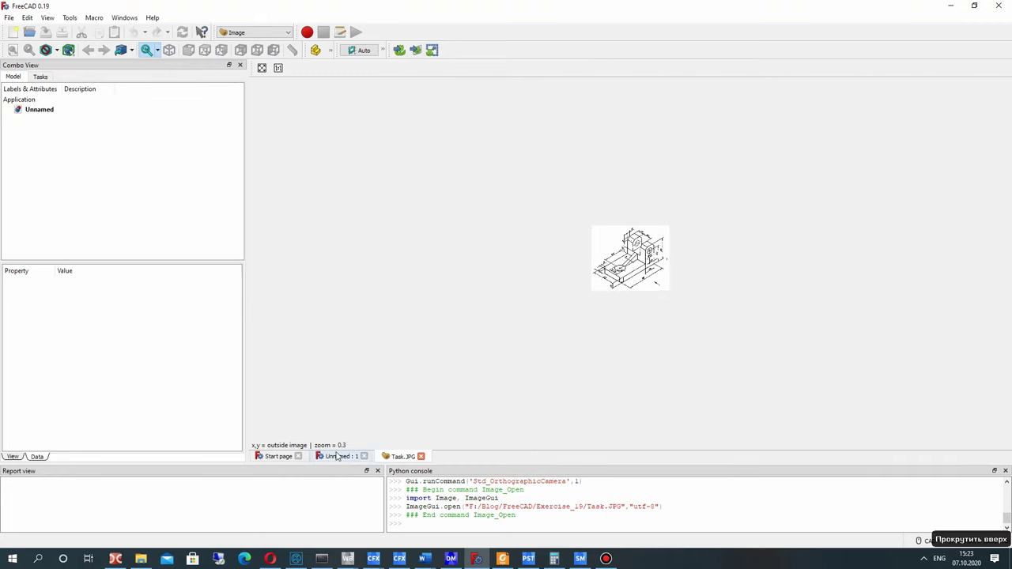
- Create an image plane from Task.JPG on the XY plane of the Unnamed document with no offset
click(413, 51)
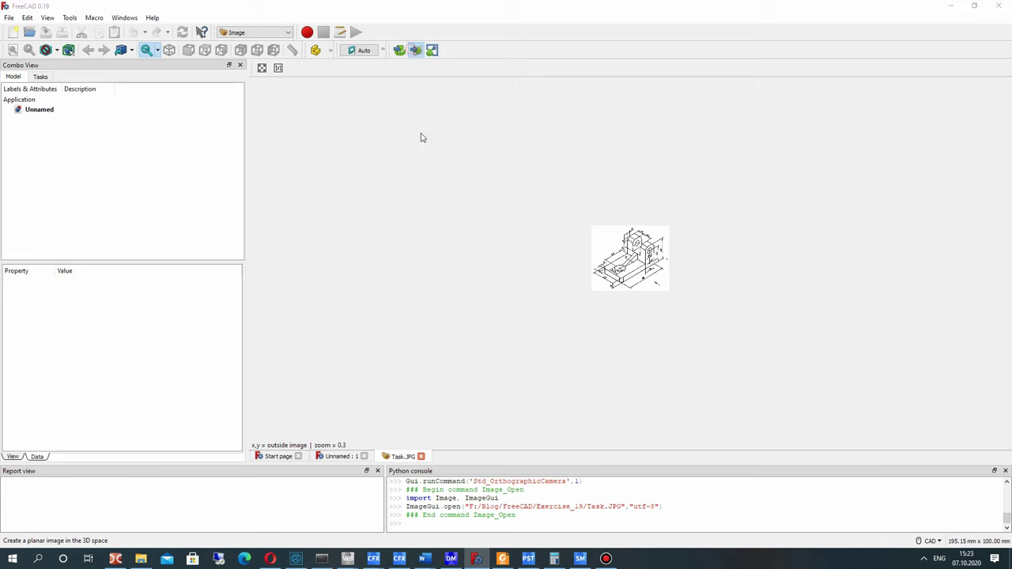
click(187, 111)
double_click(188, 111)
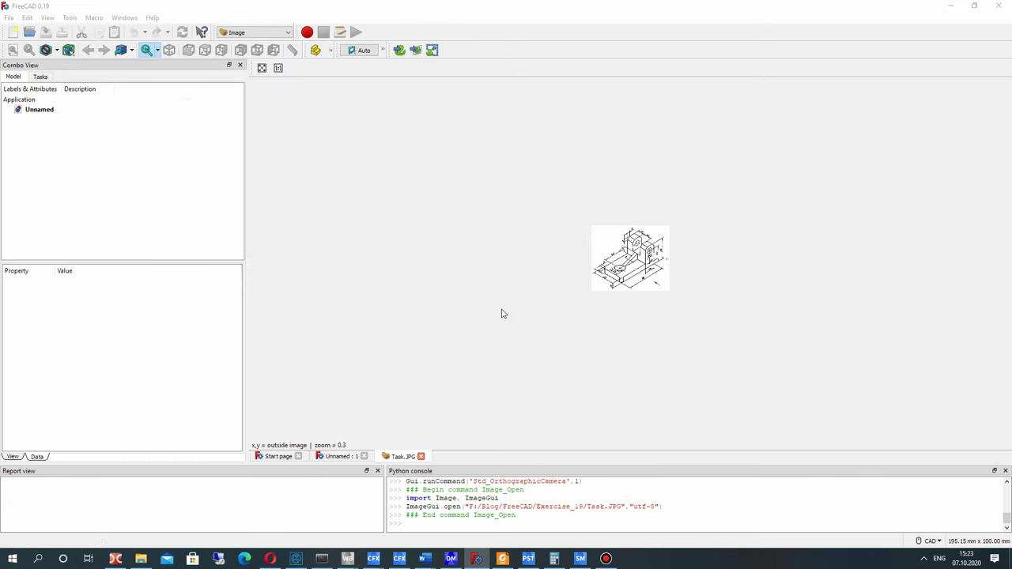
click(486, 321)
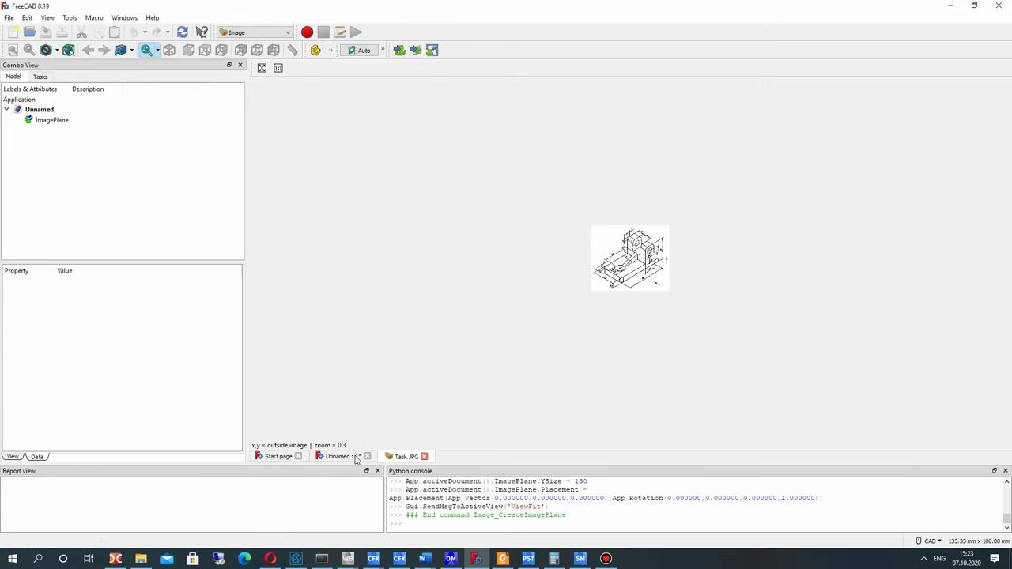
- Examine the dimensioned part drawing, comparing the image plane in the Unnamed document with the separate Task.JPG view
click(354, 457)
scroll(624, 293, down, 5)
middle_drag(623, 291, 613, 384)
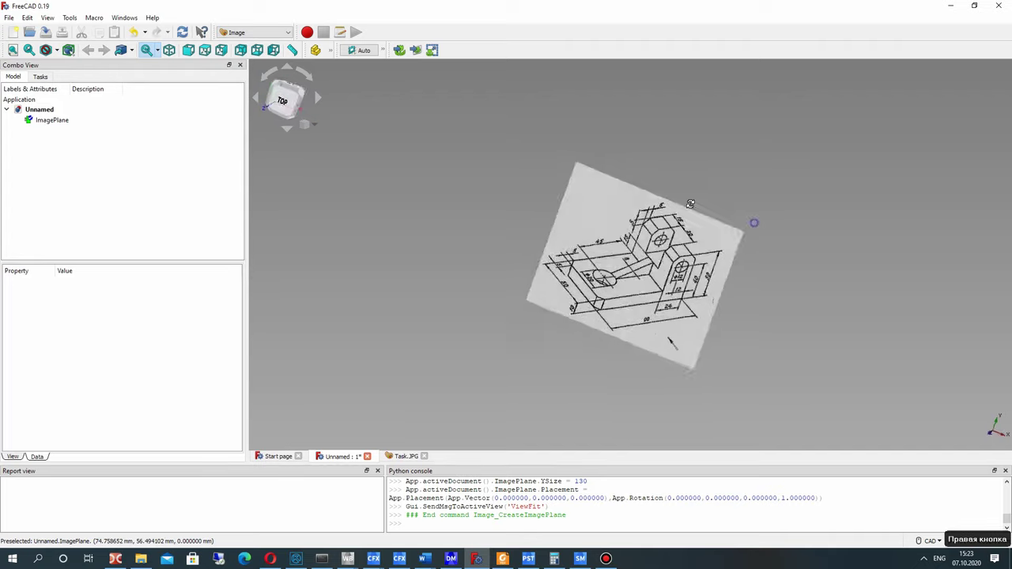
click(406, 456)
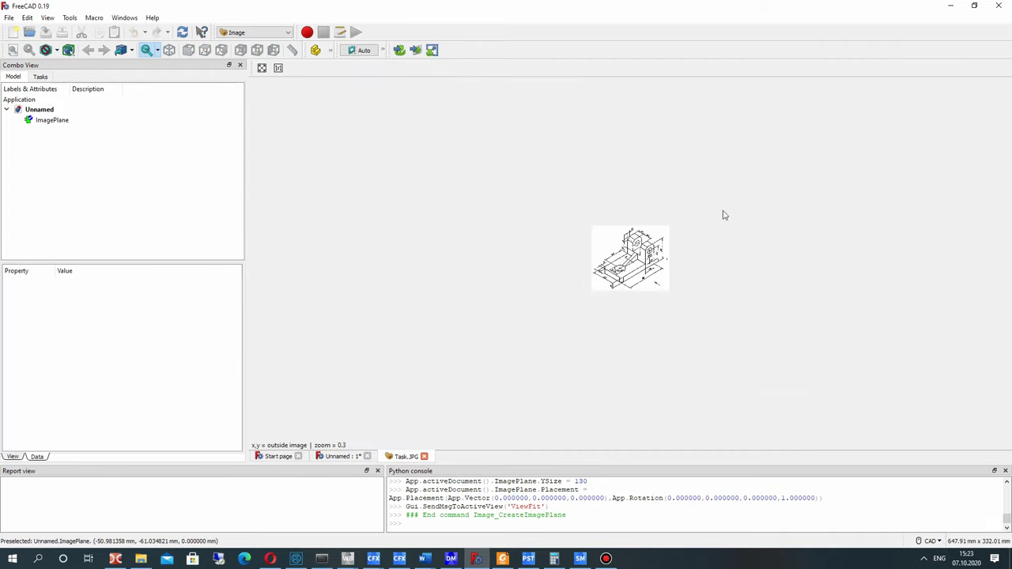
scroll(687, 235, up, 4)
scroll(687, 236, down, 3)
middle_drag(687, 236, 691, 223)
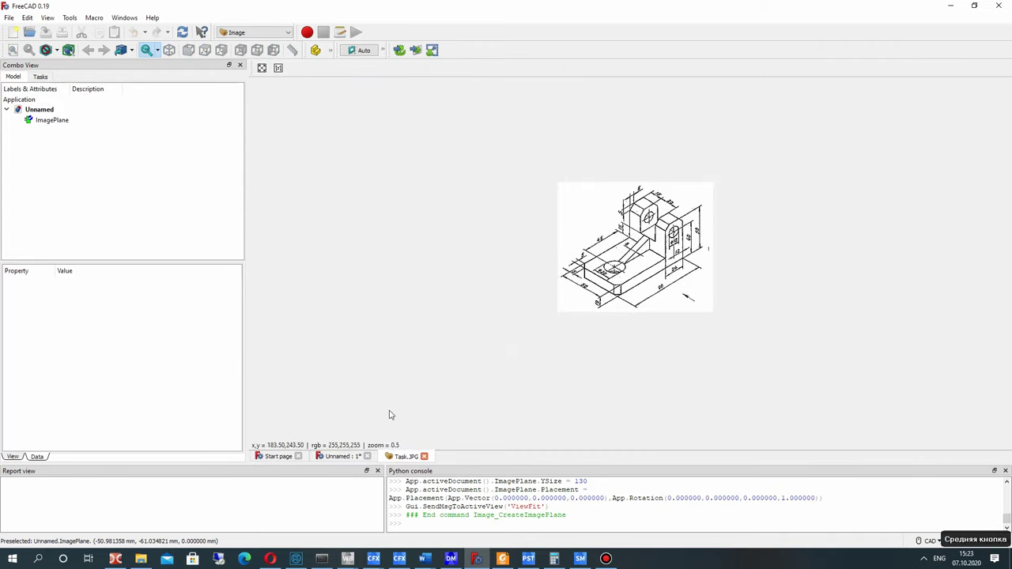
click(343, 456)
scroll(665, 280, up, 2)
middle_drag(664, 280, 702, 235)
right_drag(702, 235, 711, 225)
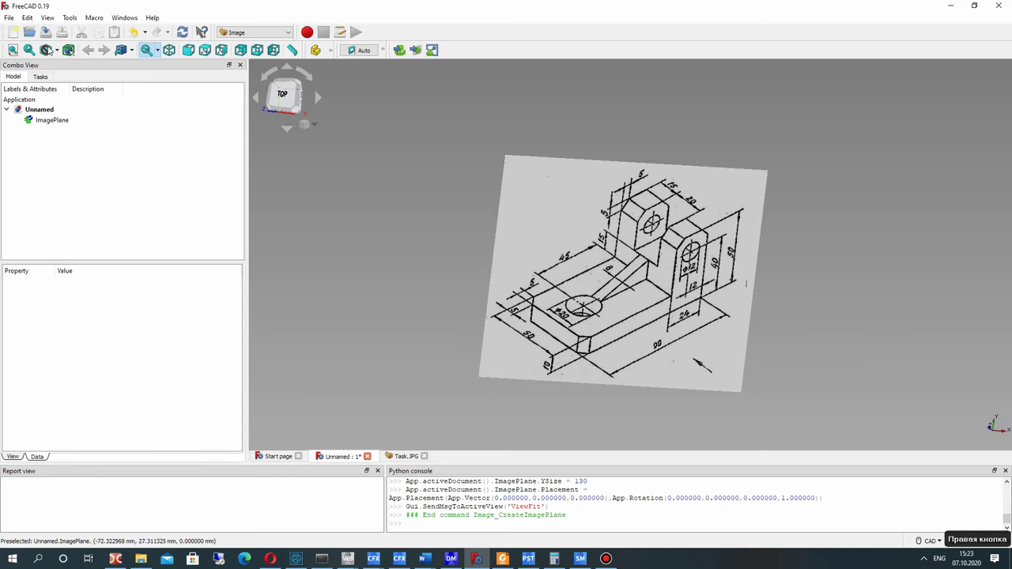
- Switch to the Part Design workbench and create a new body
click(60, 121)
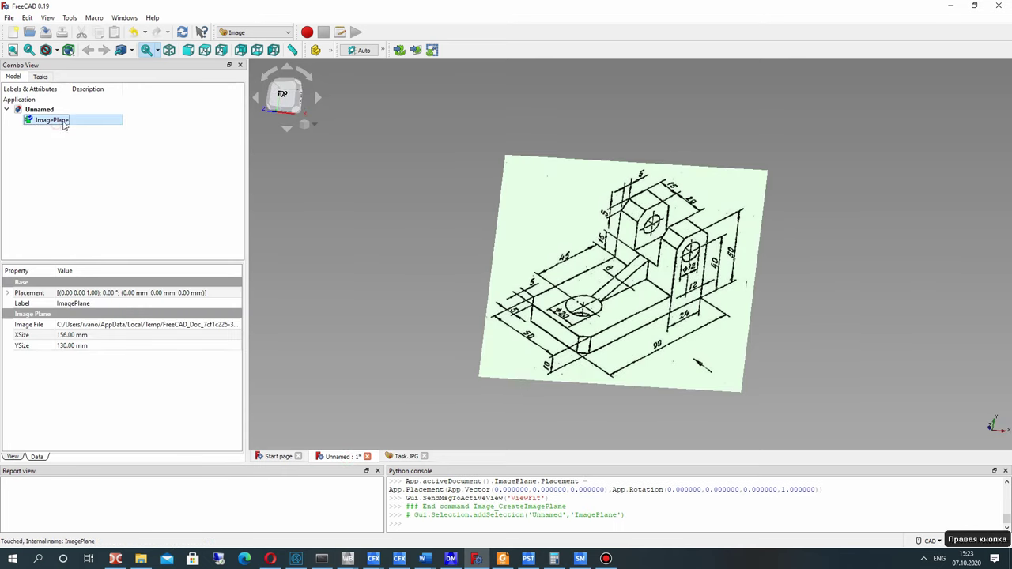
click(253, 32)
click(245, 178)
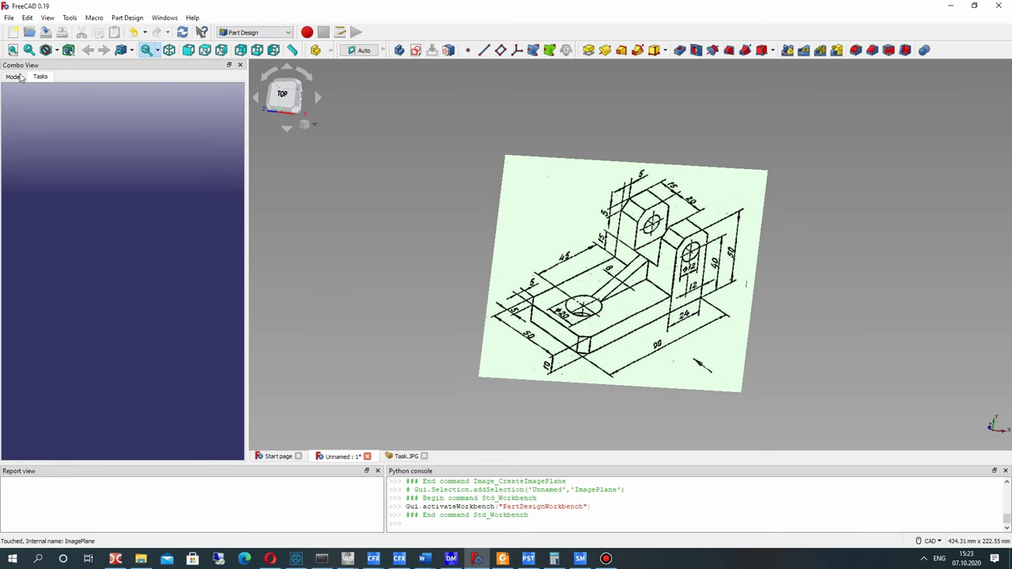
click(400, 50)
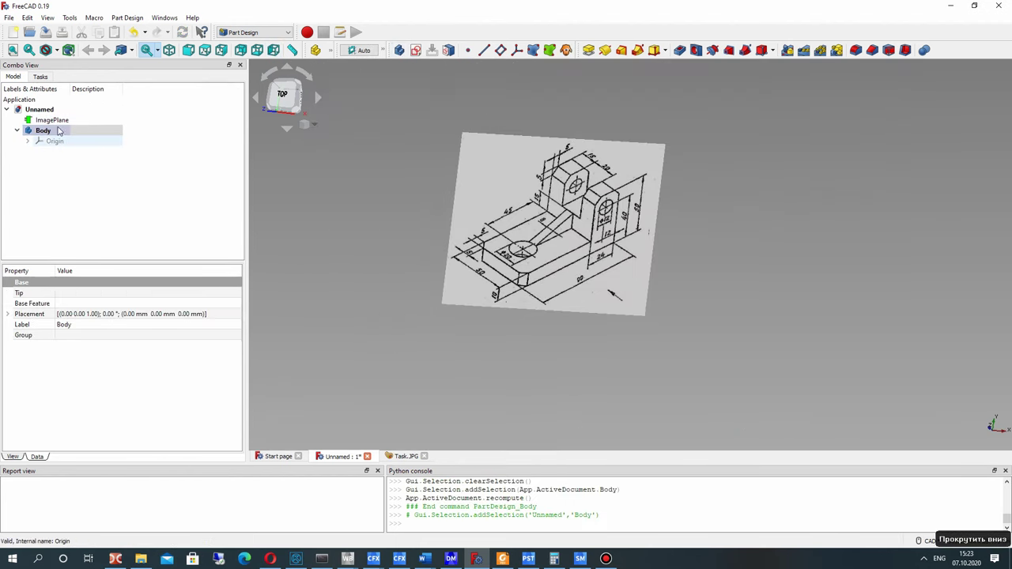
- Create a new sketch on the body's XY plane and leave it empty
click(416, 49)
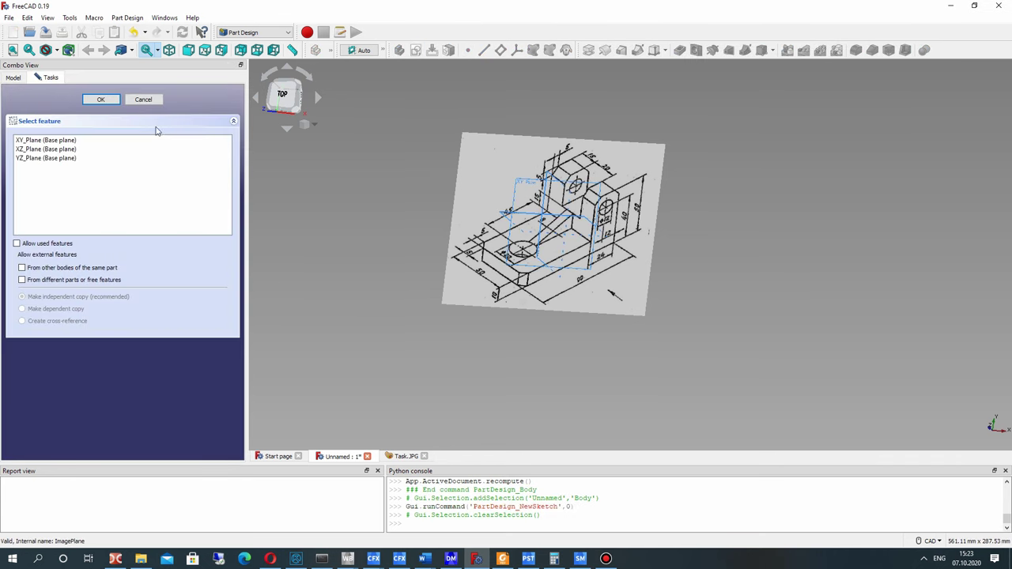
scroll(530, 265, up, 1)
mouse_move(529, 236)
right_down()
mouse_move(543, 270)
mouse_move(516, 175)
right_up()
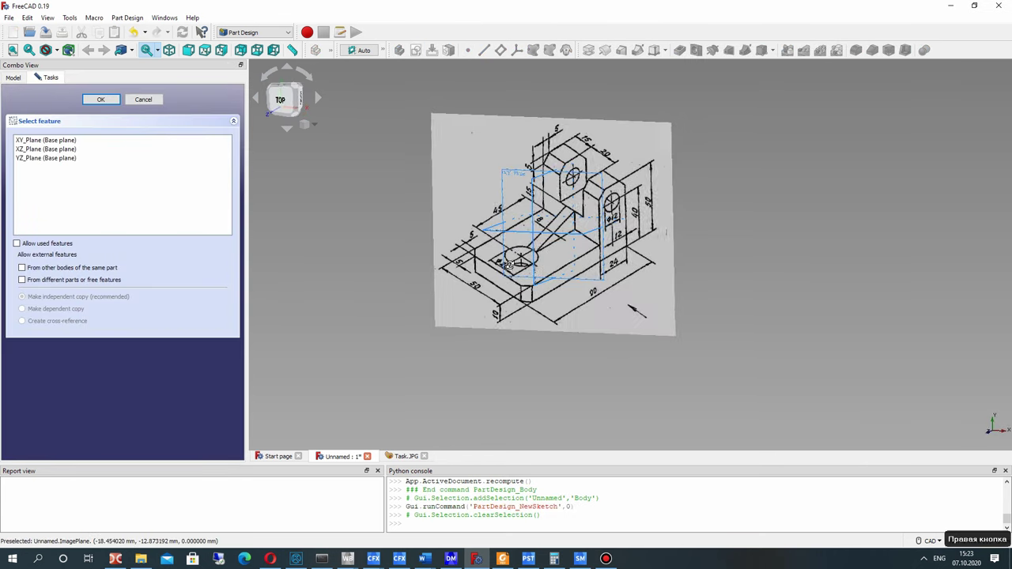
click(514, 174)
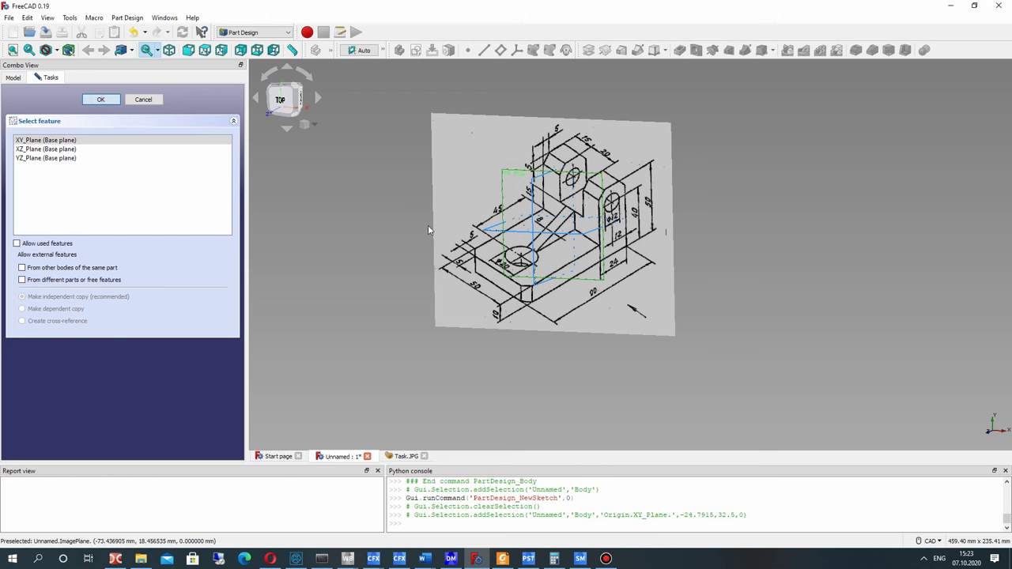
click(100, 98)
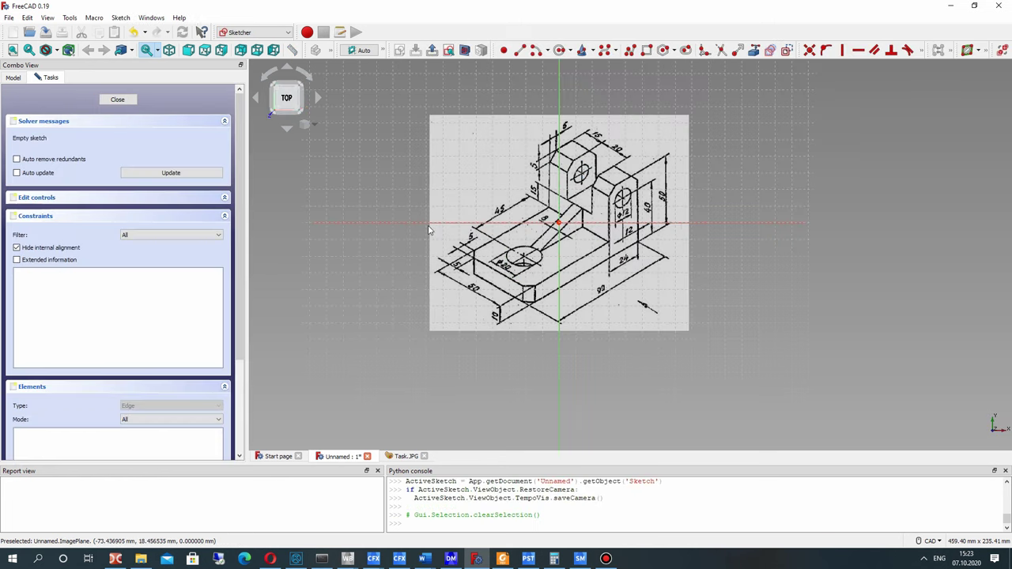
click(118, 100)
- Transform the image plane, moving it about 115 mm in the positive X direction and upward along Y
click(51, 120)
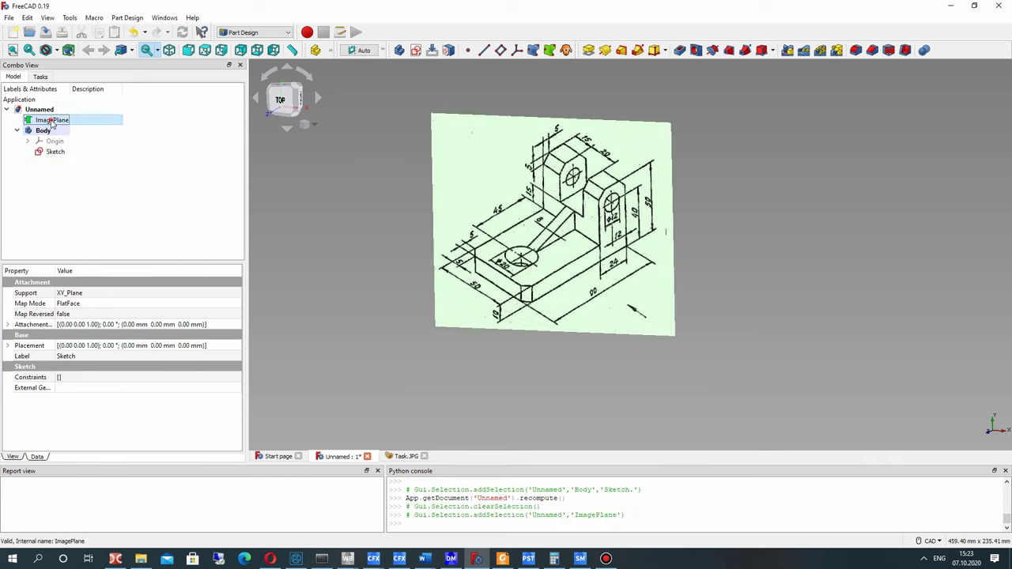
right_click(52, 120)
click(71, 122)
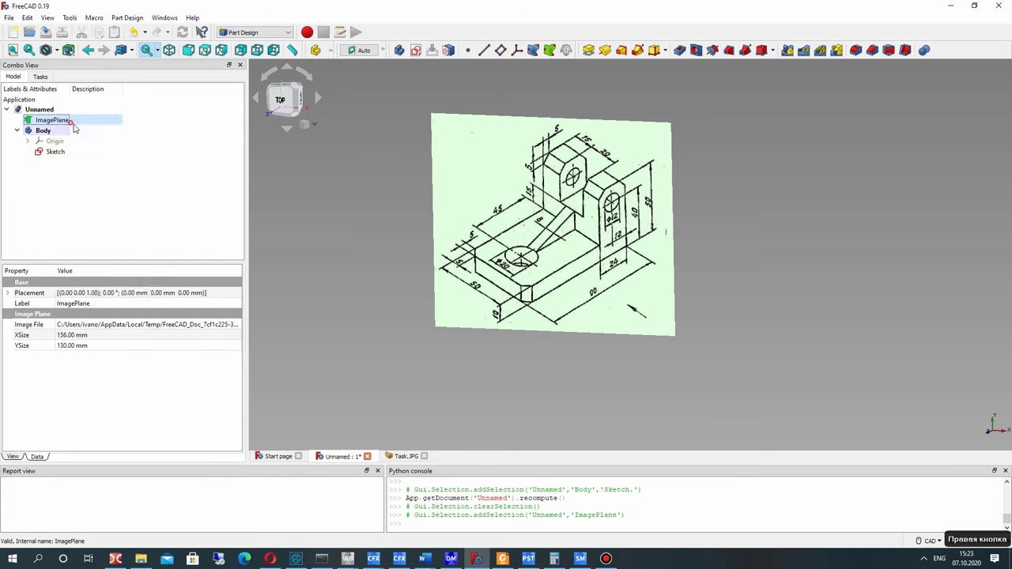
scroll(599, 189, down, 1)
middle_drag(597, 186, 525, 272)
drag(488, 210, 488, 109)
drag(595, 205, 712, 204)
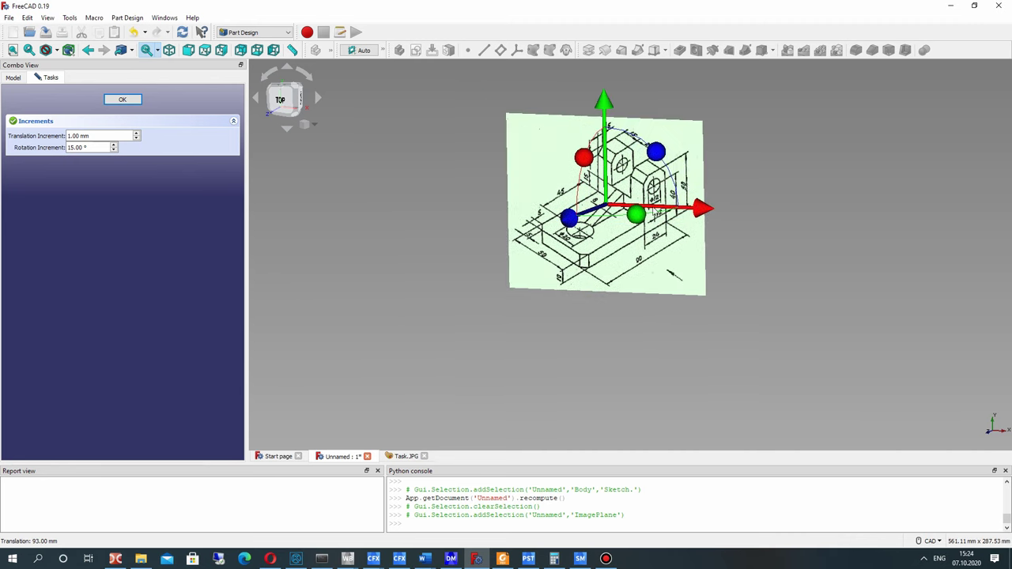
middle_drag(605, 187, 569, 255)
drag(566, 175, 566, 160)
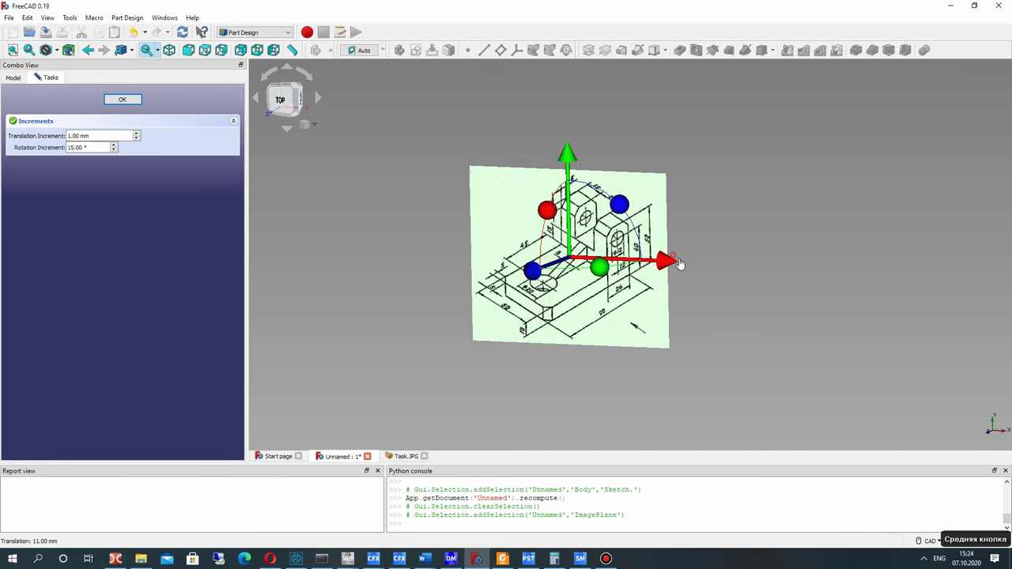
drag(680, 263, 707, 262)
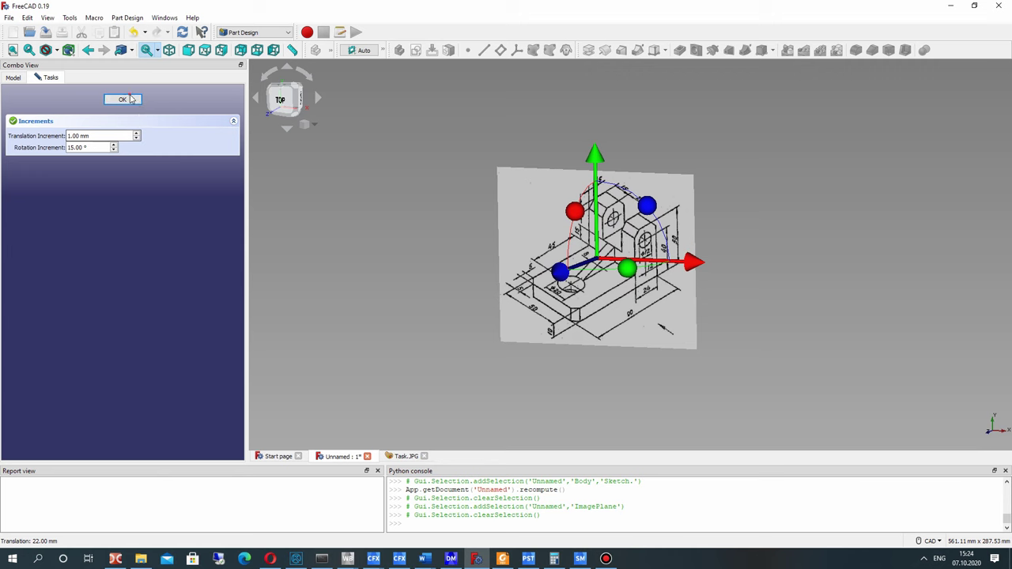
click(123, 100)
- Open the empty sketch to check the image plane's position relative to the sketch origin and grid, then close it
right_click(52, 155)
click(79, 165)
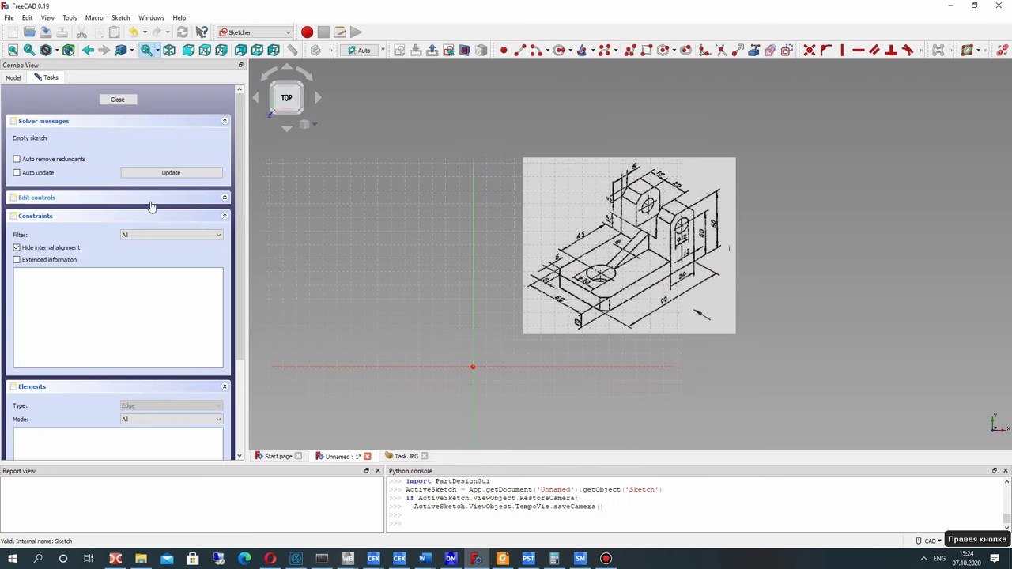
scroll(452, 305, down, 1)
mouse_move(452, 305)
middle_down()
mouse_move(498, 234)
mouse_move(452, 255)
middle_up()
scroll(481, 245, up, 1)
middle_drag(422, 288, 376, 318)
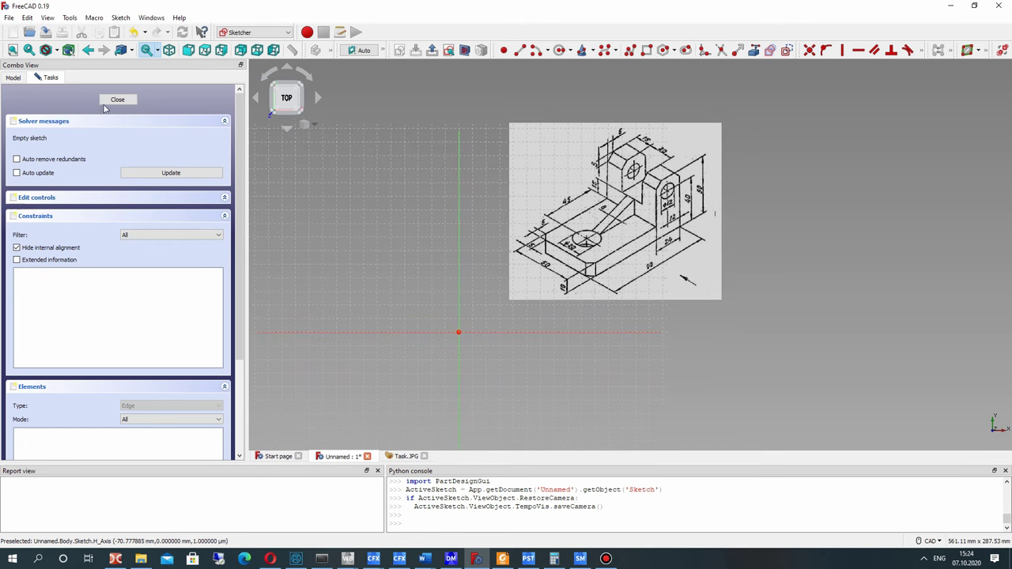
key(Escape)
- Move the image plane a further 48 mm along positive X and 73 mm along positive Y
right_click(47, 115)
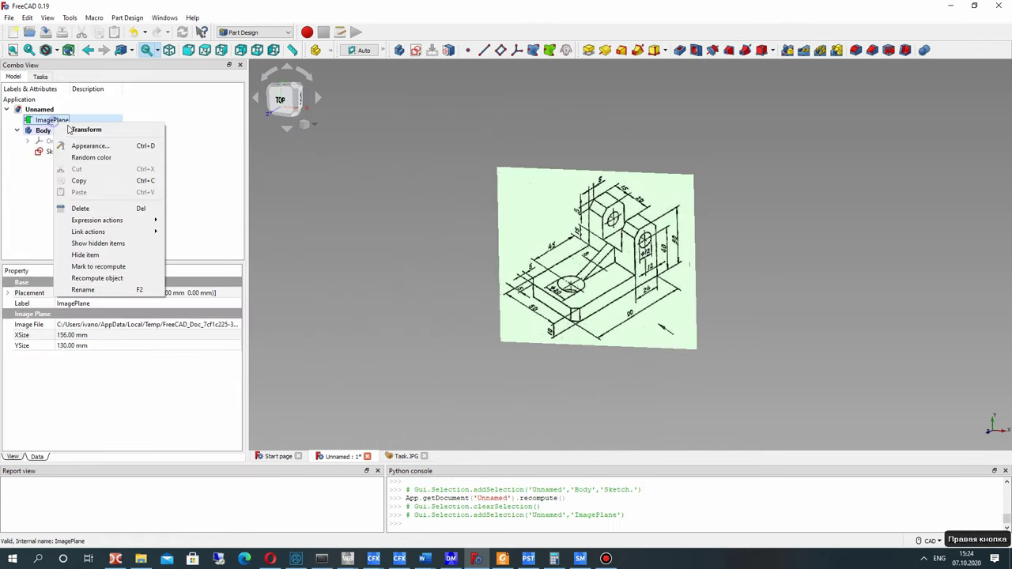
click(78, 125)
drag(598, 149, 692, 261)
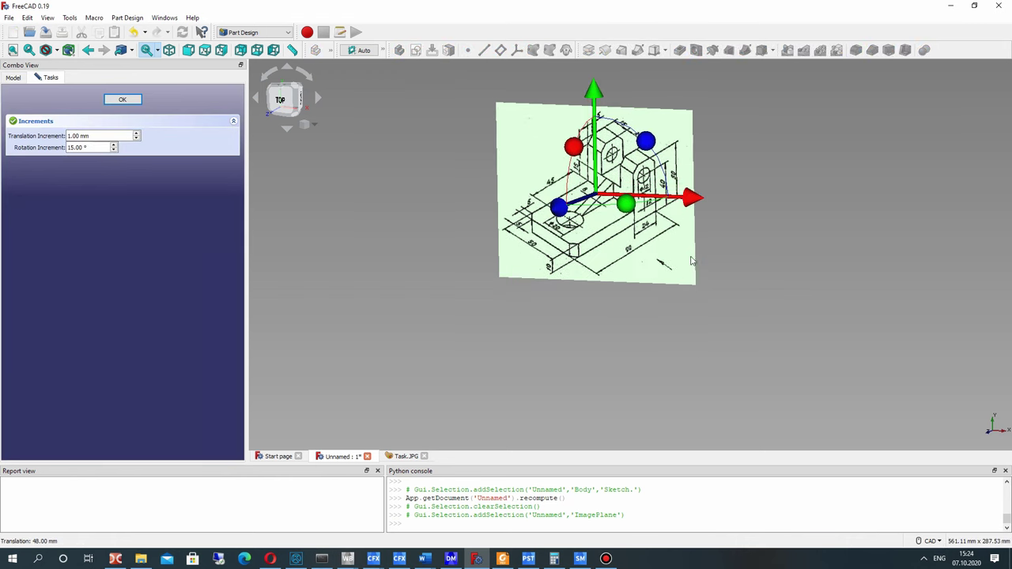
drag(693, 202, 754, 198)
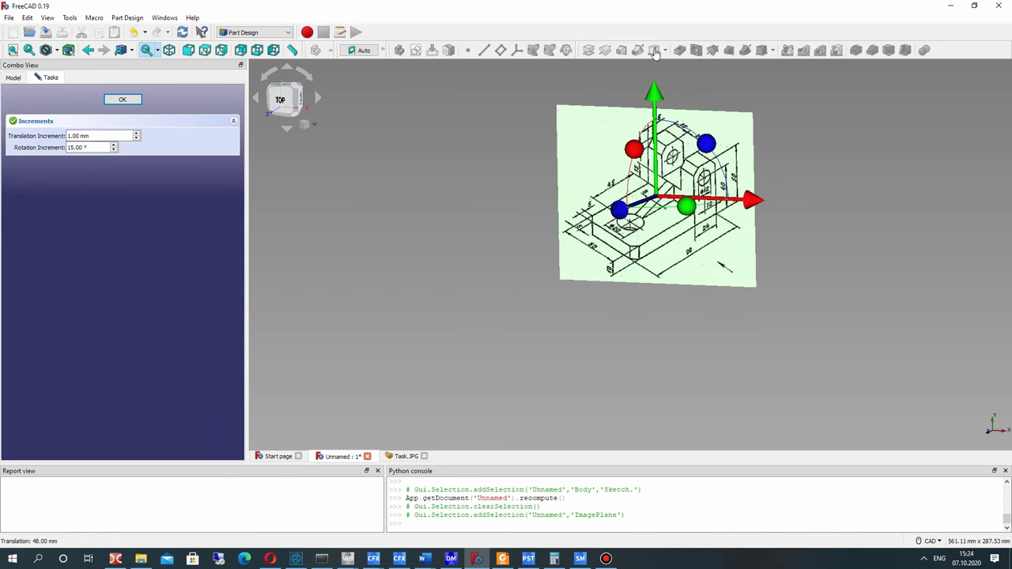
drag(655, 92, 357, 105)
click(123, 101)
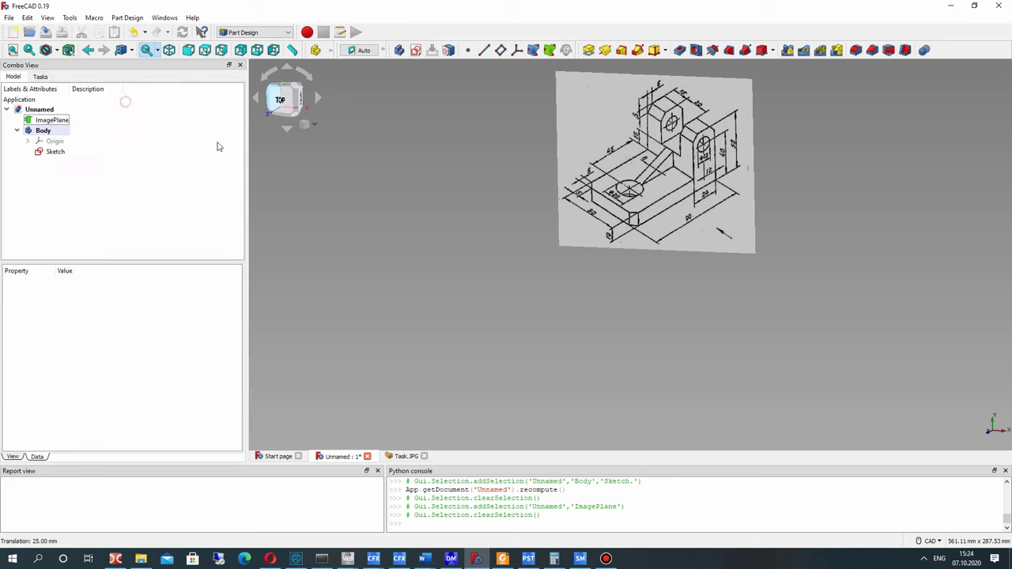
- Reopen the empty sketch on the XY plane for editing, with both its origin and the reference image in view
right_click(47, 151)
click(73, 156)
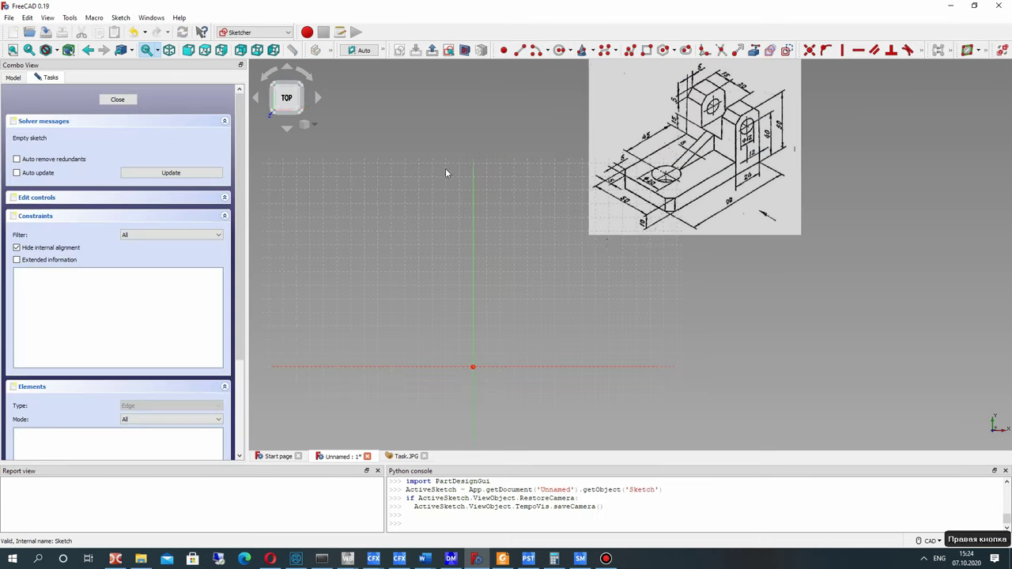
scroll(575, 247, up, 2)
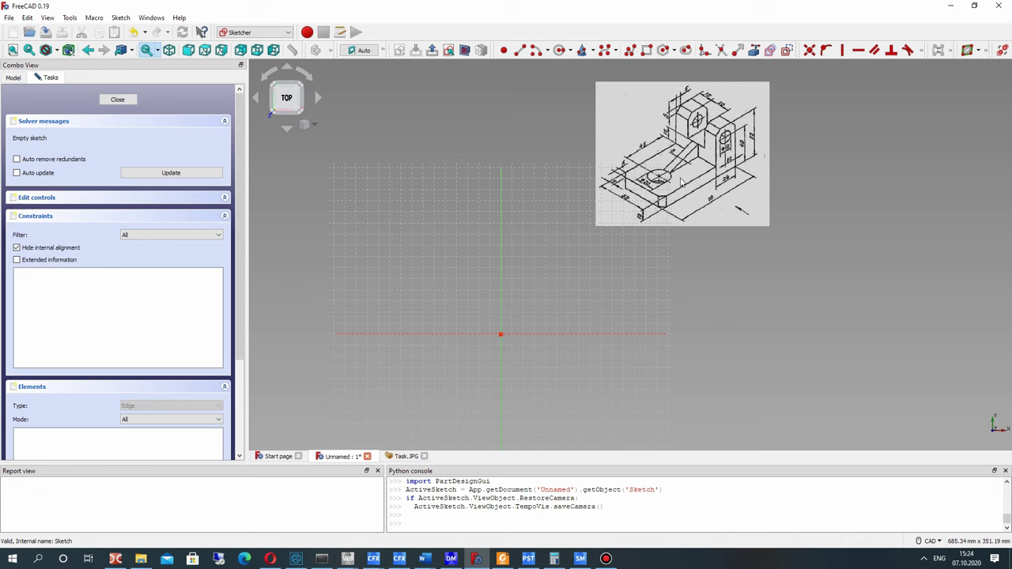
- Draw a horizontal line about 182 mm long from the origin along positive X and a vertical line about 98 mm up from its end
middle_drag(552, 278, 529, 328)
scroll(566, 268, up, 1)
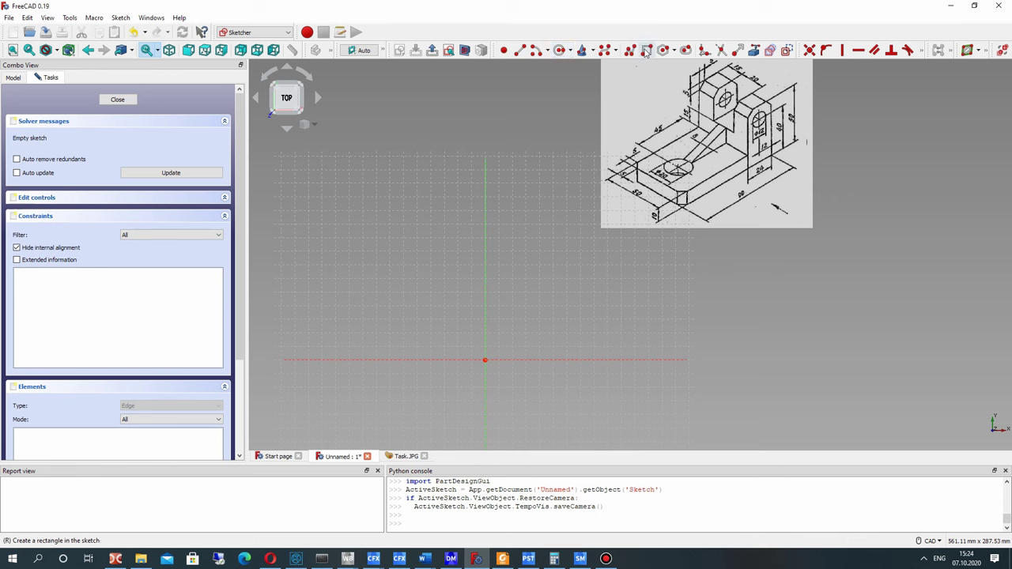
click(520, 50)
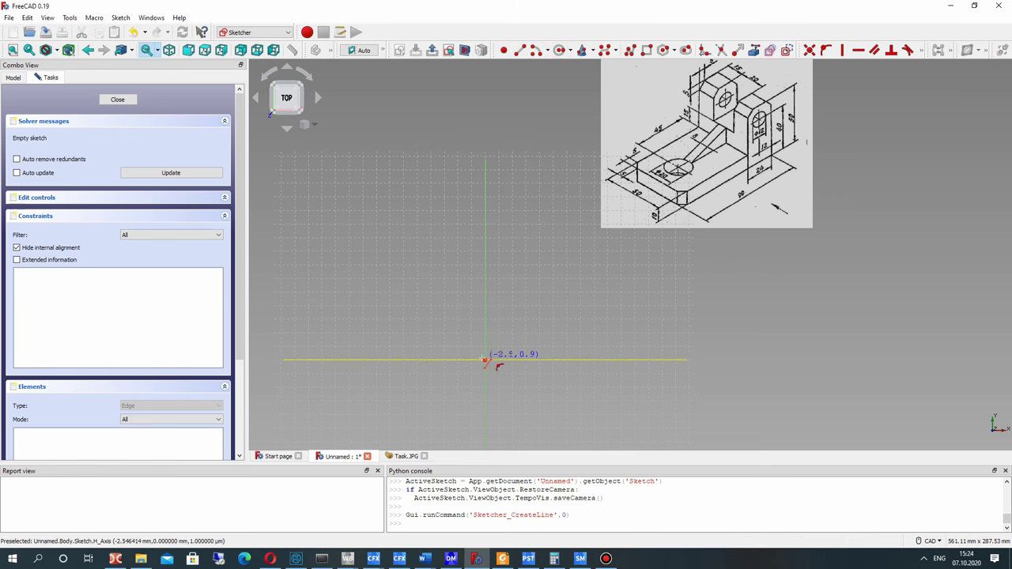
click(485, 360)
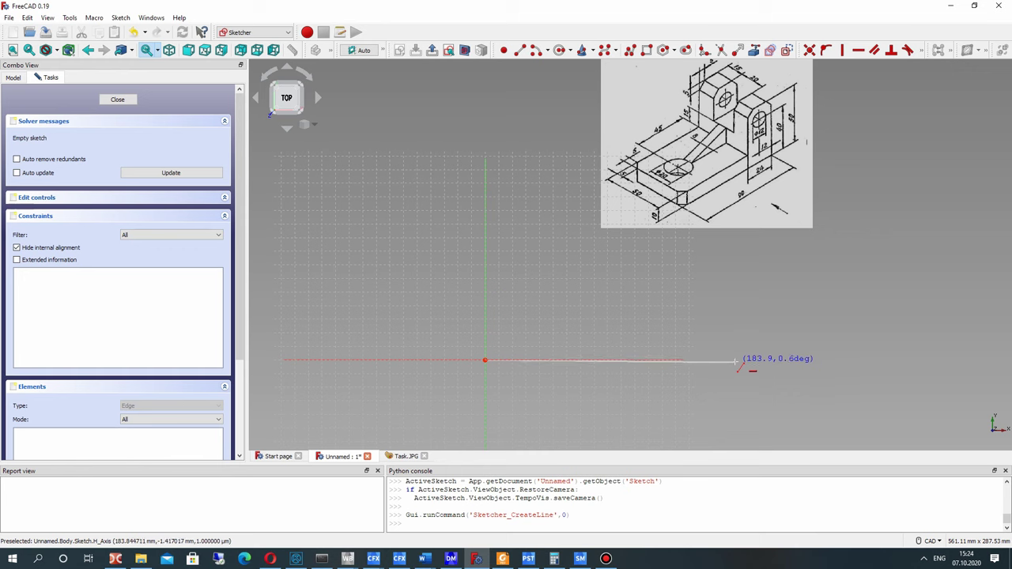
click(735, 361)
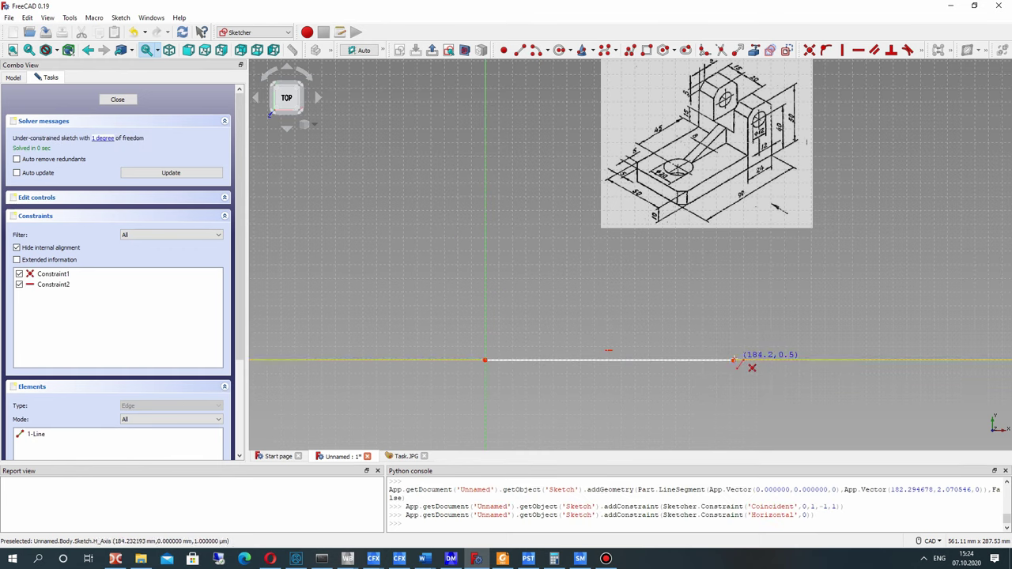
click(734, 361)
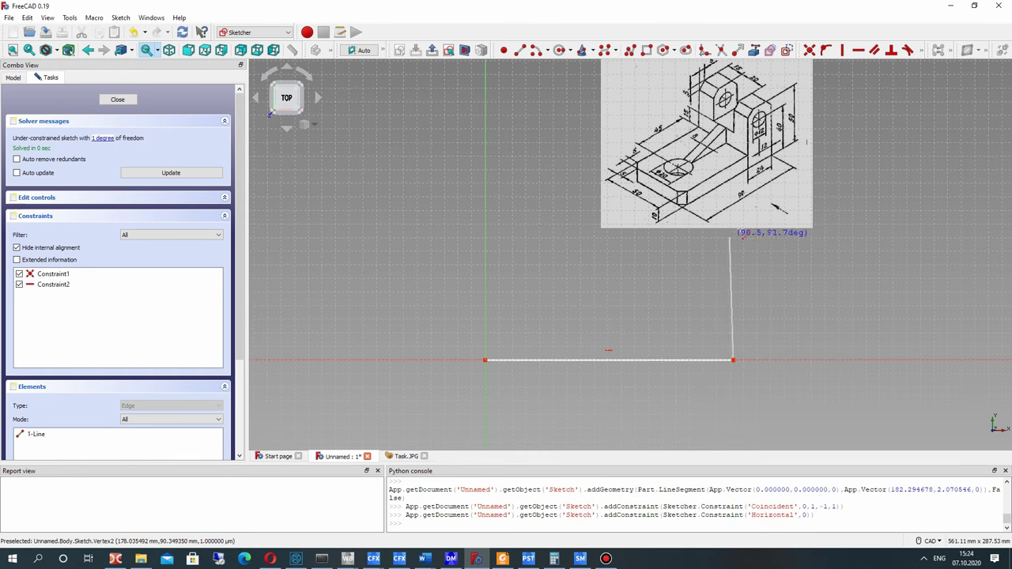
click(728, 253)
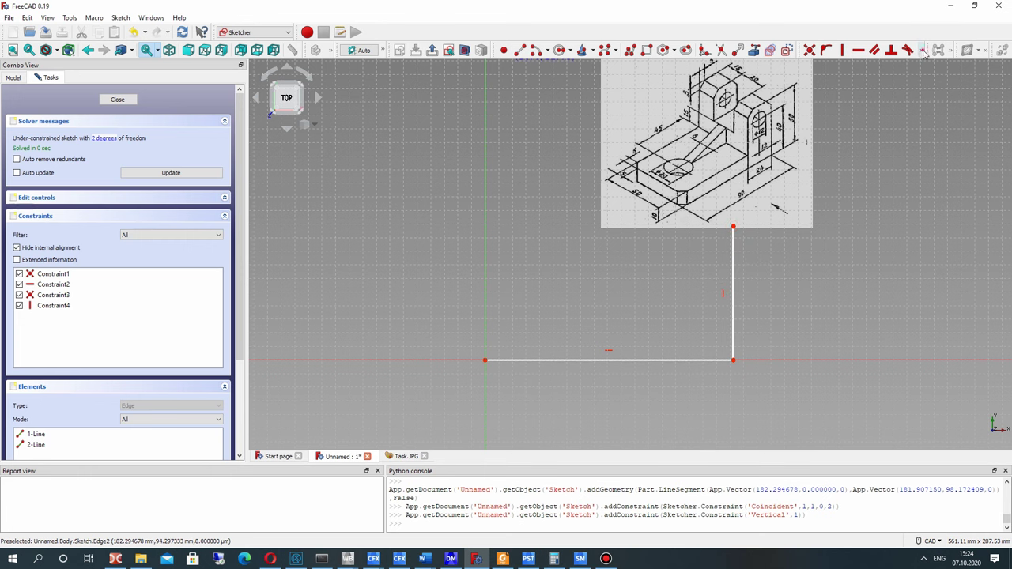
- Constrain the horizontal line's length to 90 mm and place its dimension below the line
click(924, 52)
click(879, 66)
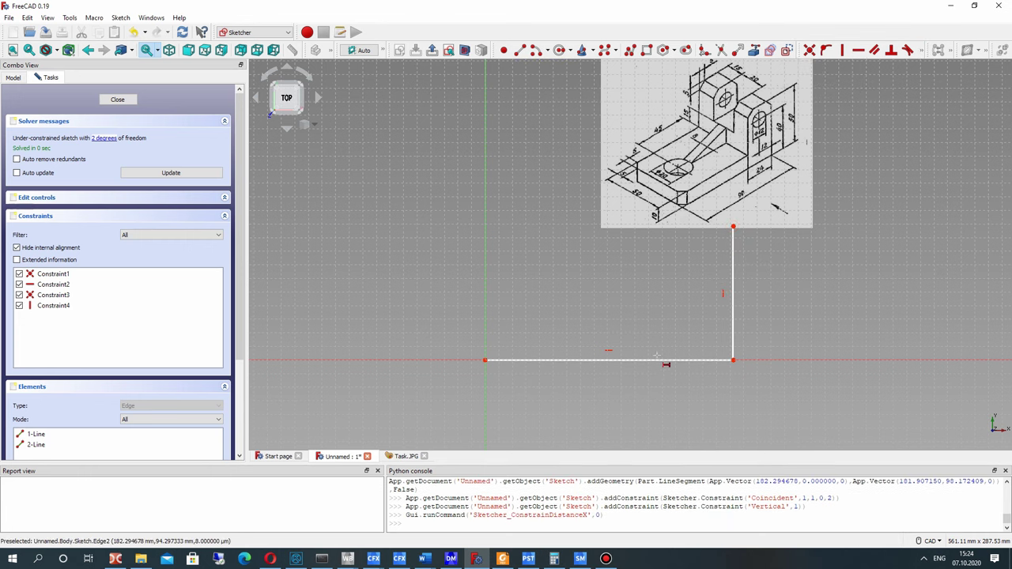
click(655, 361)
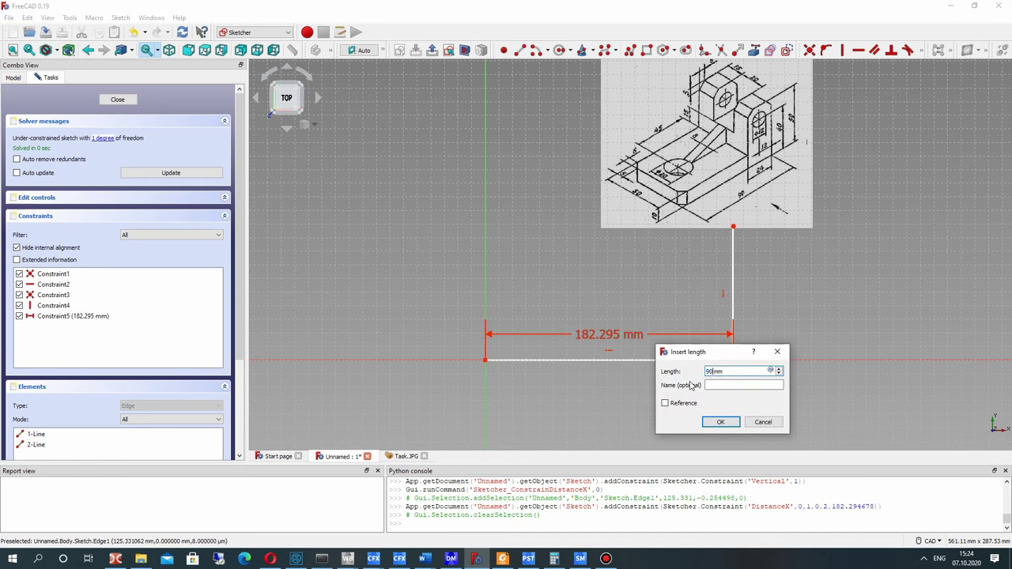
key(Return)
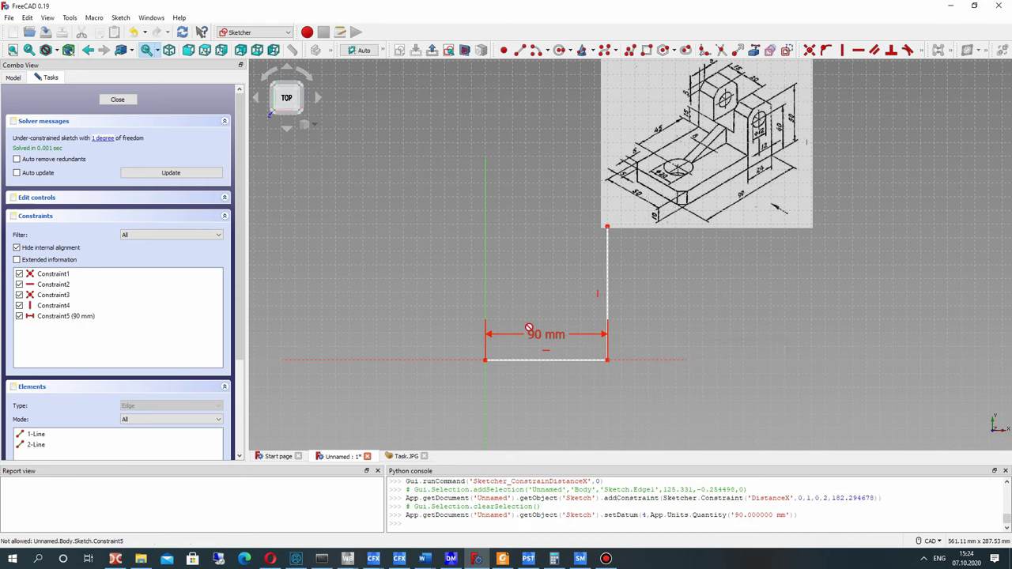
drag(539, 335, 544, 383)
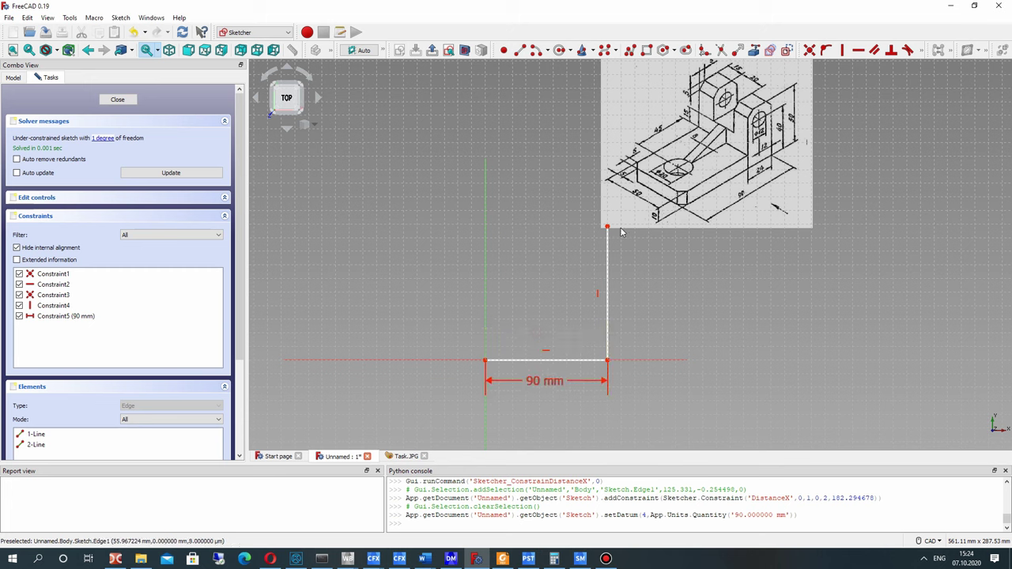
- Constrain the vertical line's height to 50 mm and place its dimension on the outer side of the line
click(607, 258)
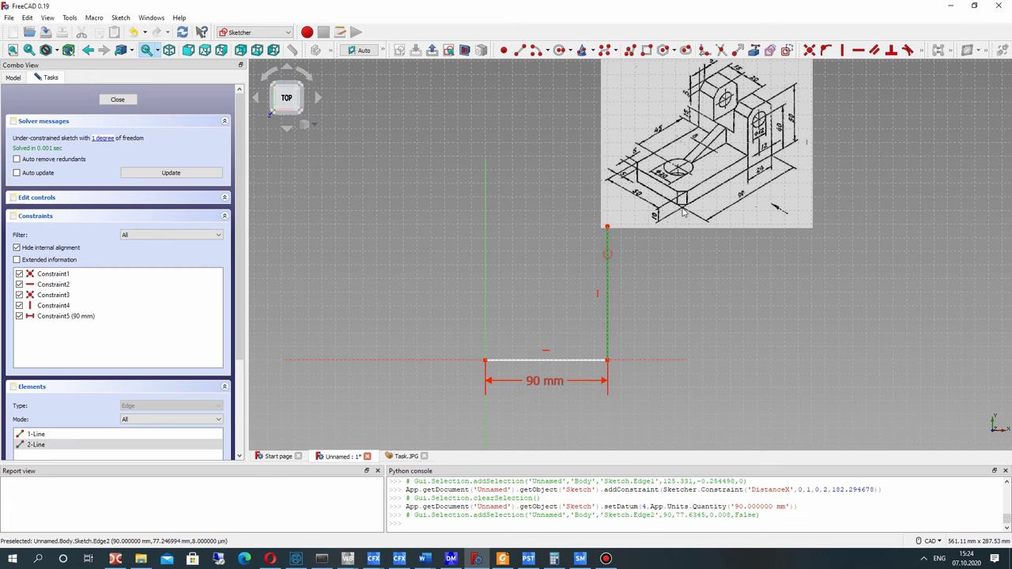
click(950, 51)
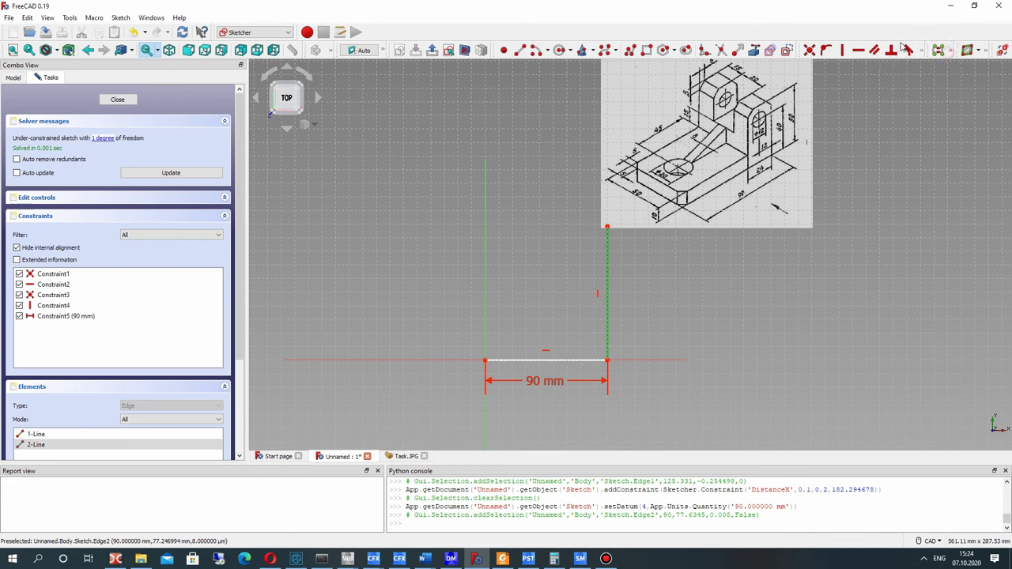
click(922, 50)
click(894, 67)
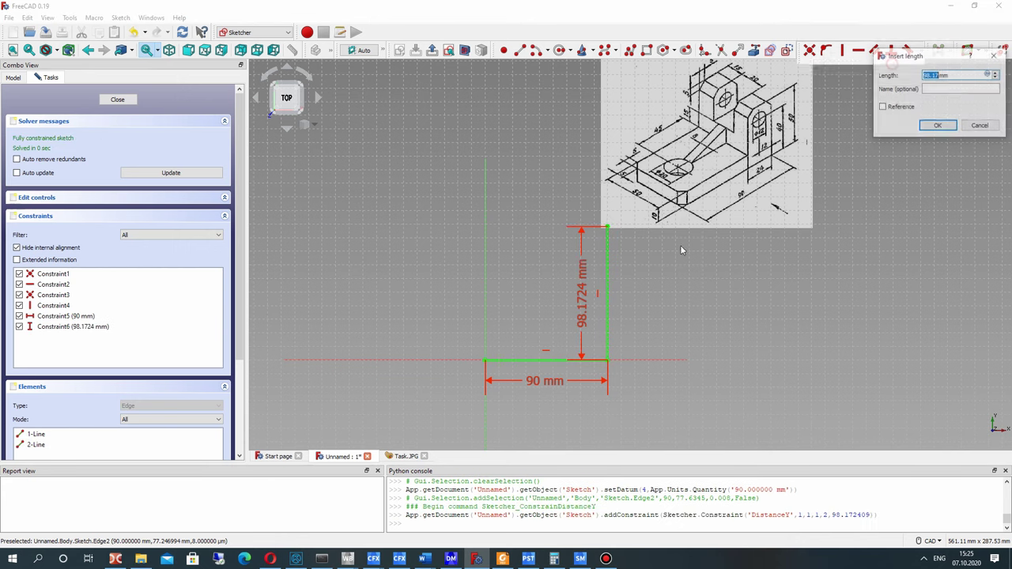
text(50)
key(Return)
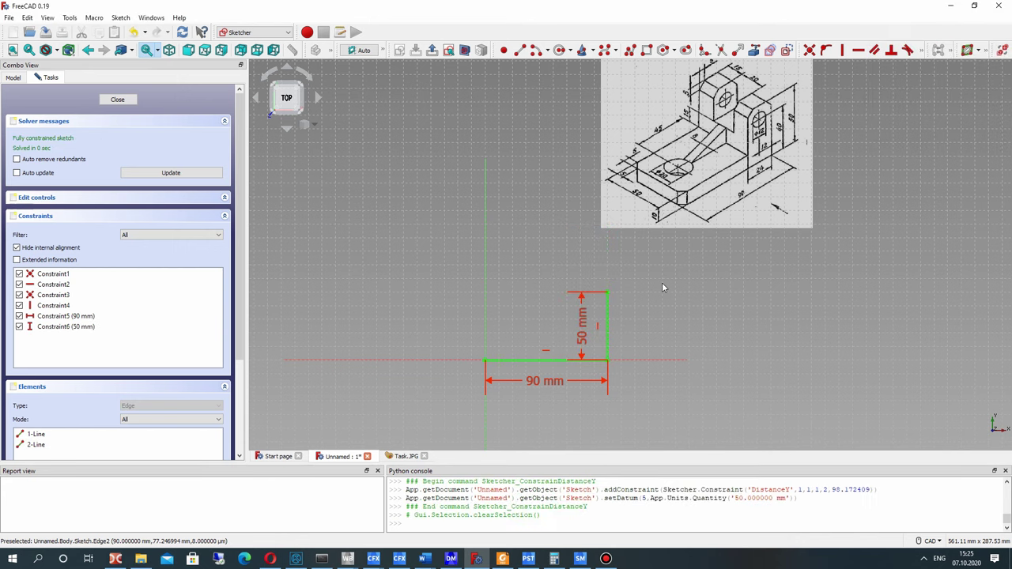
drag(632, 326, 636, 325)
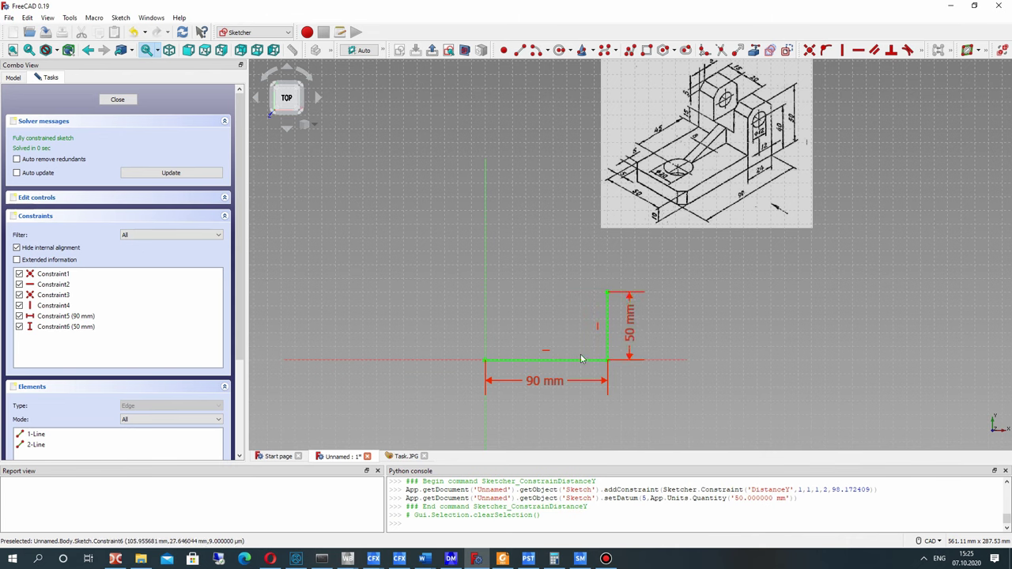
- Draw a horizontal line about 27 mm long from the vertical line's upper end toward the Y axis
scroll(581, 353, down, 2)
scroll(651, 249, up, 1)
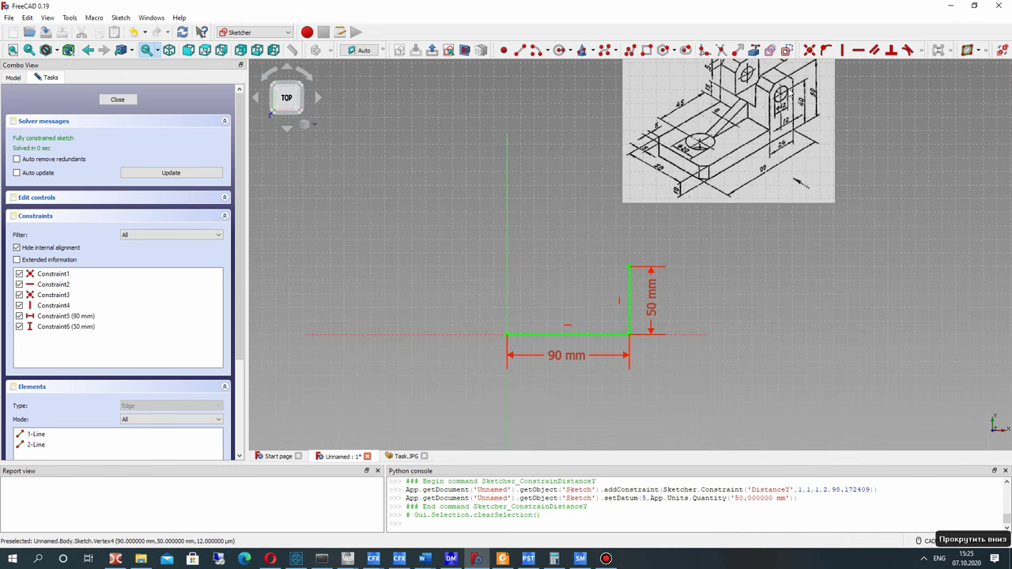
scroll(779, 110, up, 1)
scroll(790, 139, up, 3)
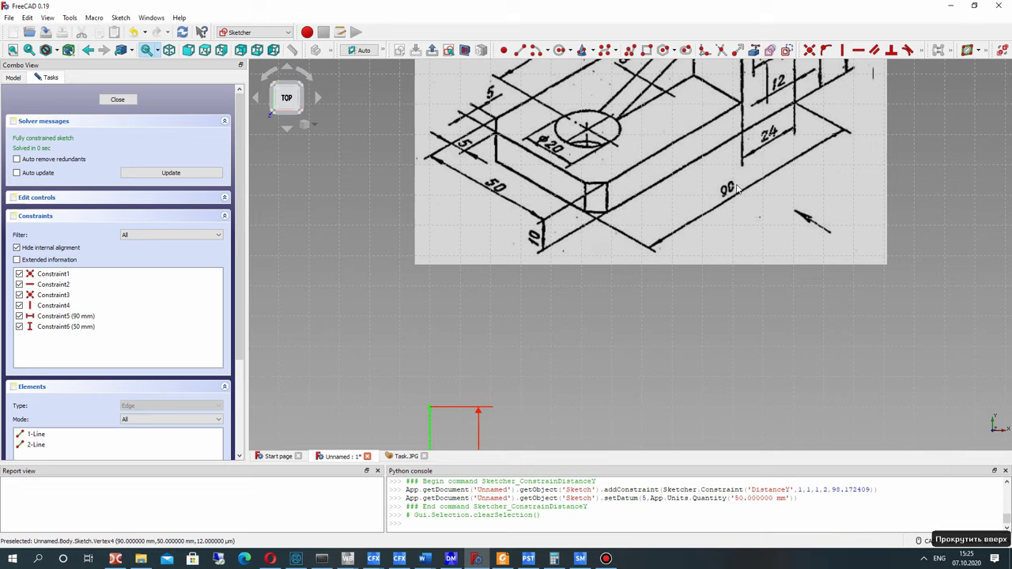
scroll(735, 188, down, 4)
scroll(662, 278, up, 3)
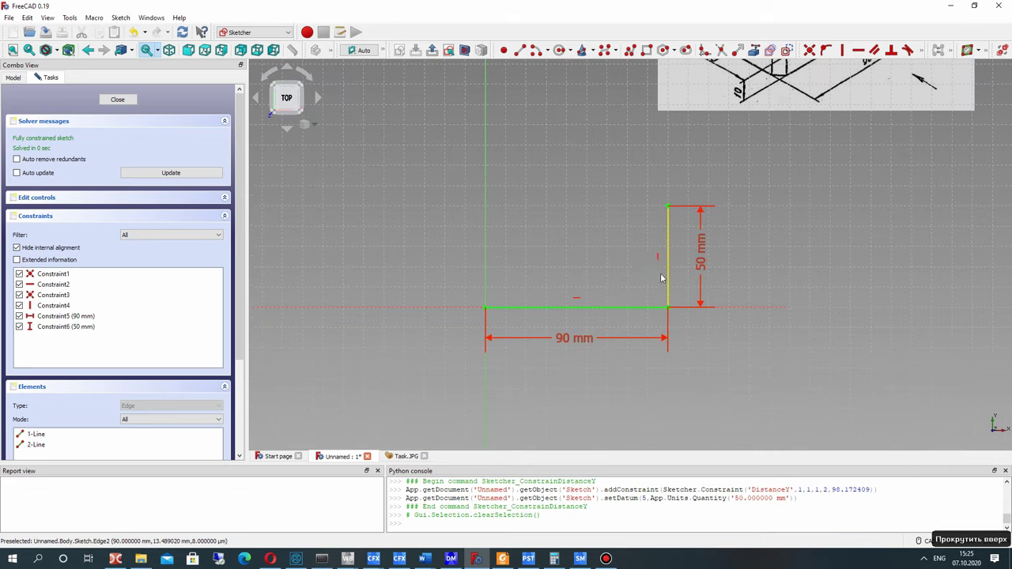
click(519, 50)
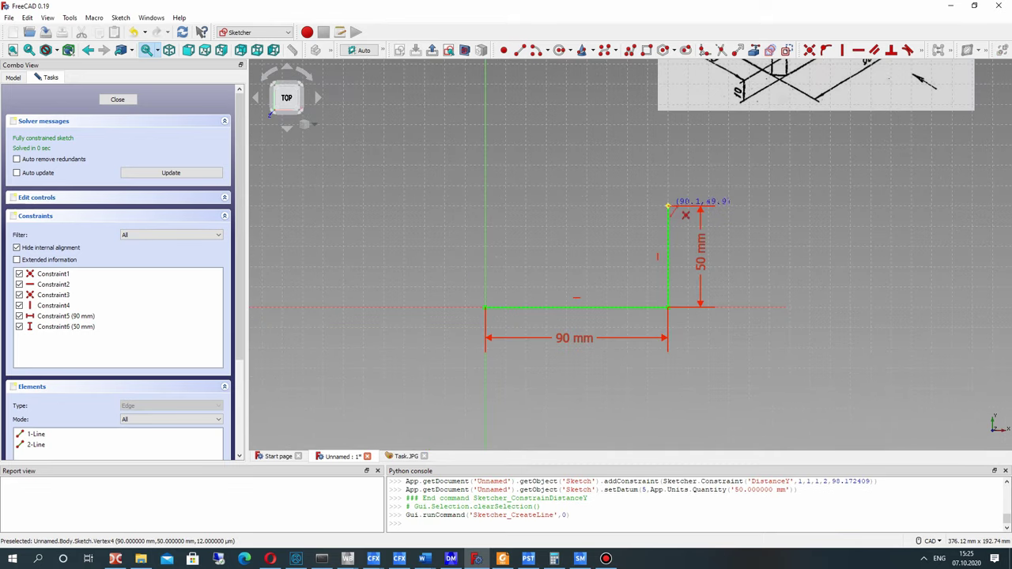
click(668, 207)
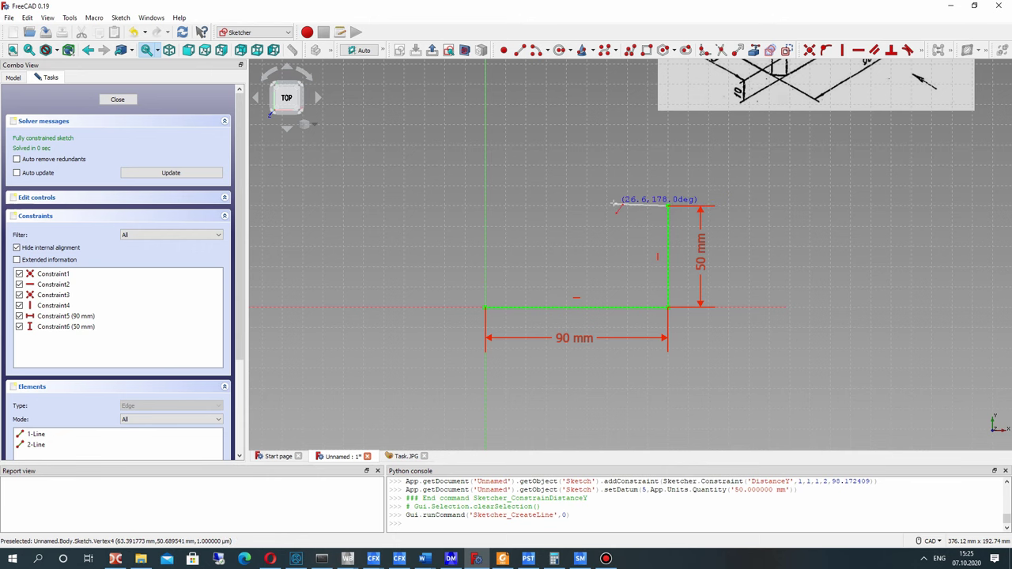
click(613, 206)
- Close the L-shaped profile down, across to the Y axis and back to the origin, pulling the low edge to a height of about 17 mm
scroll(678, 224, down, 2)
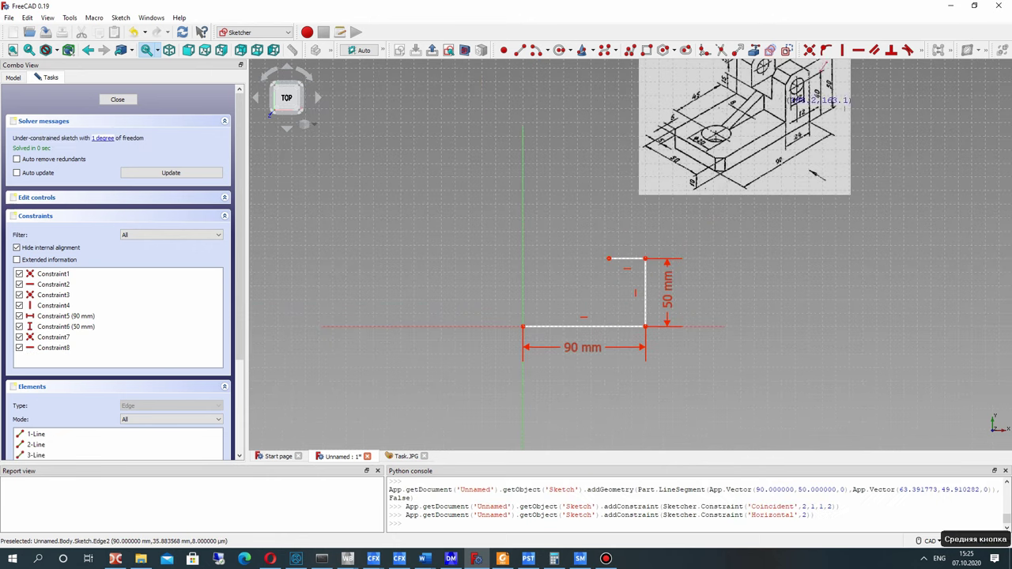
click(608, 258)
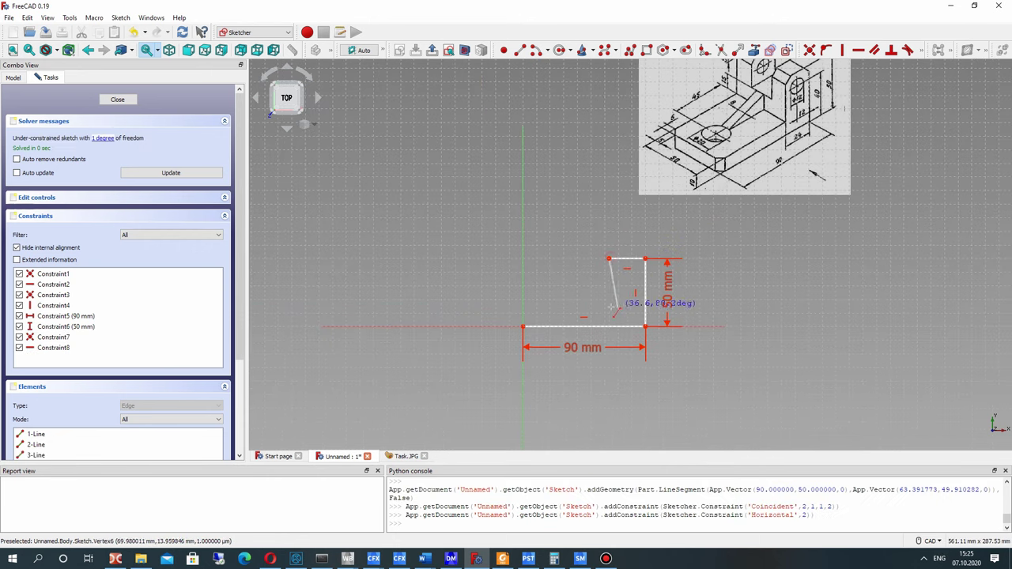
click(609, 307)
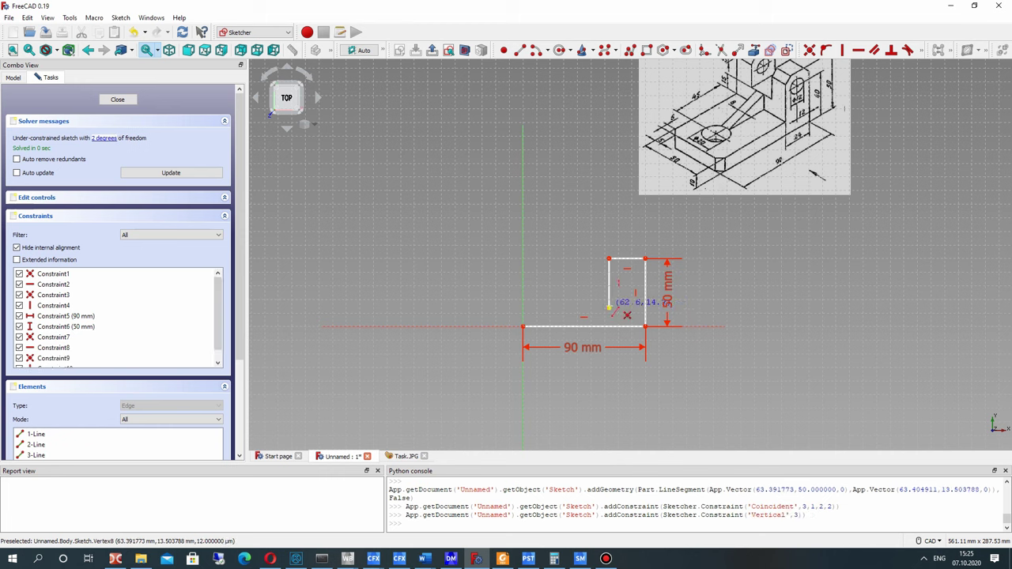
click(523, 308)
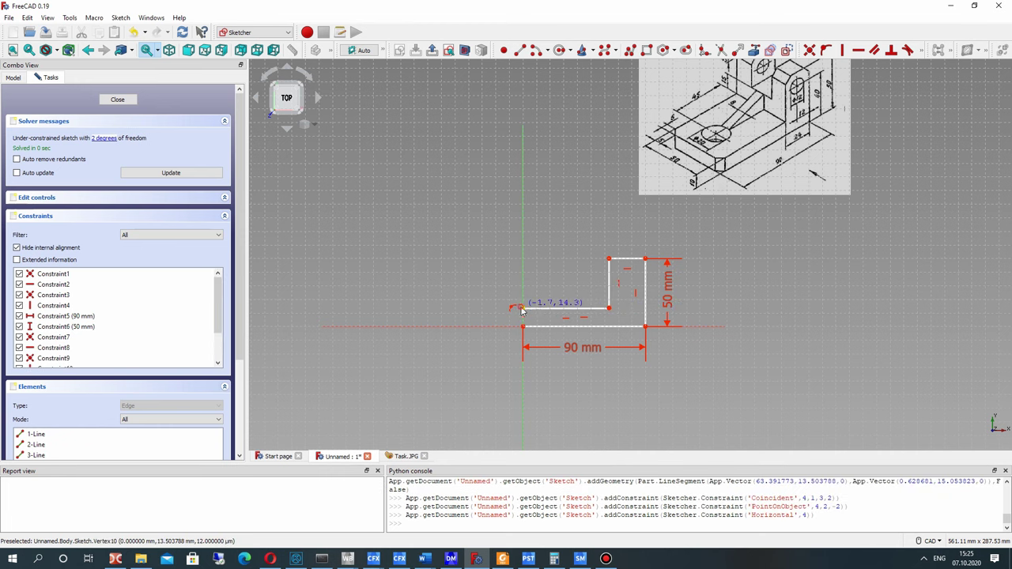
click(523, 326)
scroll(556, 326, up, 1)
drag(525, 303, 527, 298)
- Constrain the length of the profile's upper horizontal edge to 24 mm, as given in the reference drawing
scroll(622, 261, down, 1)
middle_drag(615, 269, 591, 294)
scroll(796, 90, down, 1)
middle_drag(796, 99, 741, 180)
scroll(744, 190, up, 4)
scroll(738, 261, down, 1)
mouse_move(466, 447)
middle_down()
mouse_move(550, 288)
mouse_move(651, 233)
middle_up()
click(650, 233)
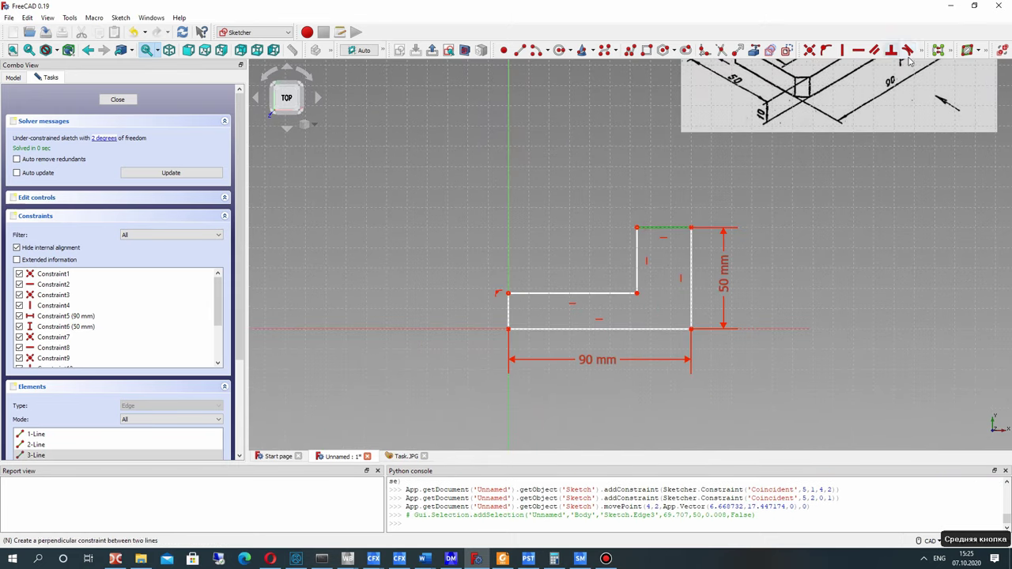
click(669, 157)
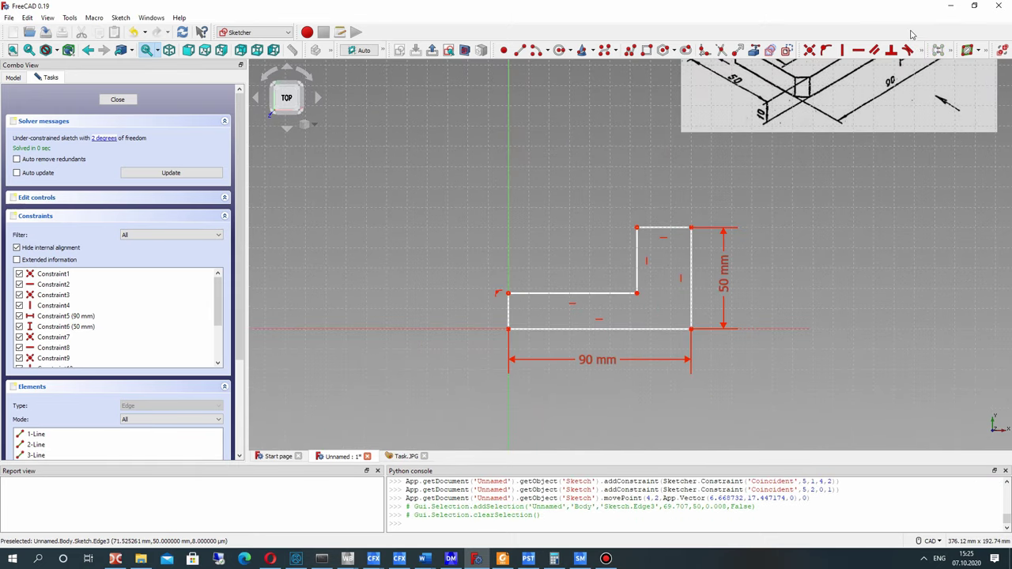
click(922, 50)
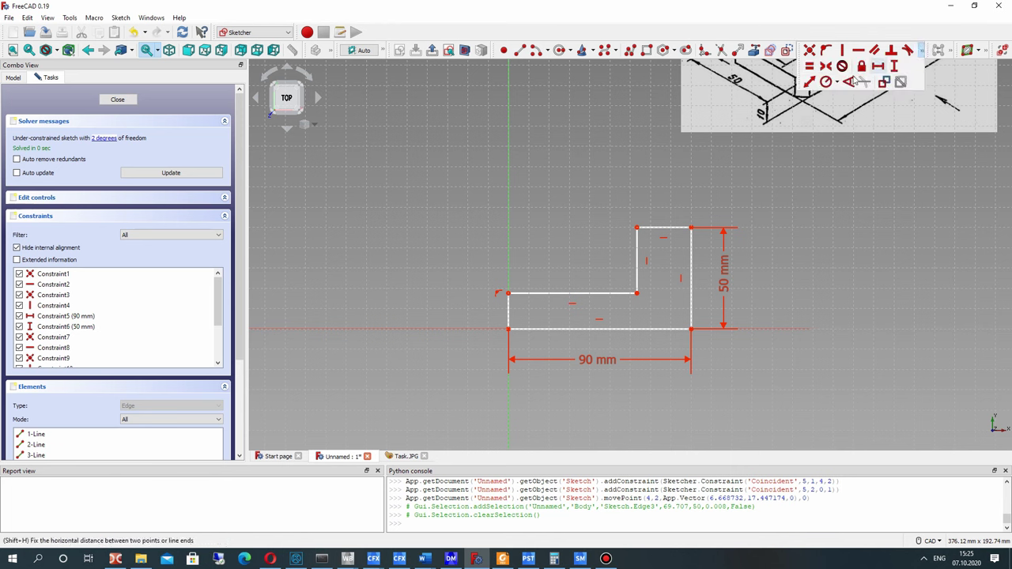
click(813, 84)
click(657, 228)
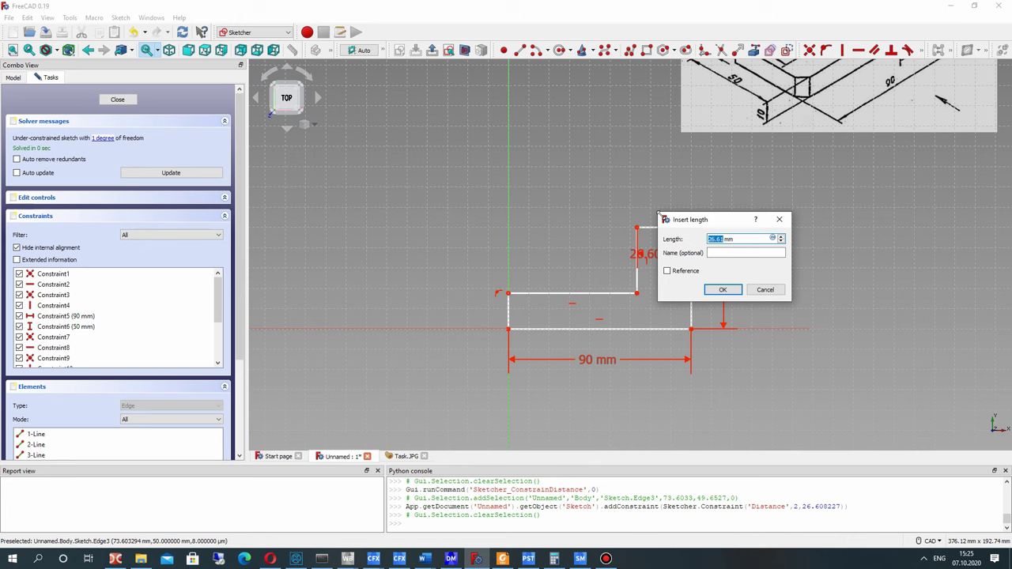
key(Return)
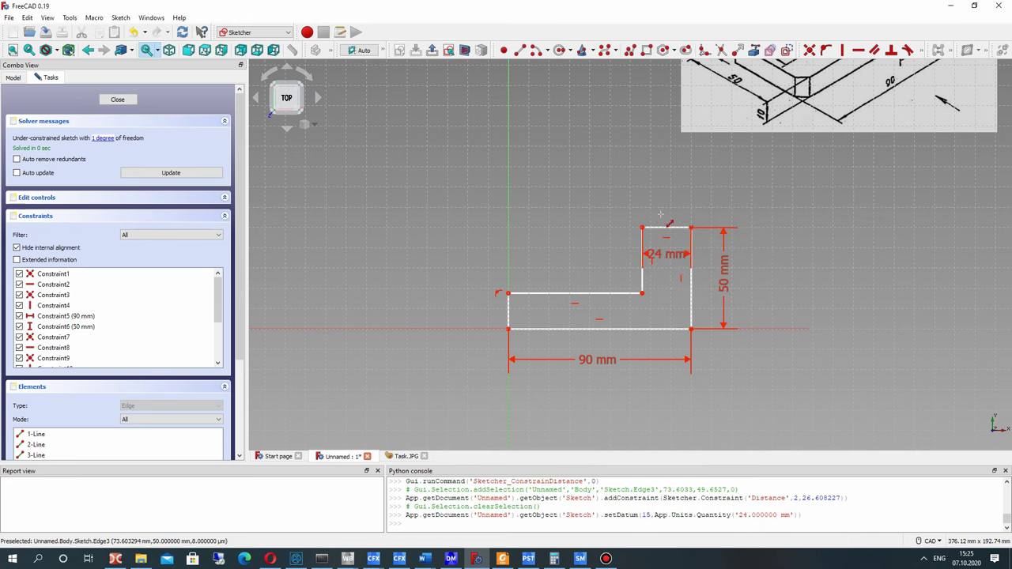
- Constrain the length of the inner vertical edge of the L-shaped profile to 30 mm
click(642, 278)
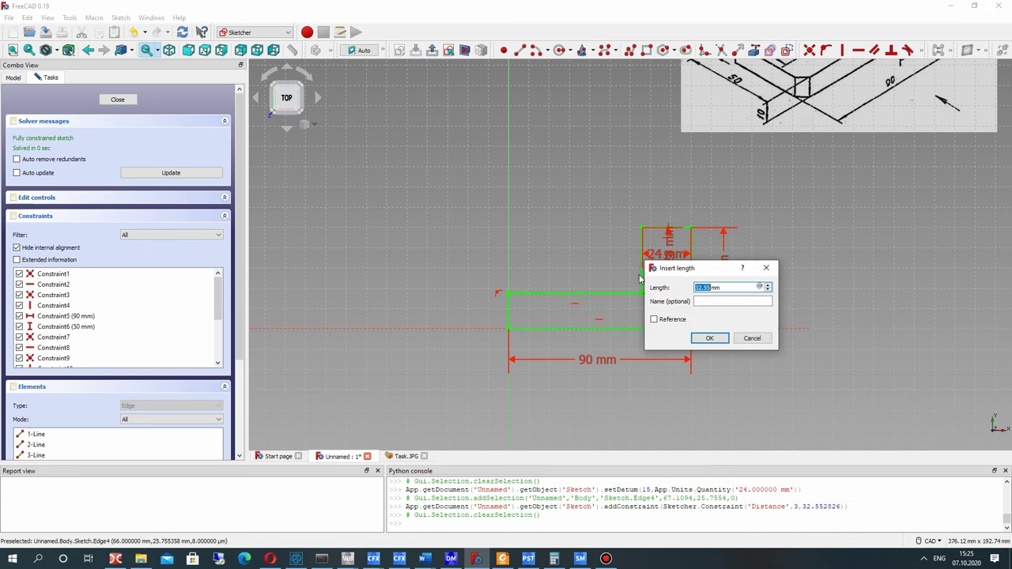
scroll(724, 126, down, 1)
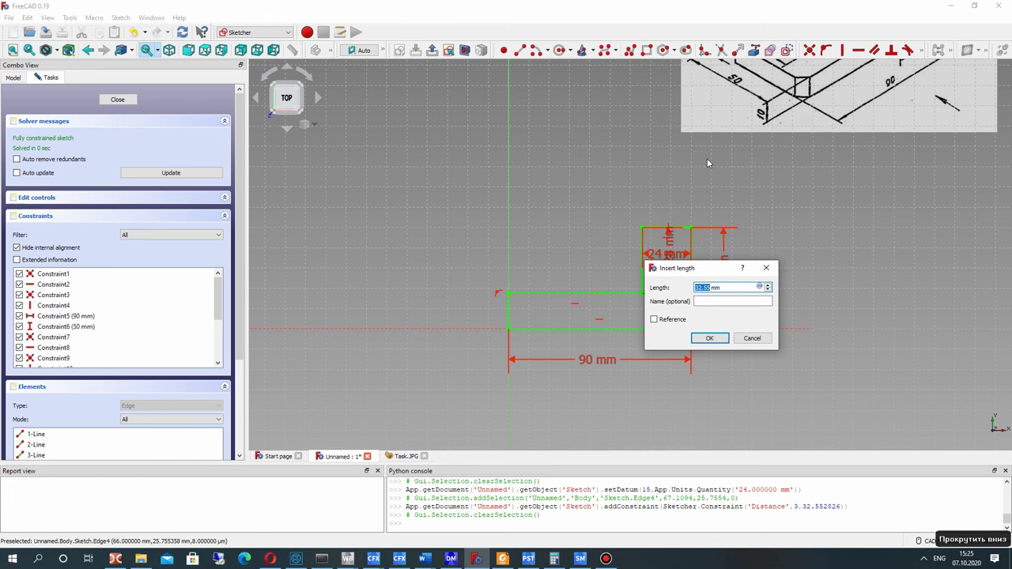
text(30)
key(Return)
- Set the inner vertical edge's length to 40 mm and move its dimension and the 24 mm dimension clear of the profile
middle_drag(724, 183, 559, 353)
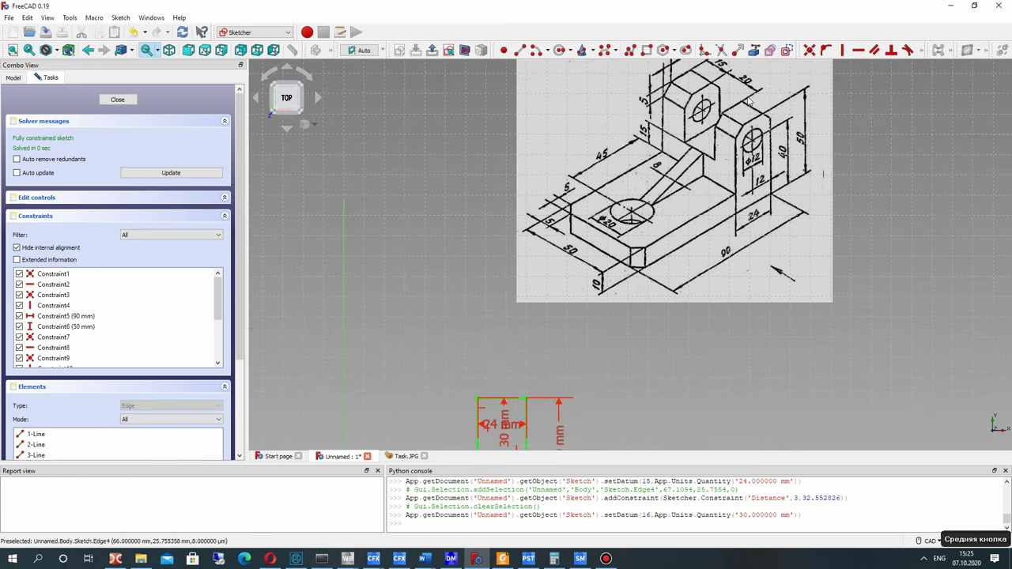
scroll(748, 100, up, 2)
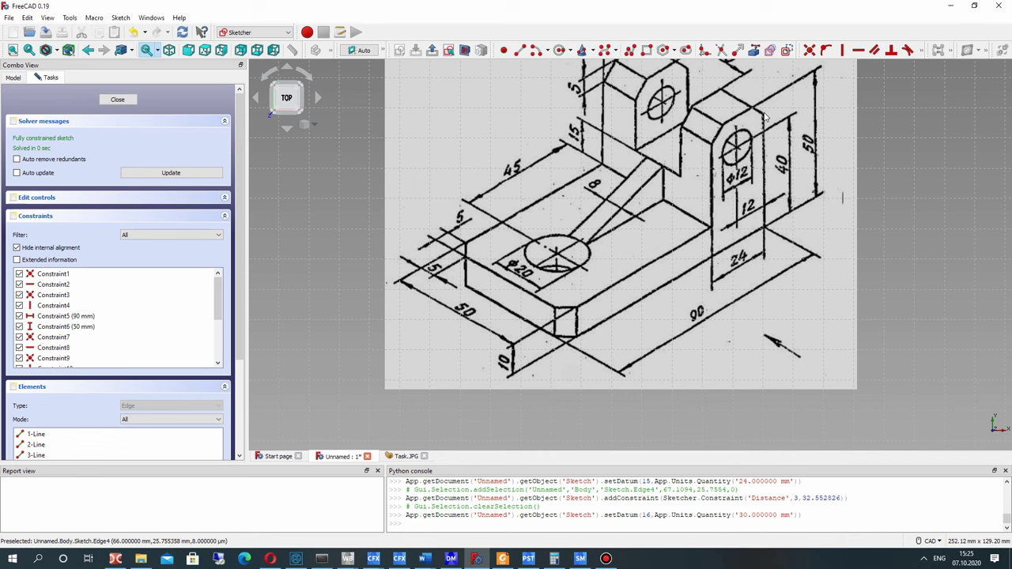
middle_drag(570, 352, 677, 245)
scroll(678, 245, down, 1)
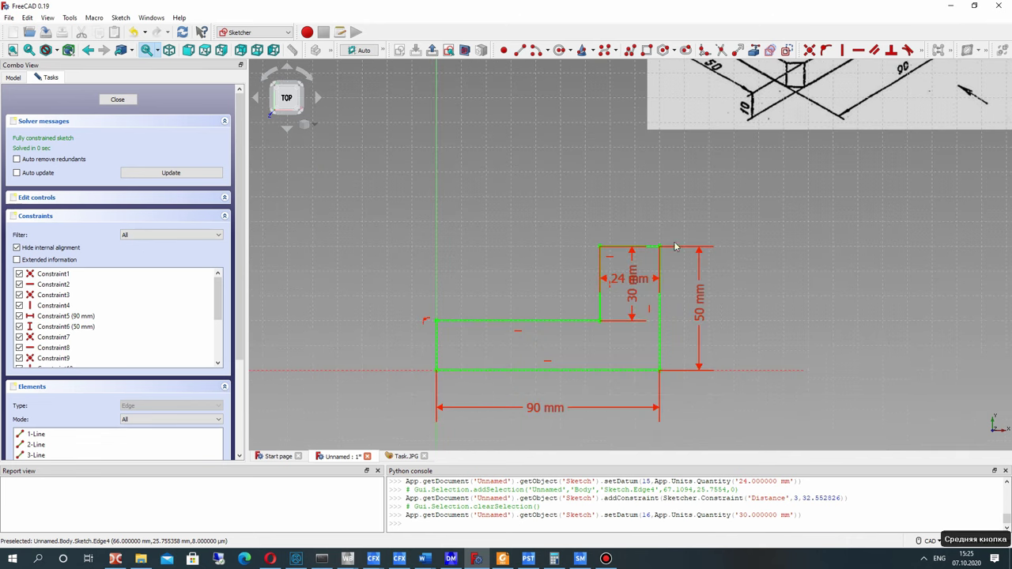
drag(636, 286, 531, 285)
double_click(529, 283)
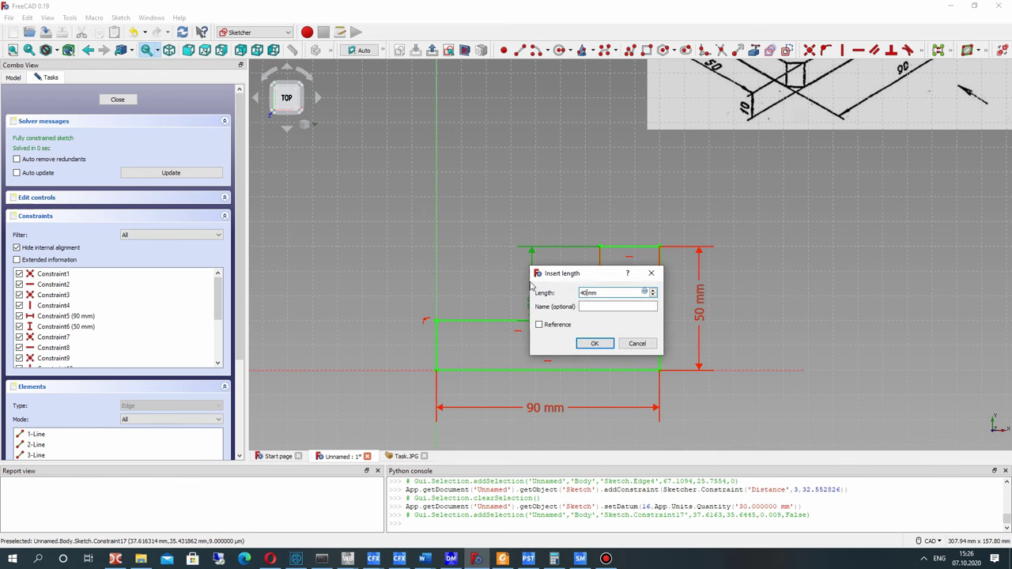
text(40)
key(Return)
mouse_move(551, 314)
mouse_down()
mouse_move(680, 316)
mouse_move(579, 295)
mouse_move(639, 218)
mouse_up()
- Draw a circle about 14 mm in diameter inside the upright's upper part and shift its centre to roughly the upright's middle
mouse_move(630, 325)
middle_down()
mouse_move(633, 302)
mouse_move(479, 435)
middle_up()
scroll(633, 301, down, 1)
middle_drag(619, 255, 599, 327)
scroll(690, 240, down, 1)
mouse_move(690, 240)
middle_down()
mouse_move(754, 168)
mouse_move(721, 222)
mouse_move(832, 86)
middle_up()
scroll(703, 219, up, 1)
scroll(614, 337, up, 1)
scroll(733, 213, down, 1)
middle_drag(733, 213, 772, 165)
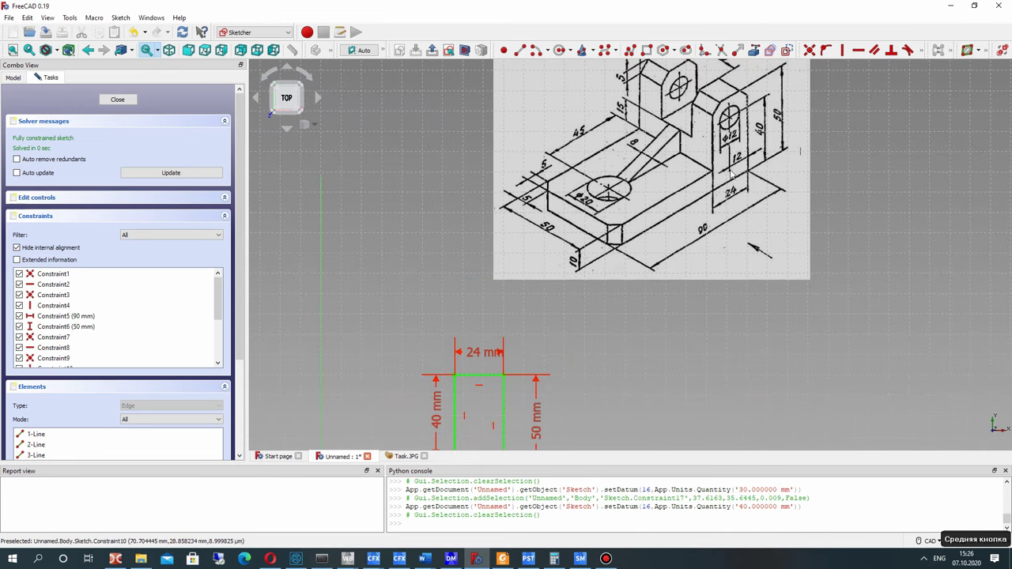
middle_drag(634, 199, 727, 77)
scroll(727, 78, down, 1)
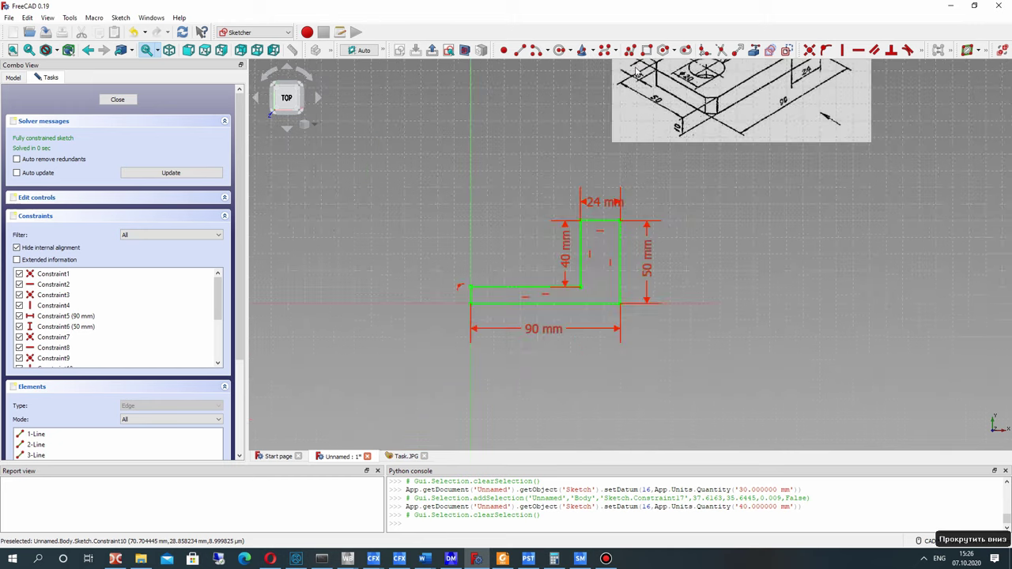
click(558, 47)
click(601, 248)
click(612, 240)
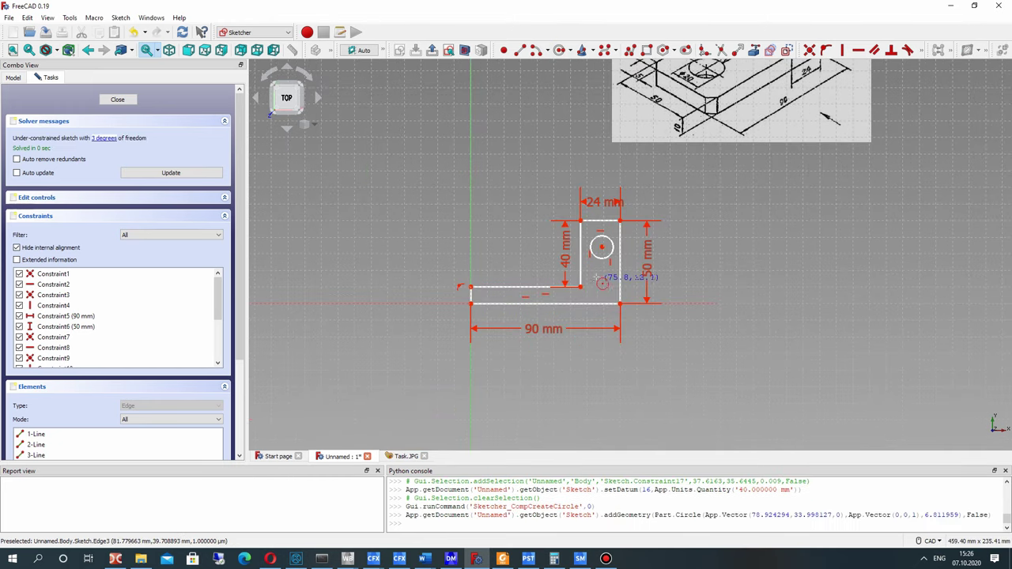
scroll(603, 283, up, 1)
drag(603, 243, 600, 238)
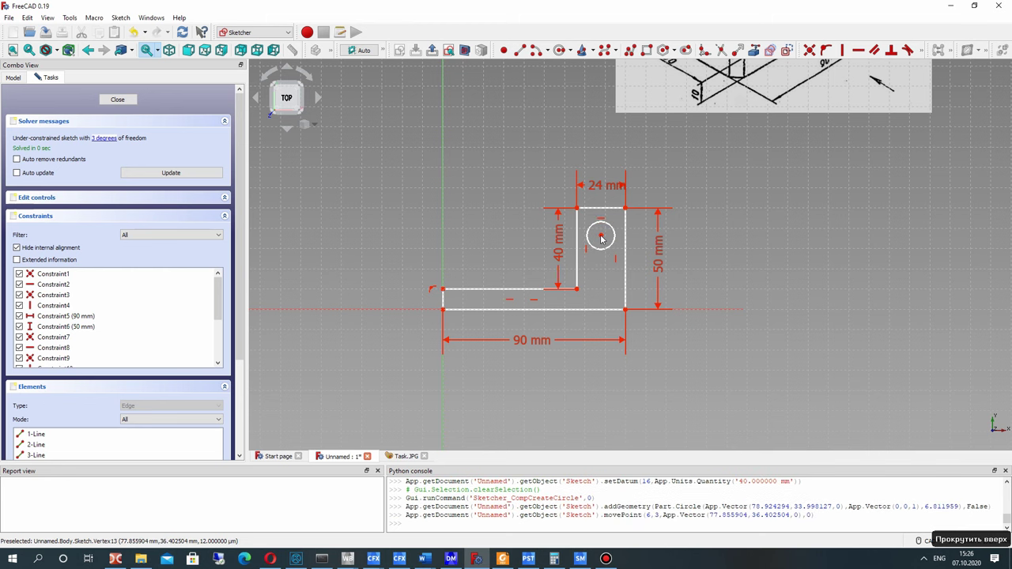
- Constrain the vertical distance from the horizontal axis to the circle's centre to 35 mm
click(600, 238)
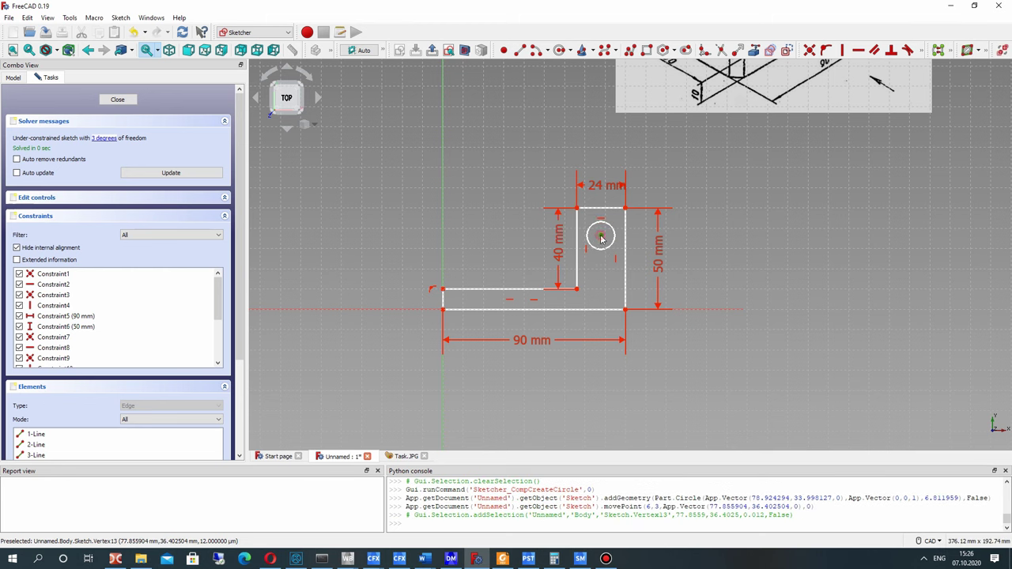
click(685, 314)
click(921, 50)
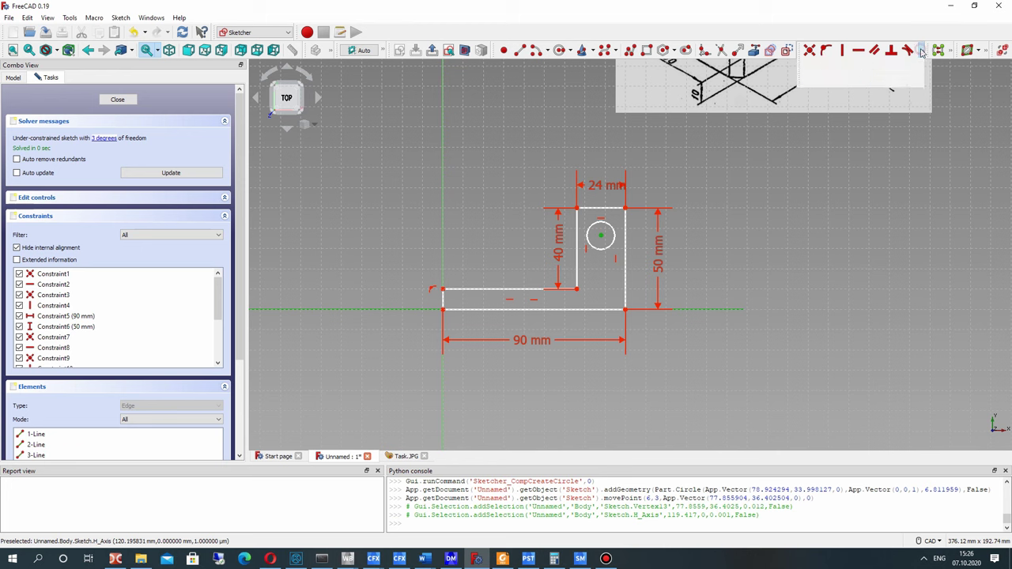
click(895, 66)
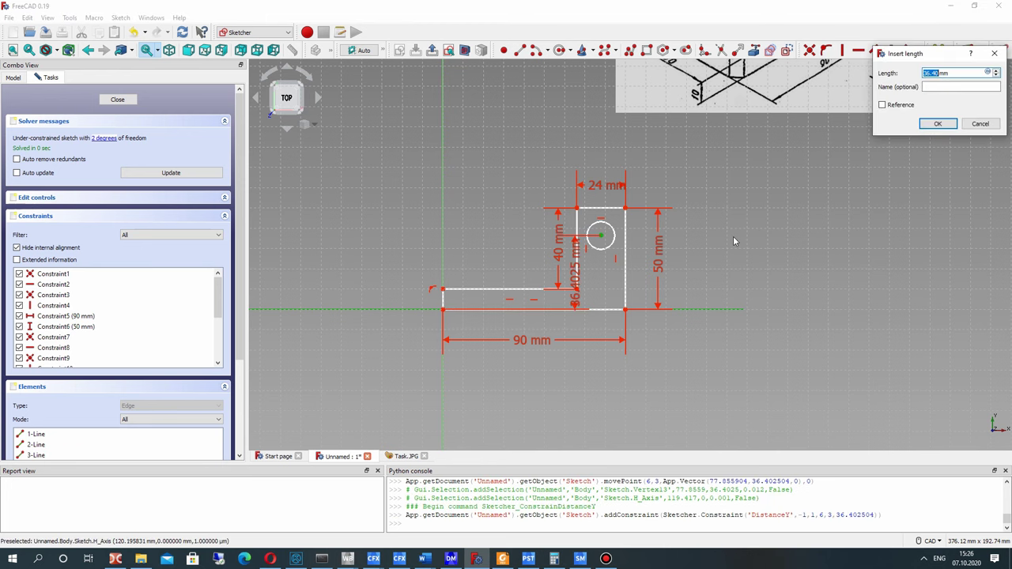
text(5)
key(Return)
- Move the circle centre's height dimension outside the profile and set it to 40 mm, as given in the reference drawing
middle_drag(733, 236, 693, 364)
middle_drag(840, 91, 812, 121)
middle_drag(719, 243, 823, 99)
drag(646, 296, 711, 298)
double_click(708, 298)
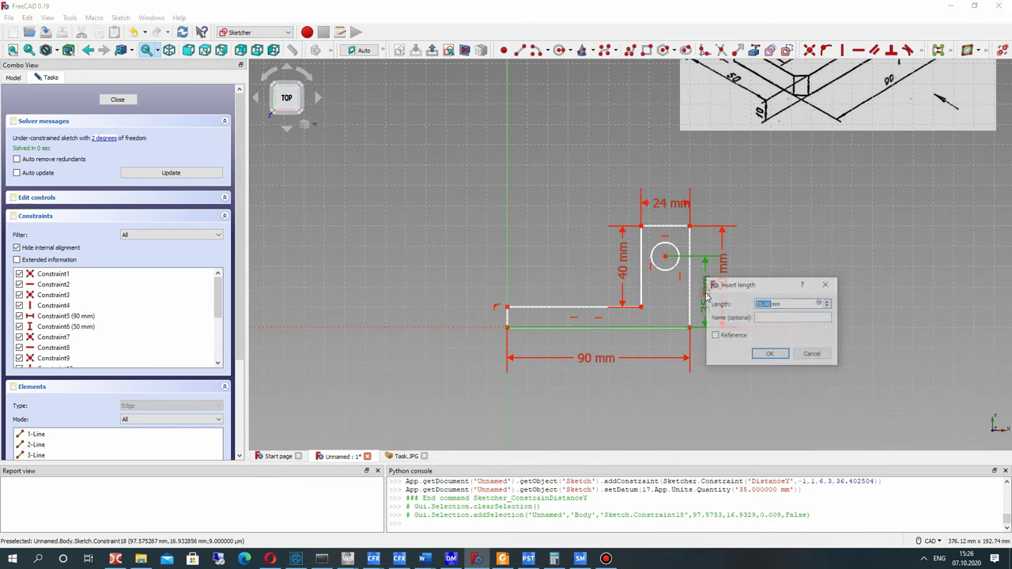
key(Return)
- Constrain the horizontal distance from the circle's centre to the upright's outer upper corner to 12 mm and reposition the crowded width dimensions
mouse_move(743, 223)
middle_down()
mouse_move(681, 223)
mouse_move(838, 55)
middle_up()
scroll(726, 155, up, 2)
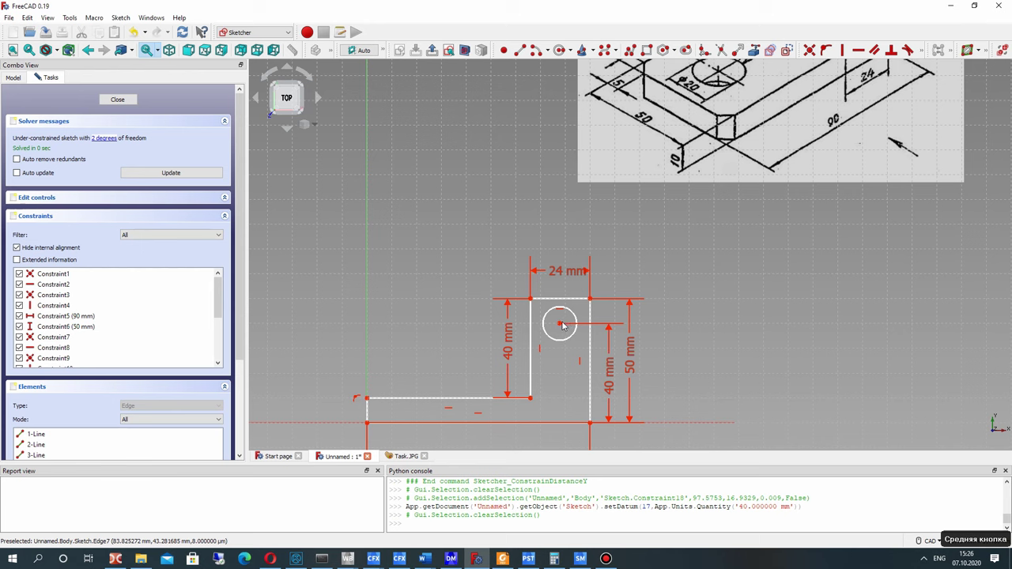
click(562, 324)
ctrl+click(589, 298)
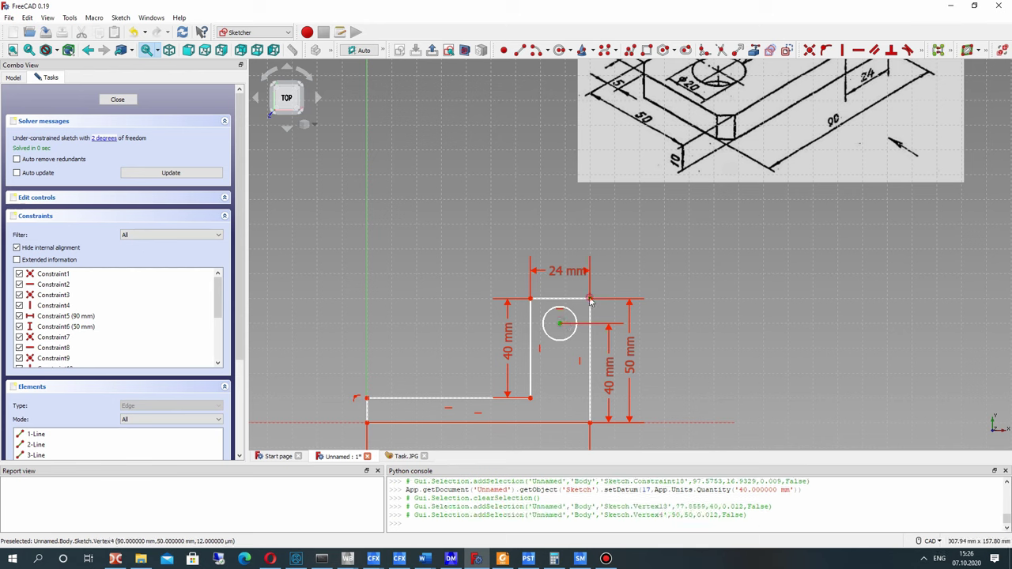
click(922, 50)
click(873, 64)
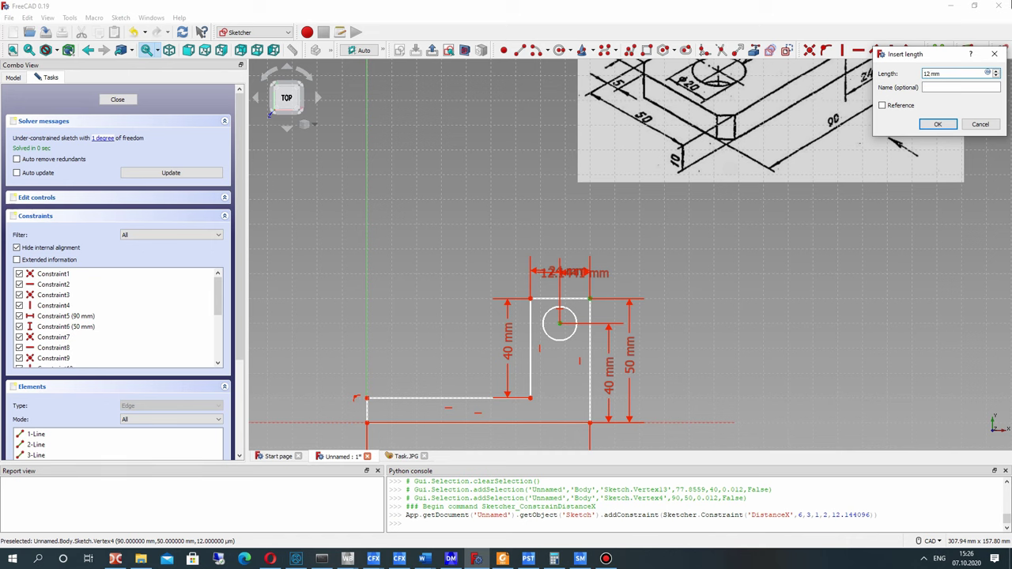
click(938, 124)
mouse_move(574, 273)
mouse_down()
mouse_move(621, 287)
mouse_move(564, 265)
mouse_up()
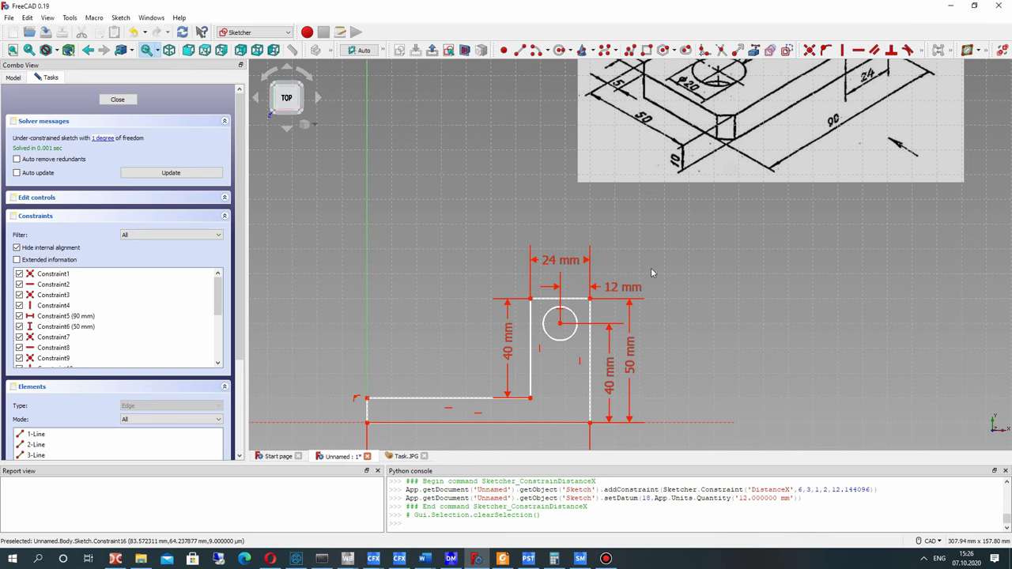
- Shrink the circle slightly and constrain its diameter to 12 mm, as given in the reference drawing
middle_drag(577, 362, 601, 303)
drag(597, 280, 596, 276)
middle_drag(785, 194, 666, 380)
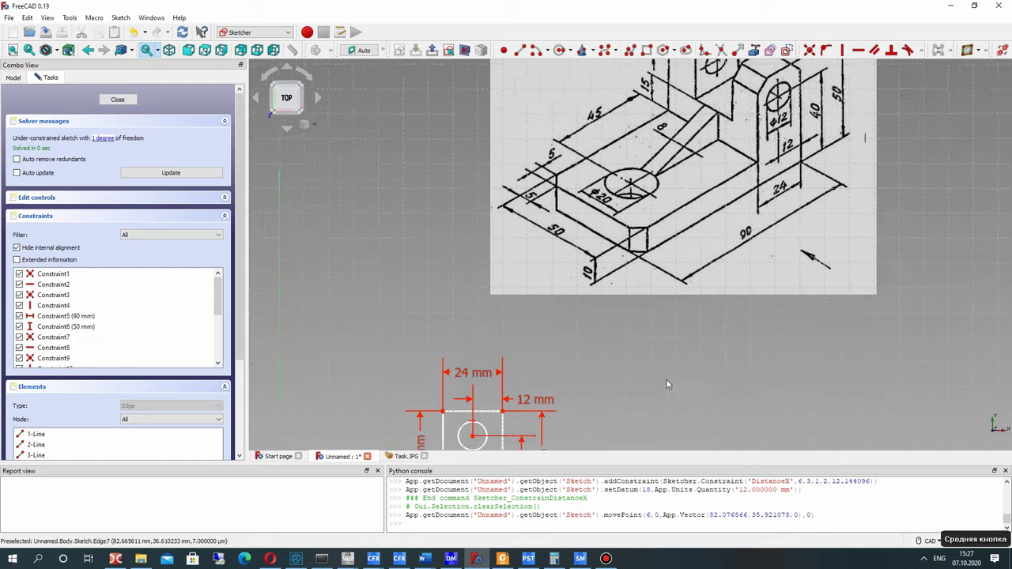
middle_drag(592, 297, 693, 129)
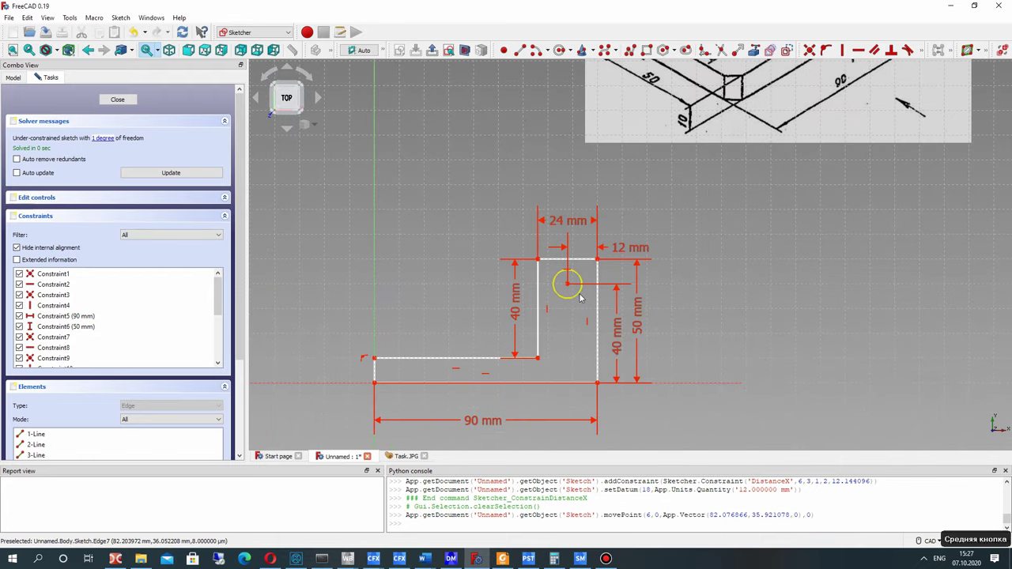
click(580, 298)
click(921, 49)
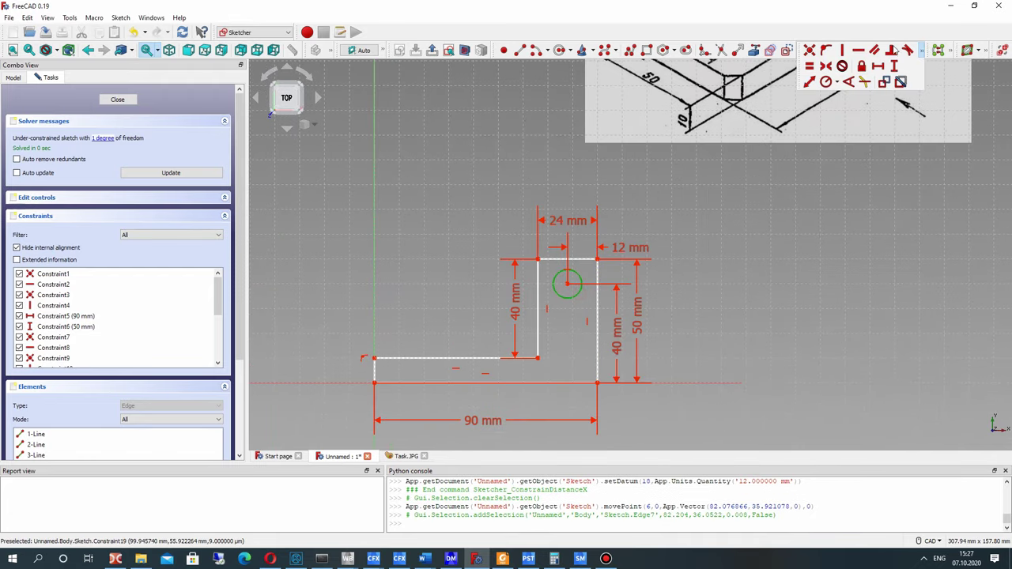
click(836, 81)
click(858, 109)
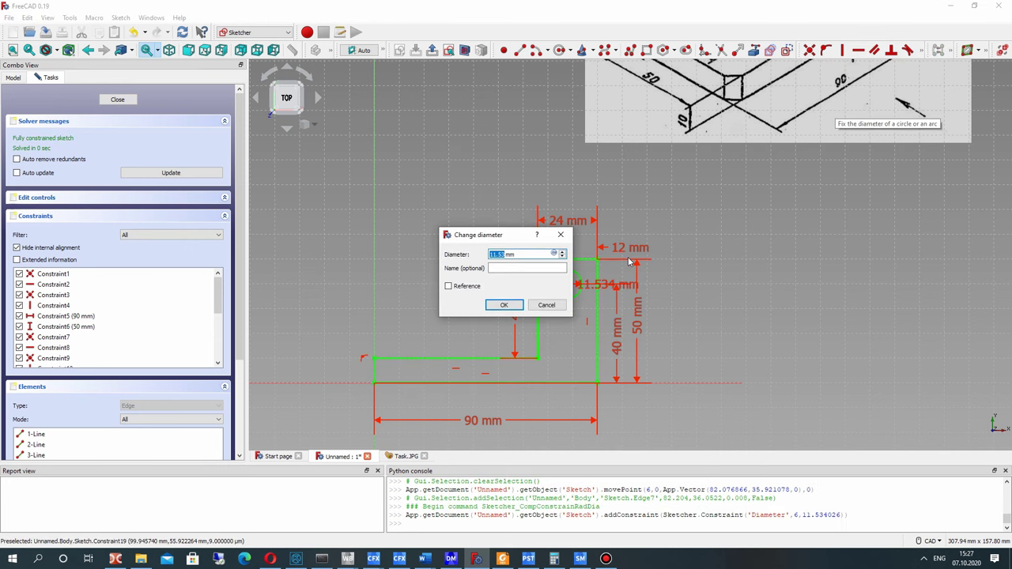
text(12)
key(Return)
- Compare the profile with the reference drawing and close the finished sketch
middle_drag(641, 229, 690, 269)
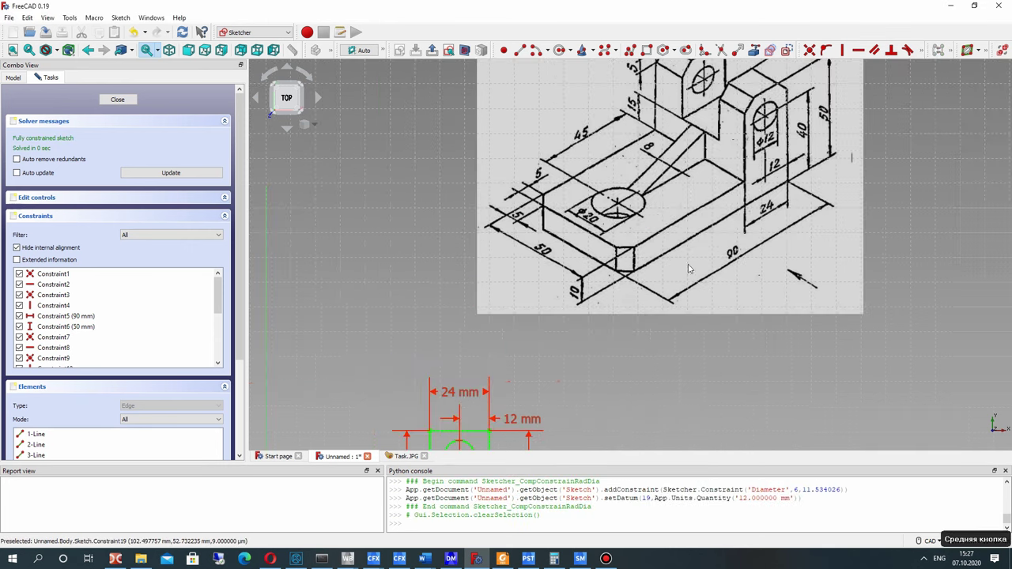
middle_drag(758, 105, 740, 145)
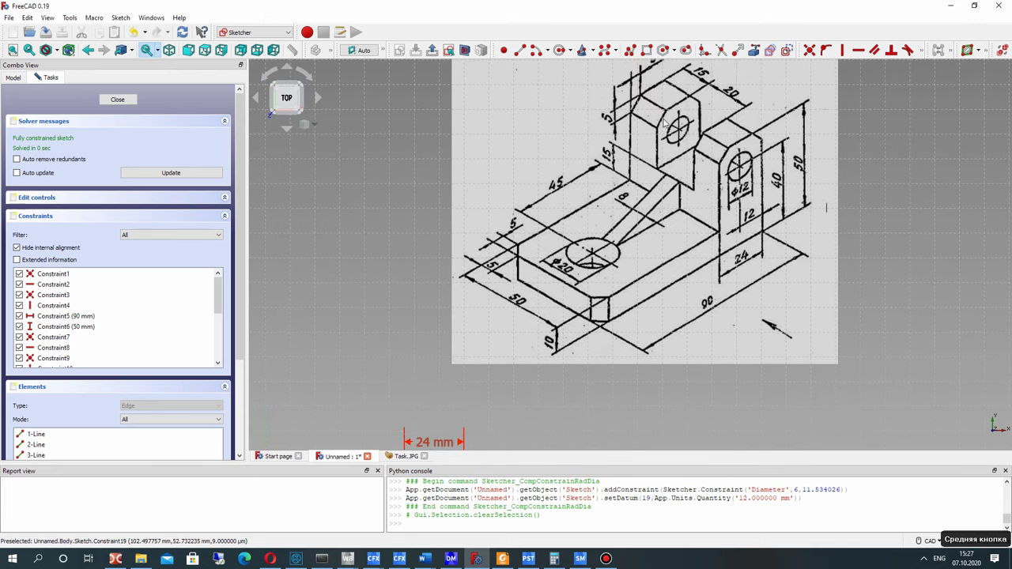
scroll(665, 124, up, 2)
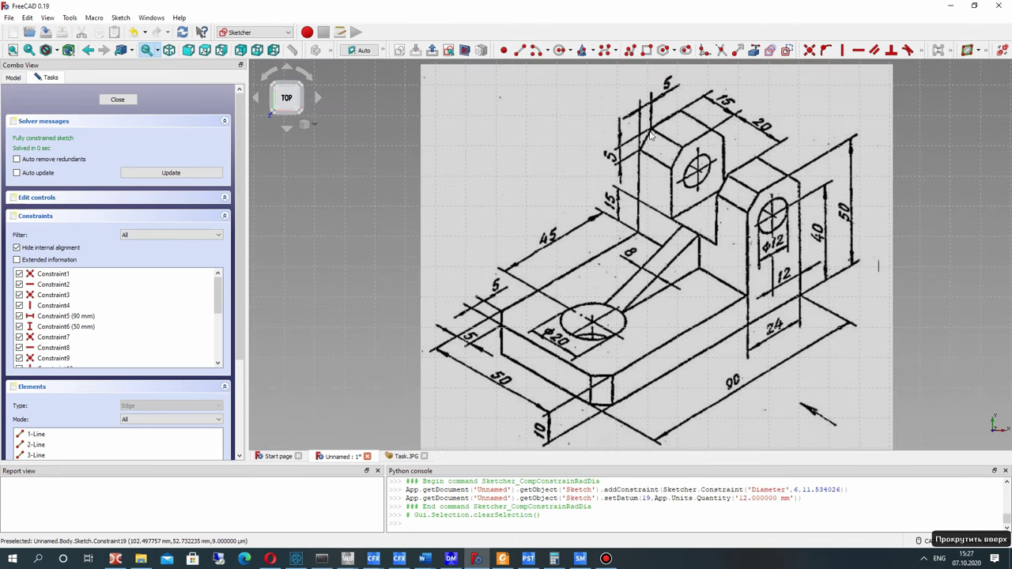
scroll(633, 158, down, 2)
middle_drag(607, 278, 709, 119)
middle_drag(603, 300, 653, 178)
scroll(653, 178, up, 1)
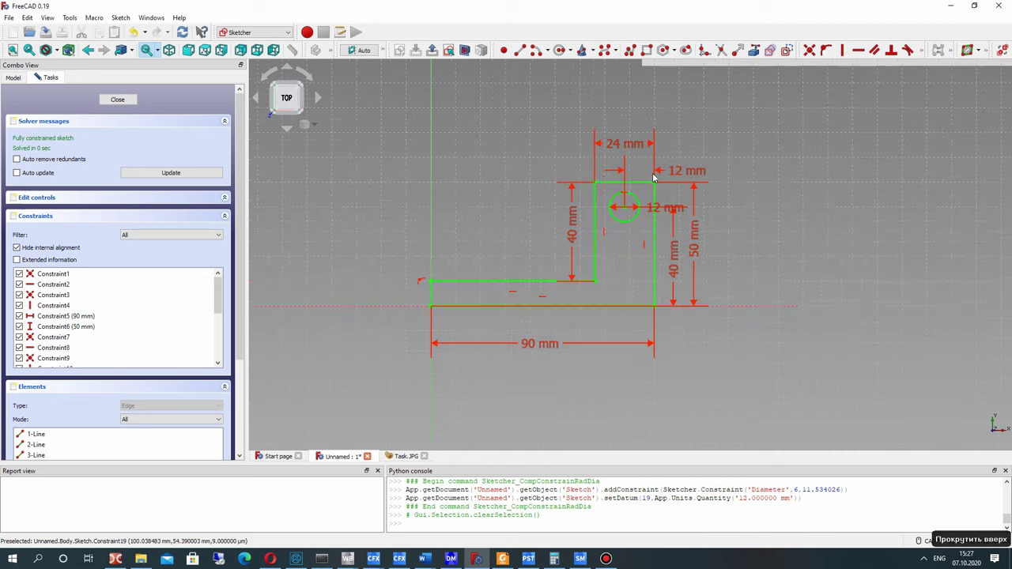
click(117, 99)
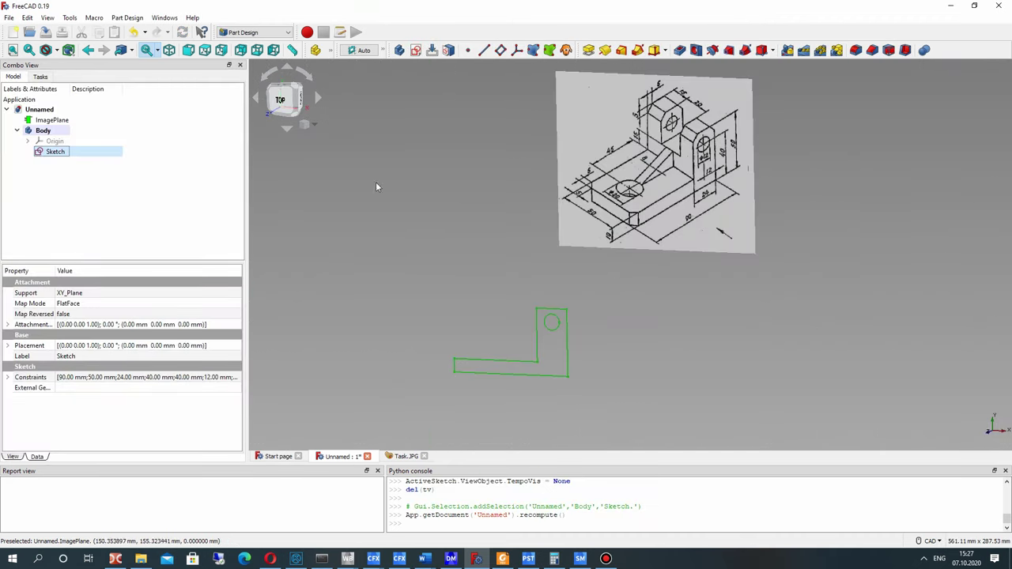
- Pad the profile sketch 10 mm symmetric to the sketch plane and select the resulting pad
mouse_move(393, 293)
right_down()
mouse_move(400, 261)
mouse_move(459, 300)
mouse_move(520, 285)
mouse_move(467, 287)
right_up()
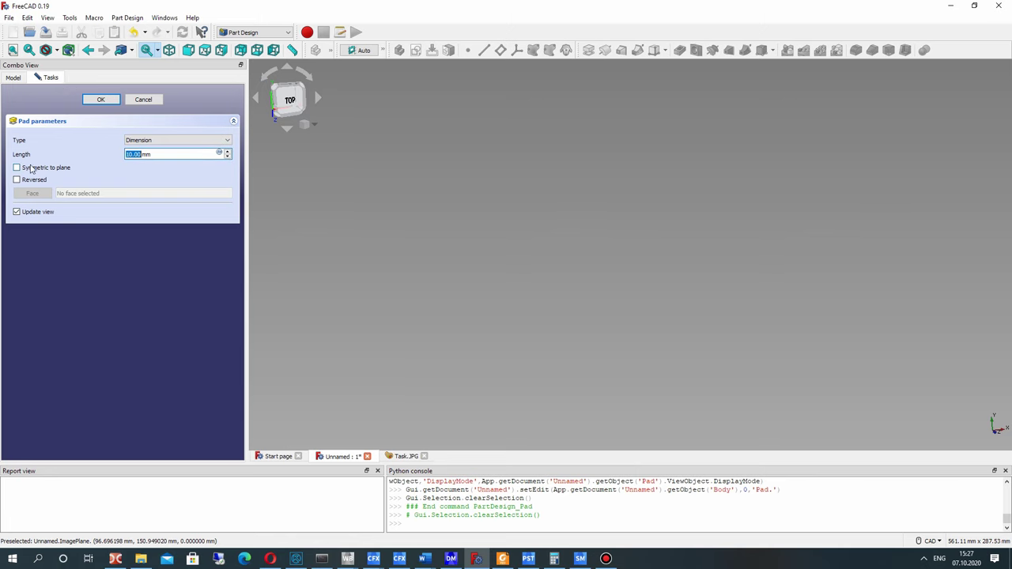
click(99, 100)
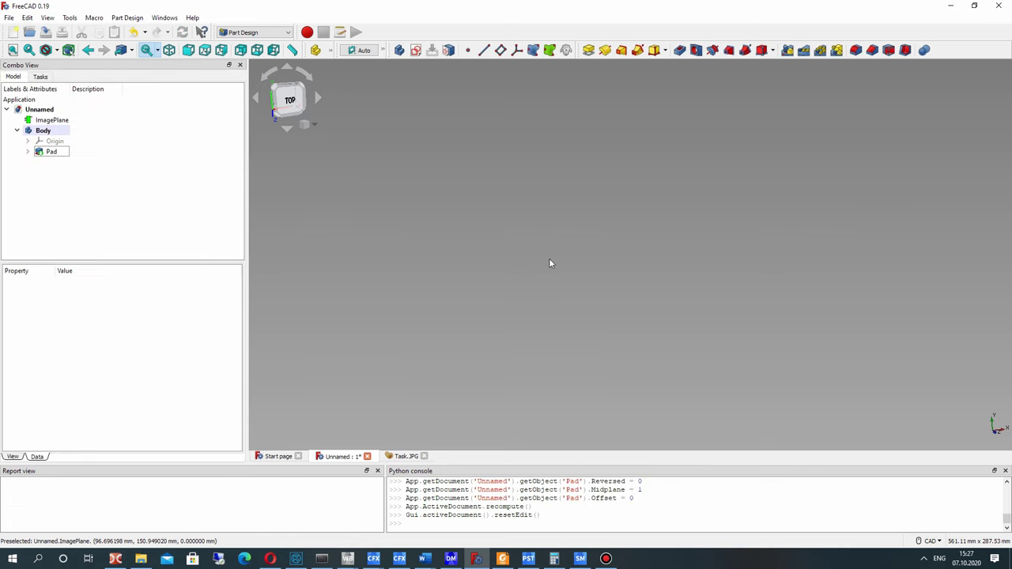
click(48, 152)
mouse_move(585, 233)
right_down()
mouse_move(628, 293)
mouse_move(573, 187)
mouse_move(573, 269)
right_up()
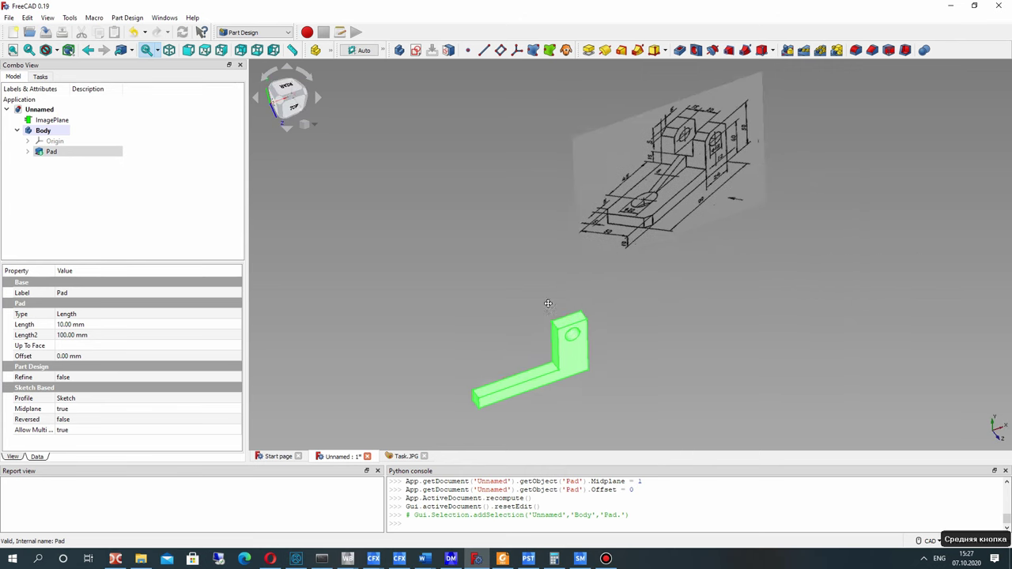
- Edit the pad and set its length to 50 mm to match the bracket width in the reference drawing
scroll(573, 269, up, 5)
scroll(577, 262, down, 3)
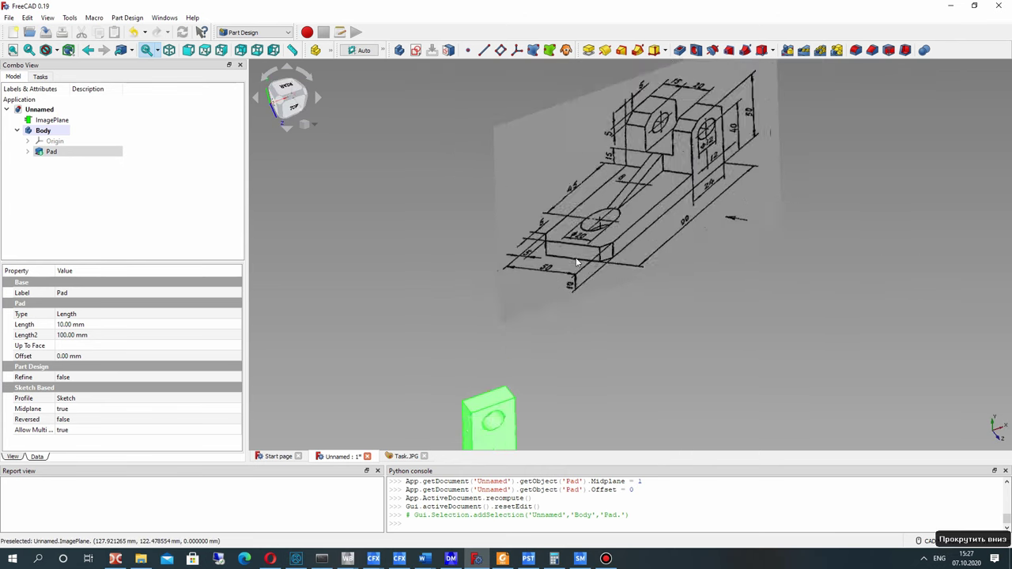
middle_drag(576, 263, 473, 324)
mouse_move(480, 271)
right_down()
mouse_move(430, 265)
mouse_move(444, 223)
right_up()
middle_drag(443, 222, 621, 260)
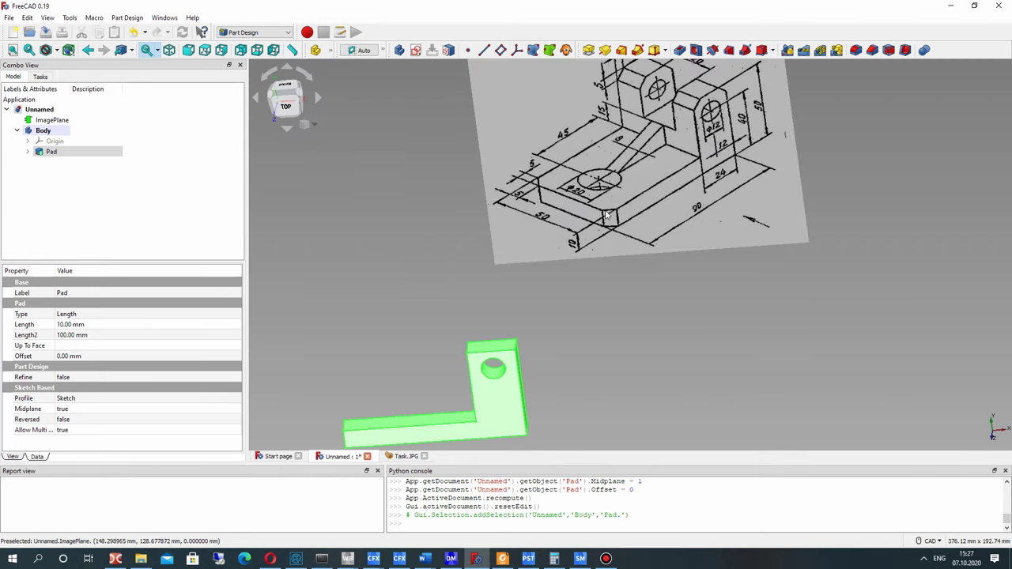
middle_drag(553, 232, 676, 175)
right_click(51, 151)
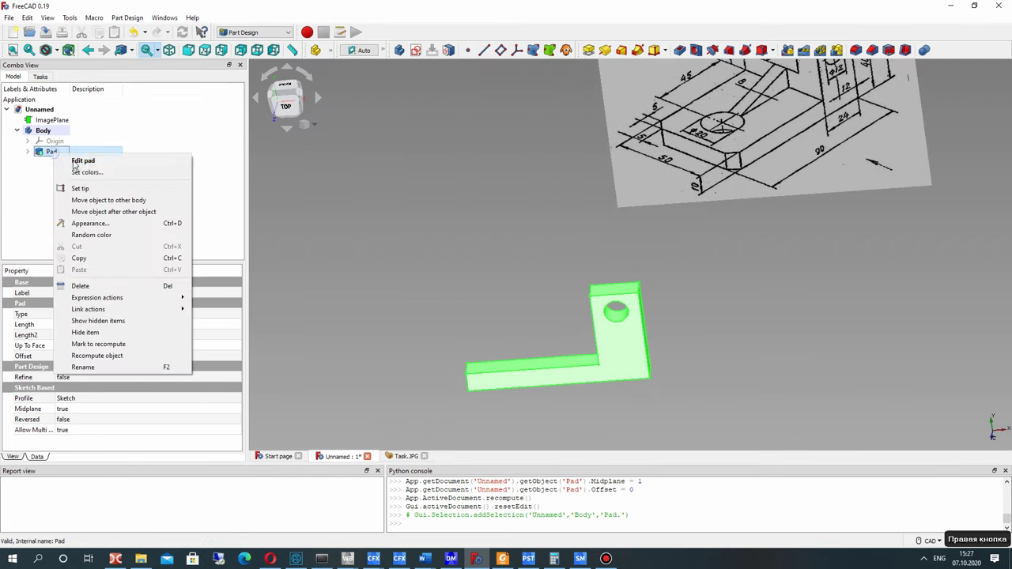
click(69, 158)
text(50)
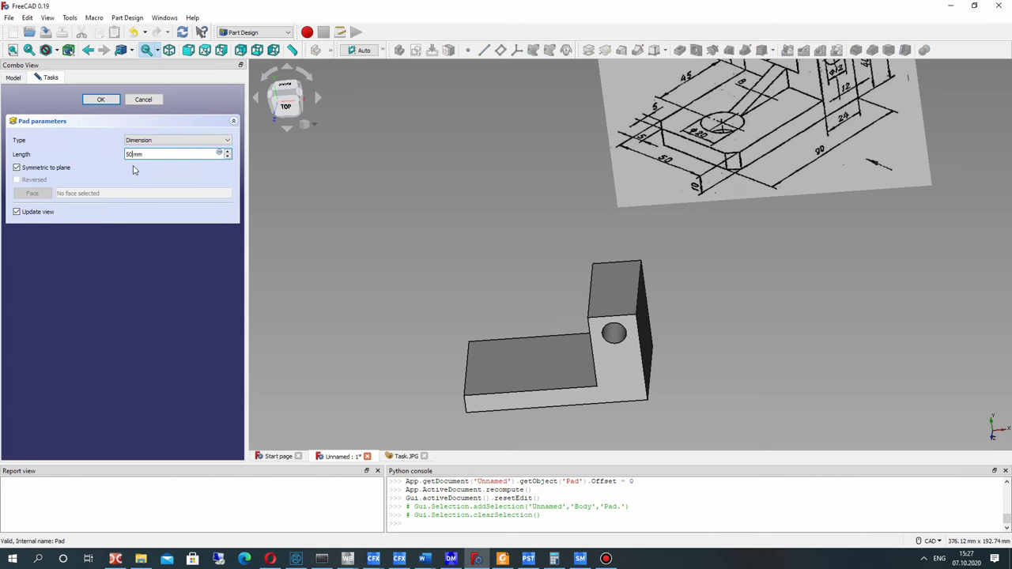
click(94, 100)
- Chamfer the two long top edges of the upright with an equal distance of 5 mm, following the reference drawing
middle_drag(253, 197, 625, 189)
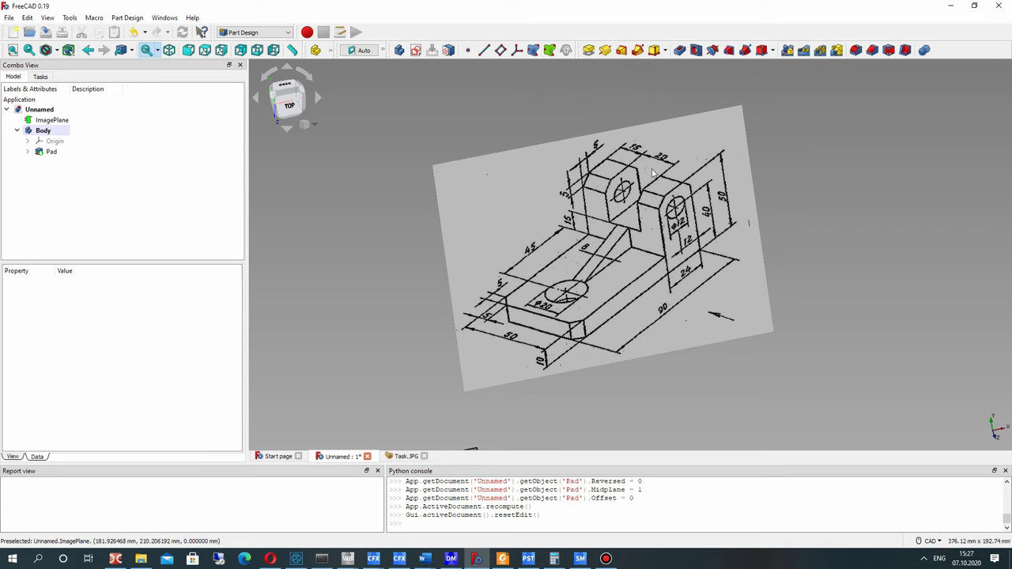
middle_drag(653, 168, 626, 262)
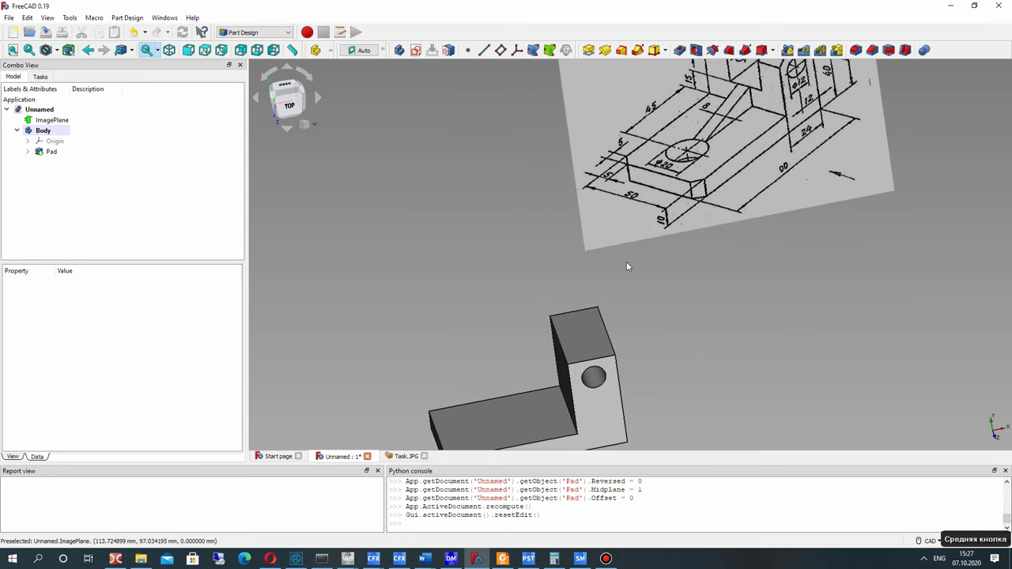
click(607, 339)
ctrl+click(563, 348)
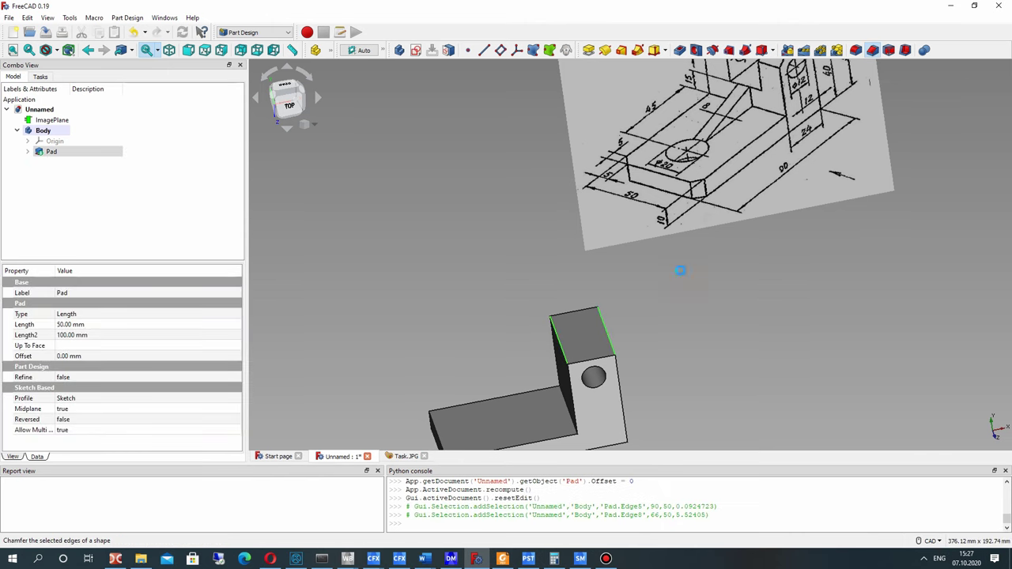
middle_drag(680, 270, 525, 156)
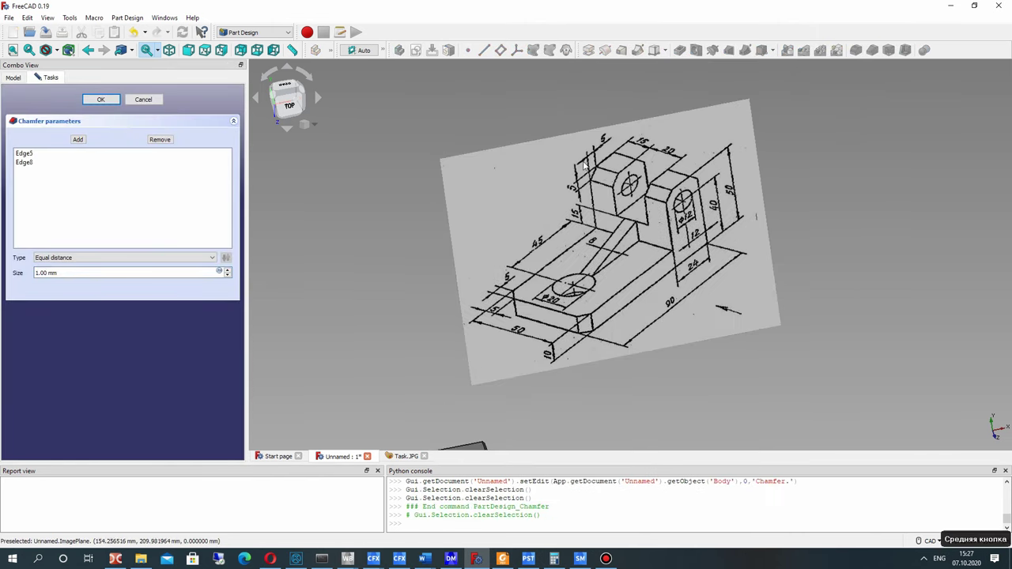
scroll(589, 173, up, 1)
click(36, 273)
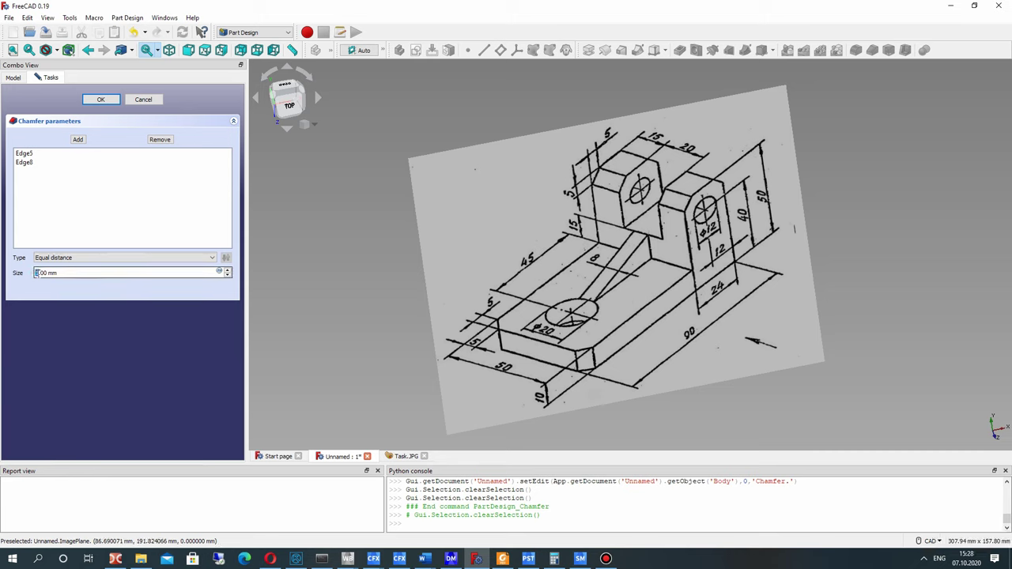
click(89, 99)
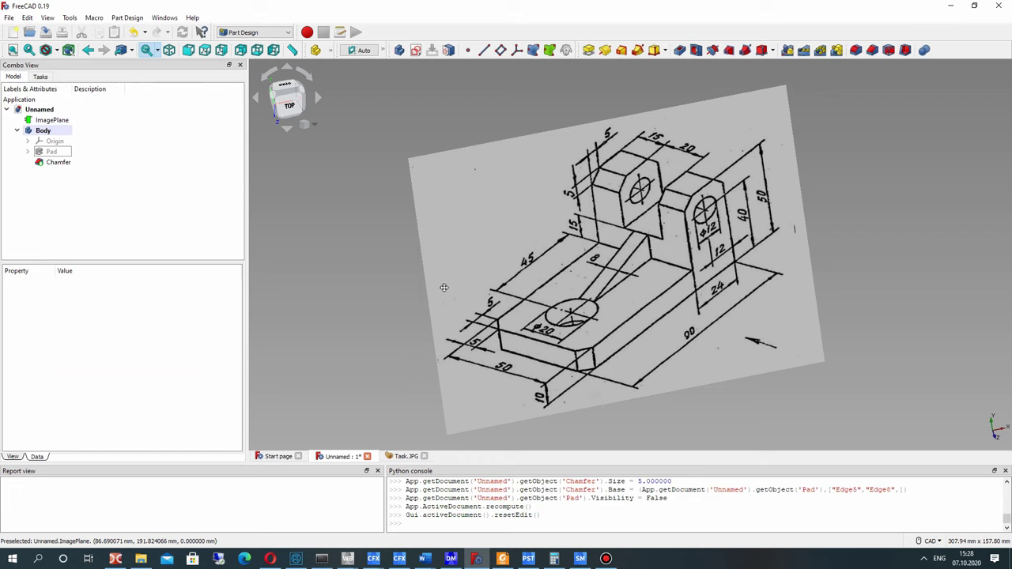
- Edit the existing chamfer to also include the two vertical corner edges at the free end of the base plate
middle_click(563, 442)
scroll(540, 315, down, 2)
middle_drag(541, 316, 527, 348)
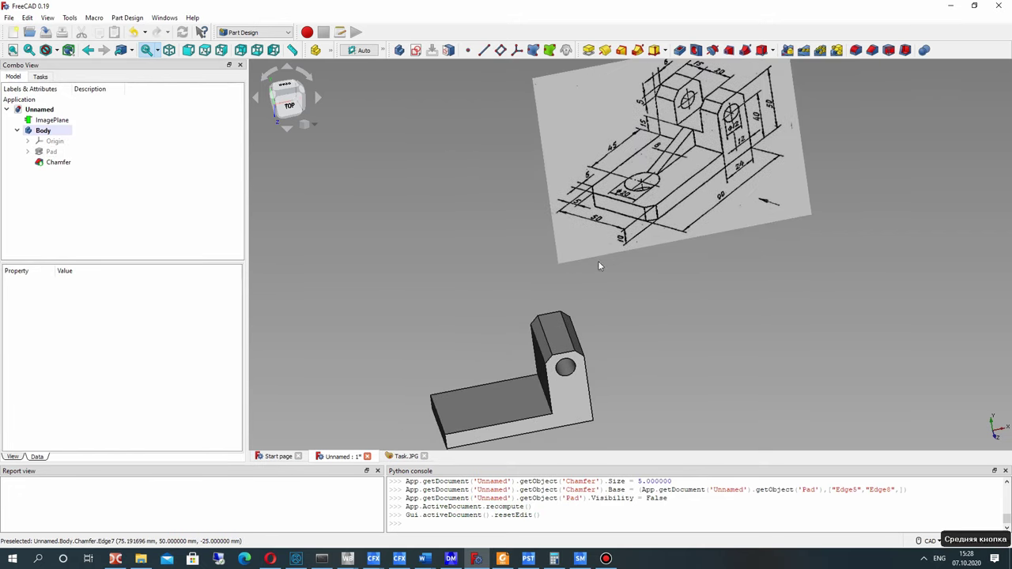
scroll(581, 237, up, 2)
middle_click(520, 282)
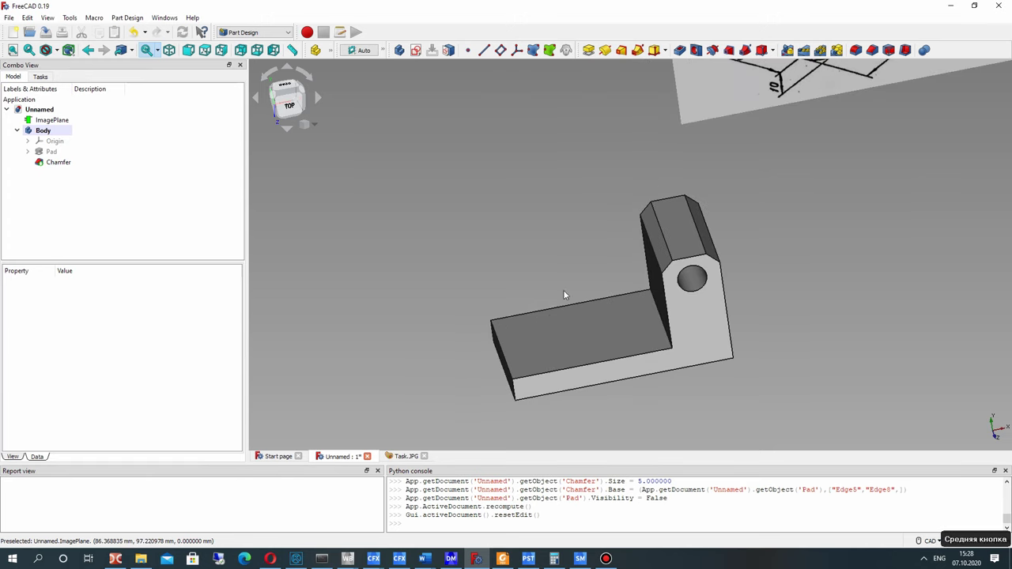
click(513, 387)
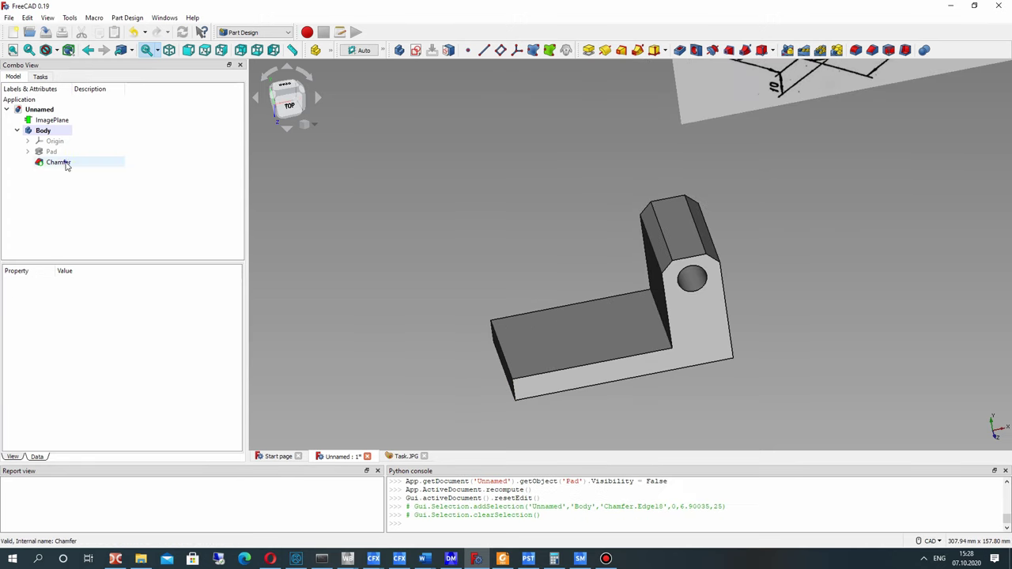
right_click(63, 163)
click(93, 165)
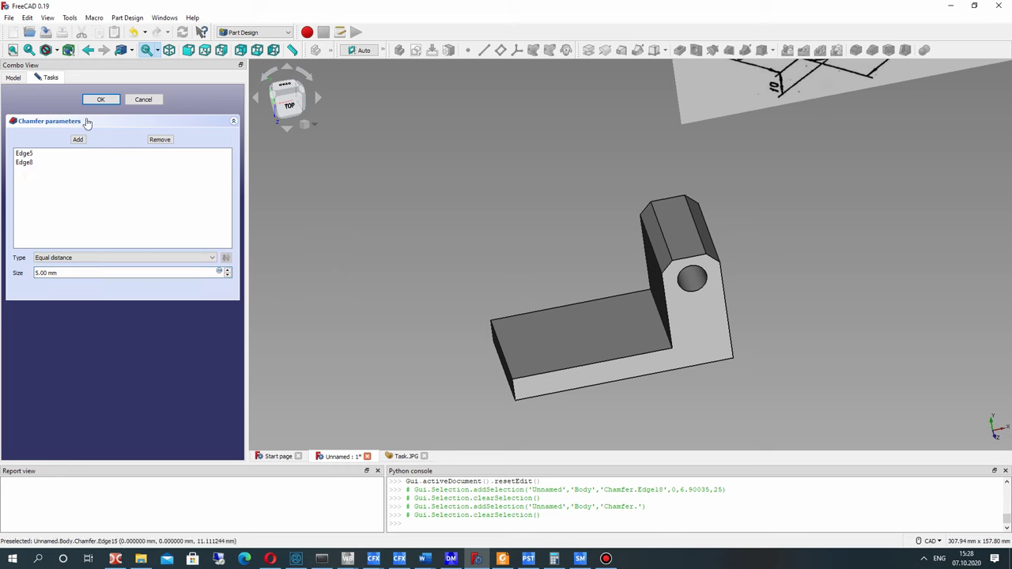
click(81, 142)
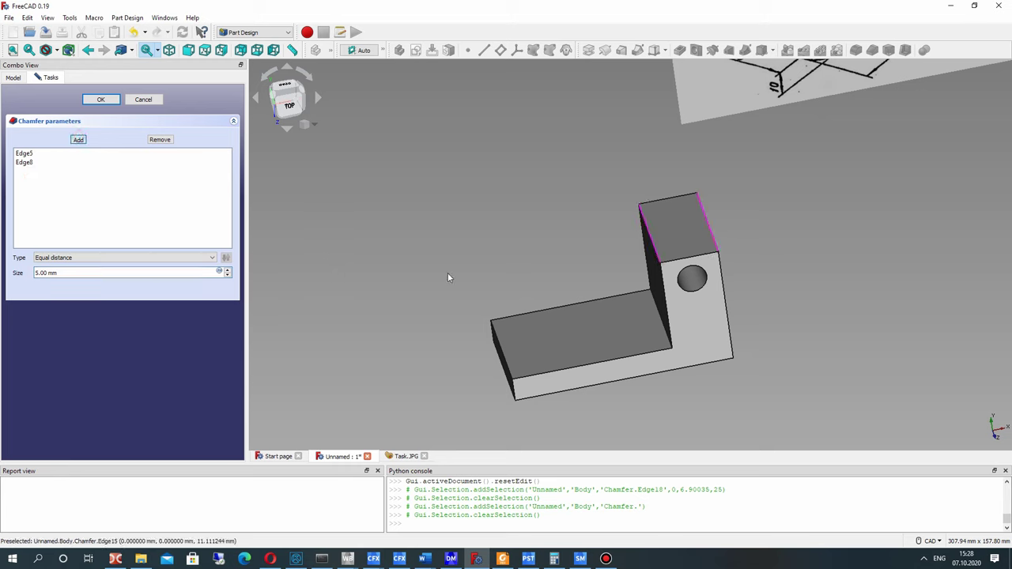
click(513, 387)
middle_drag(515, 384, 410, 149)
click(562, 299)
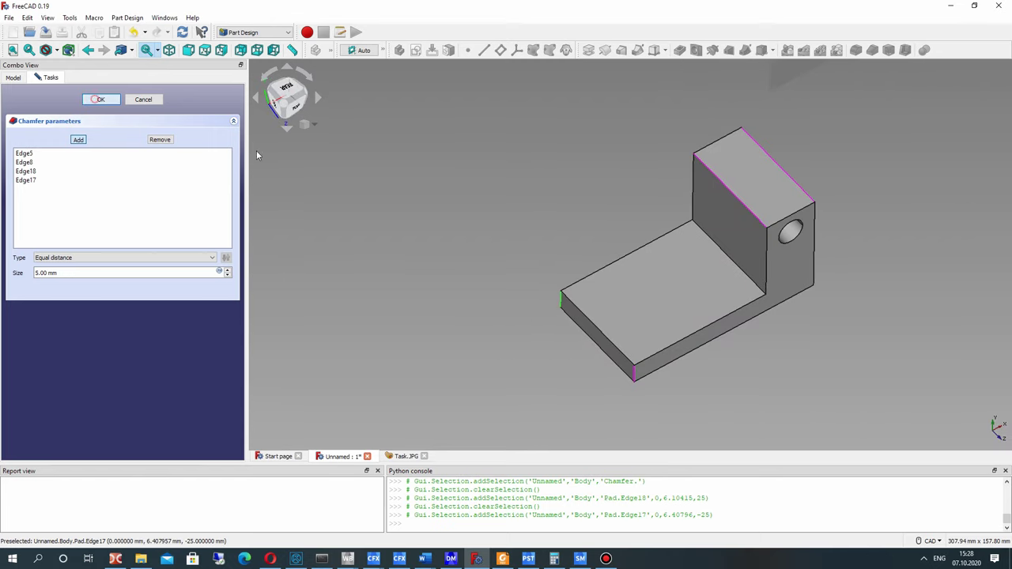
- Check the reference drawing, start a new sketch on the upright's top face and face the sketch plane squarely
mouse_move(651, 255)
middle_down()
mouse_move(619, 288)
mouse_move(615, 277)
mouse_move(559, 351)
mouse_move(482, 285)
middle_up()
middle_drag(590, 261, 562, 315)
scroll(564, 311, down, 3)
mouse_move(594, 280)
middle_down()
mouse_move(568, 291)
mouse_move(575, 309)
mouse_move(664, 230)
mouse_move(653, 210)
middle_up()
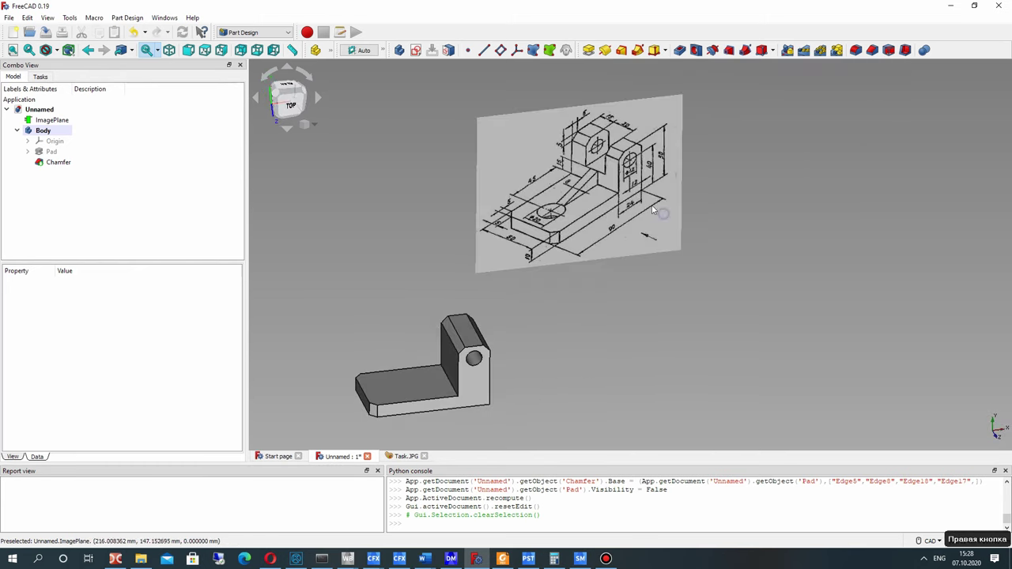
scroll(607, 166, up, 3)
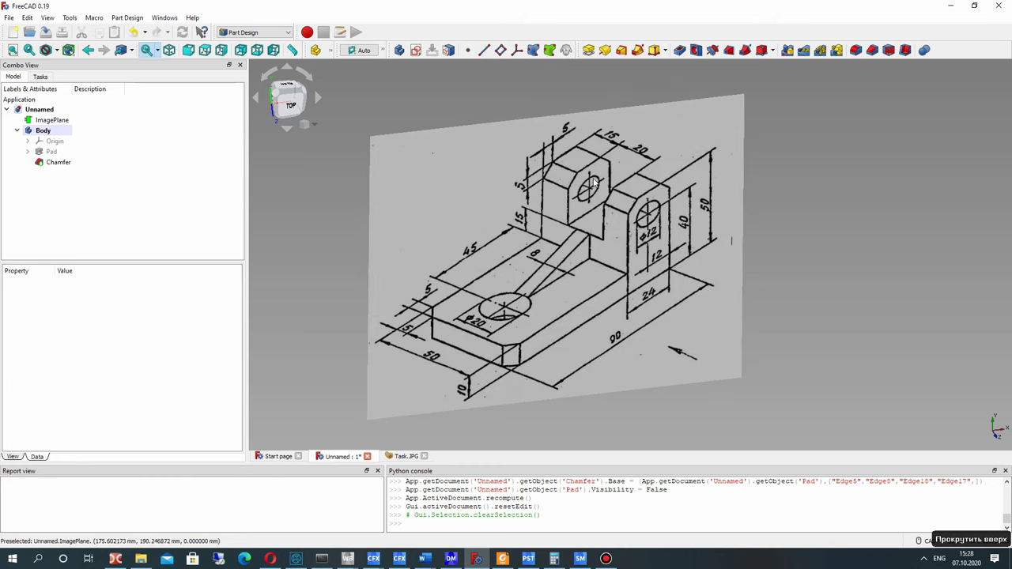
middle_click(485, 317)
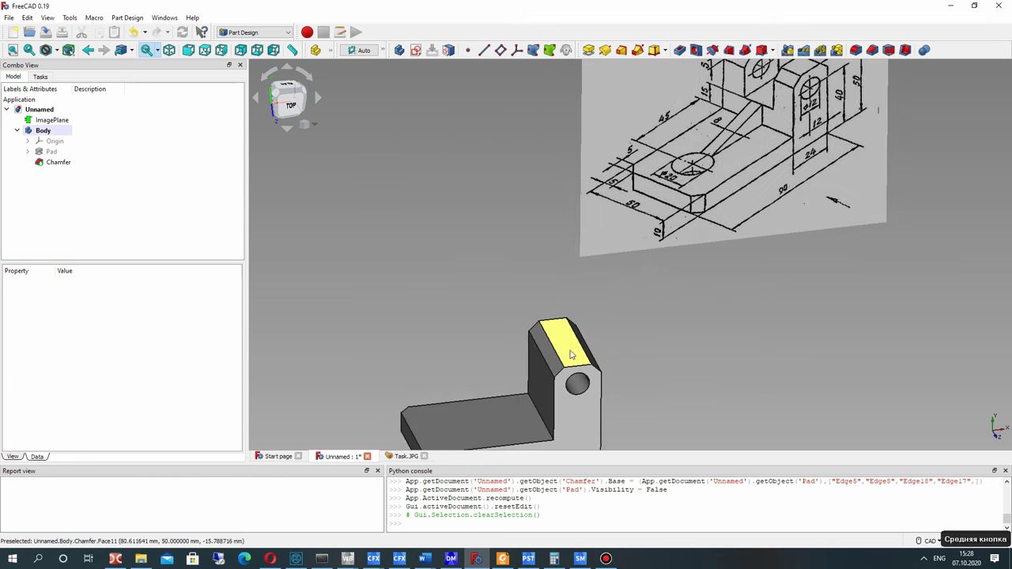
click(546, 324)
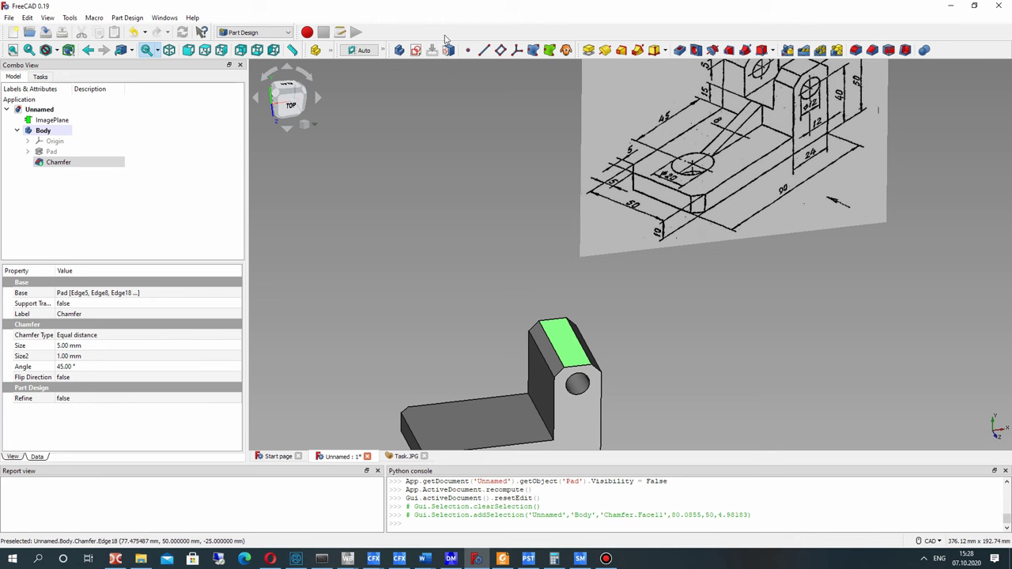
scroll(559, 160, down, 2)
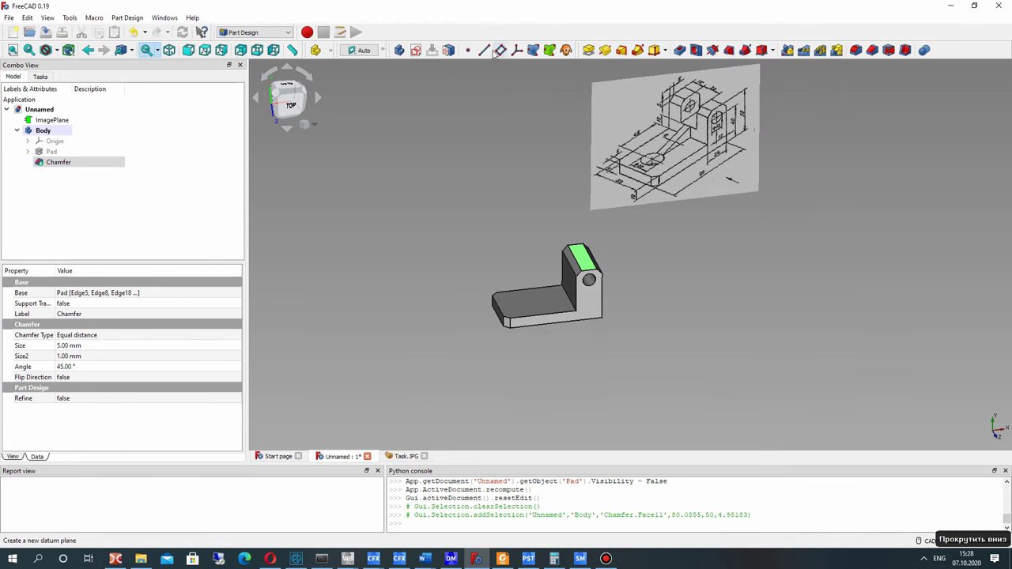
click(416, 51)
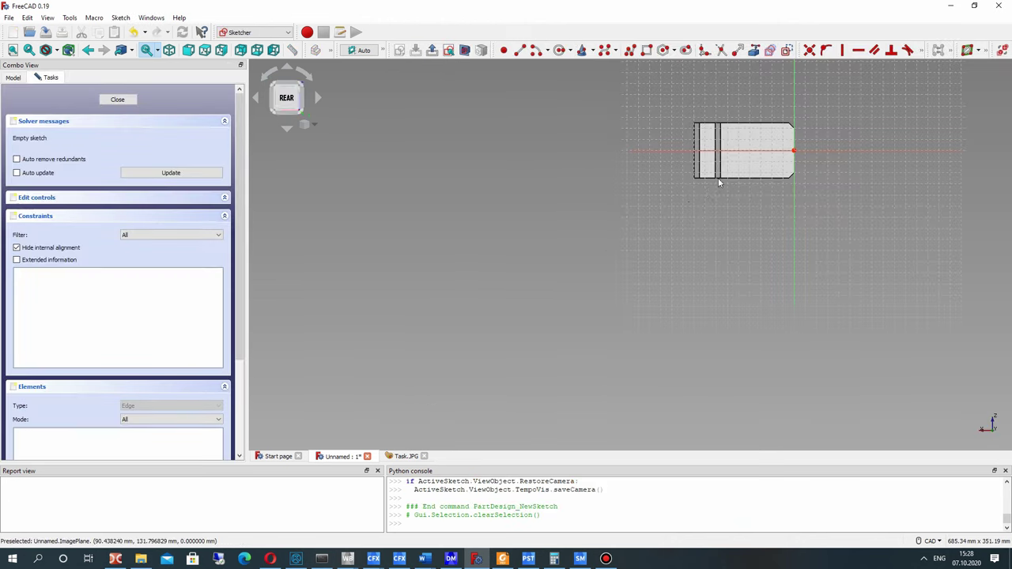
middle_click(684, 190)
middle_drag(671, 177, 661, 149)
click(286, 94)
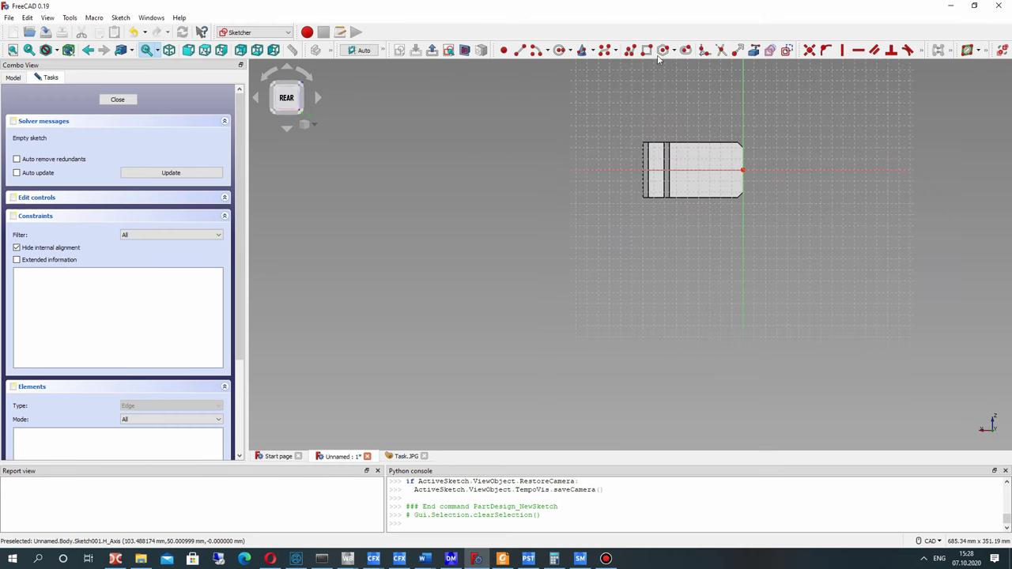
- Draw a rectangle about 30 mm wide that crosses the upright's top face and extends past both of its sides
click(642, 50)
click(695, 153)
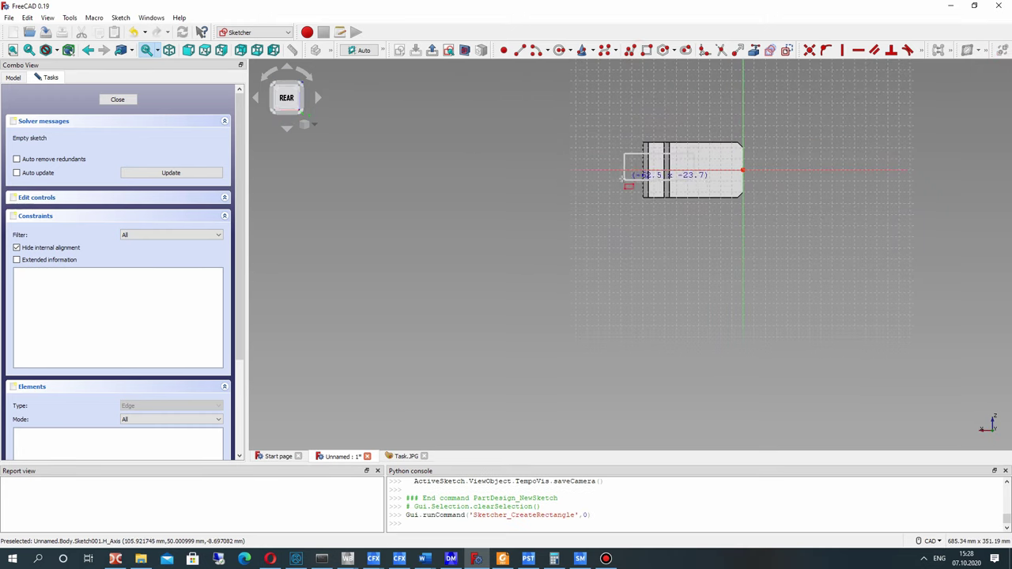
click(616, 186)
mouse_move(634, 205)
right_down()
mouse_move(574, 184)
mouse_move(587, 284)
mouse_move(459, 387)
mouse_move(554, 316)
right_up()
scroll(632, 252, up, 5)
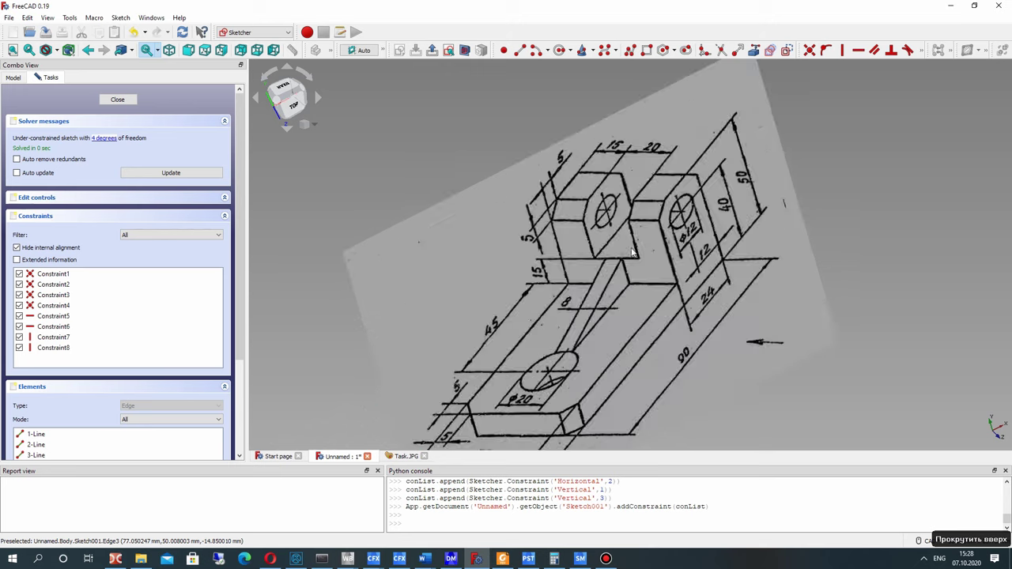
scroll(617, 271, down, 5)
mouse_move(616, 299)
right_down()
mouse_move(725, 217)
mouse_move(840, 287)
right_up()
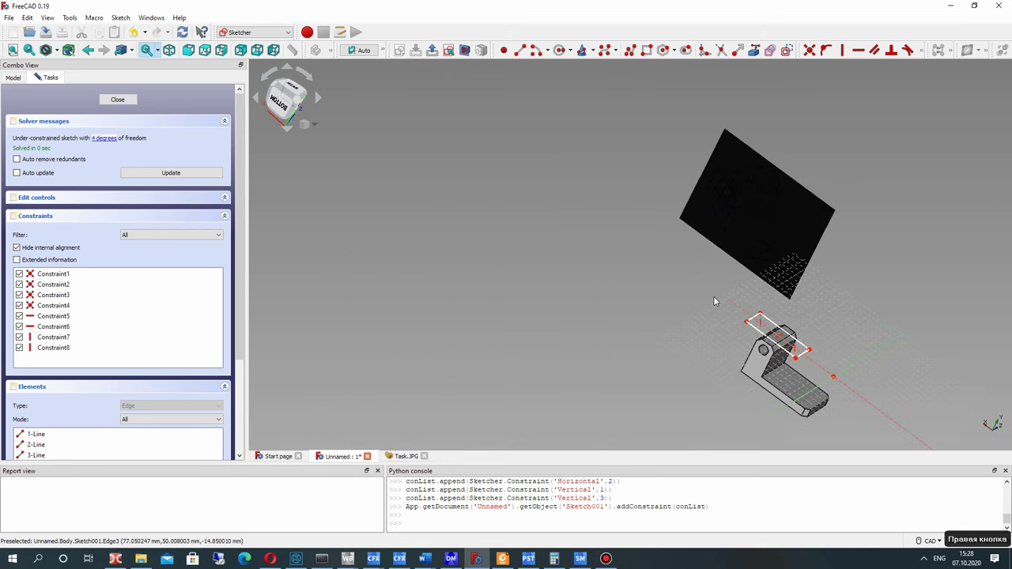
scroll(834, 354, up, 3)
mouse_move(633, 230)
right_down()
mouse_move(623, 248)
mouse_move(800, 187)
mouse_move(672, 189)
mouse_move(605, 177)
mouse_move(655, 143)
mouse_move(633, 278)
right_up()
scroll(614, 357, up, 4)
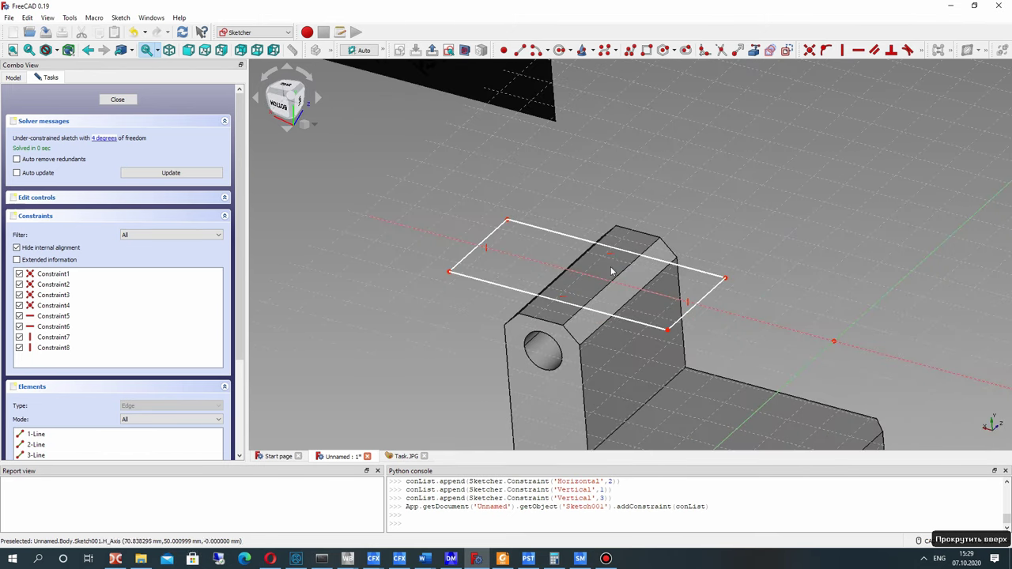
click(699, 303)
click(922, 51)
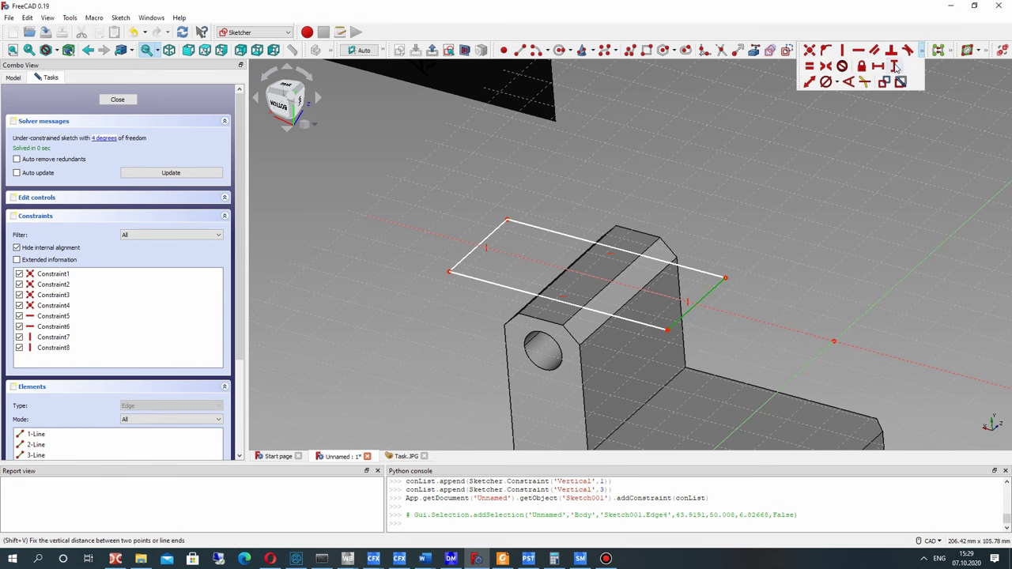
click(878, 67)
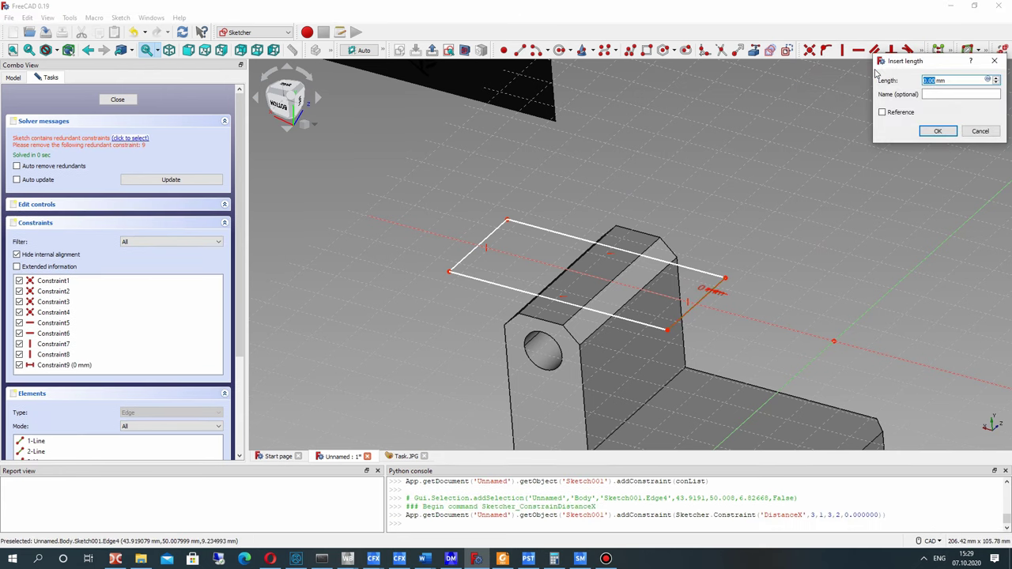
key(Escape)
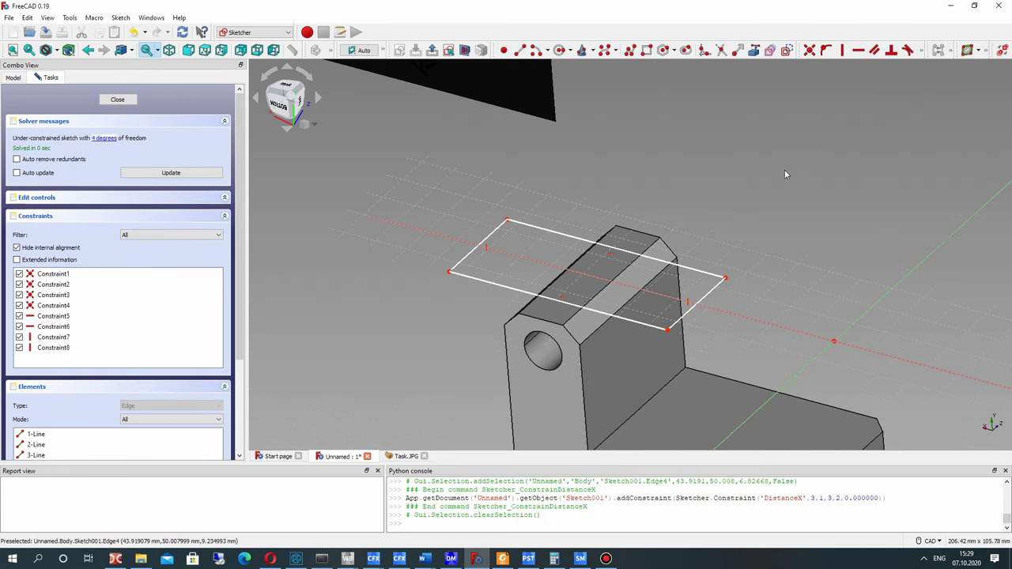
- Constrain the vertical length of the rectangle's short side to 20 mm, the slot width in the reference drawing
click(710, 292)
click(920, 51)
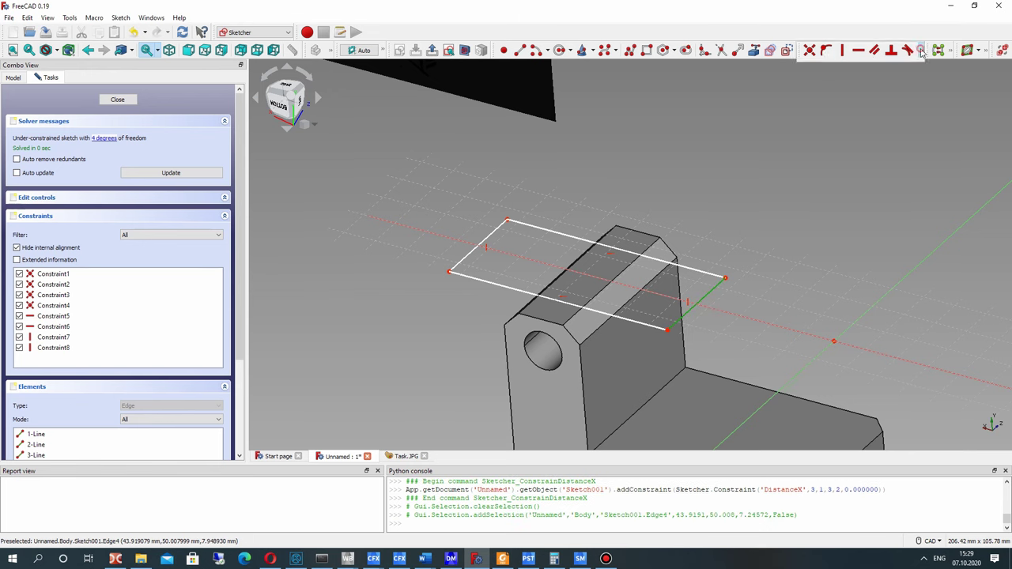
click(894, 68)
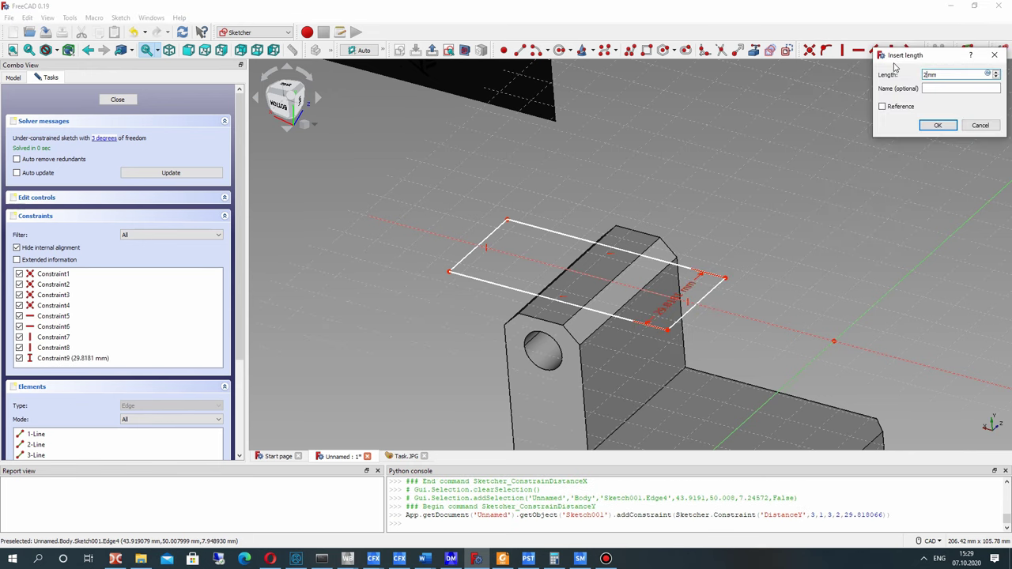
key(Return)
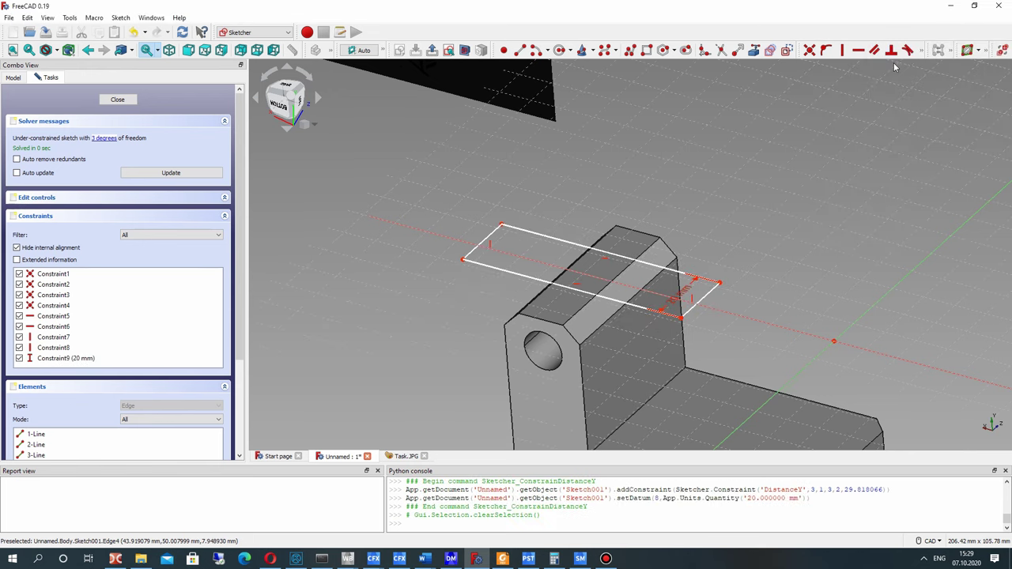
- Constrain the vertical distance from the rectangle's corner to the horizontal axis to 10 mm, centring the rectangle on the axis
click(719, 284)
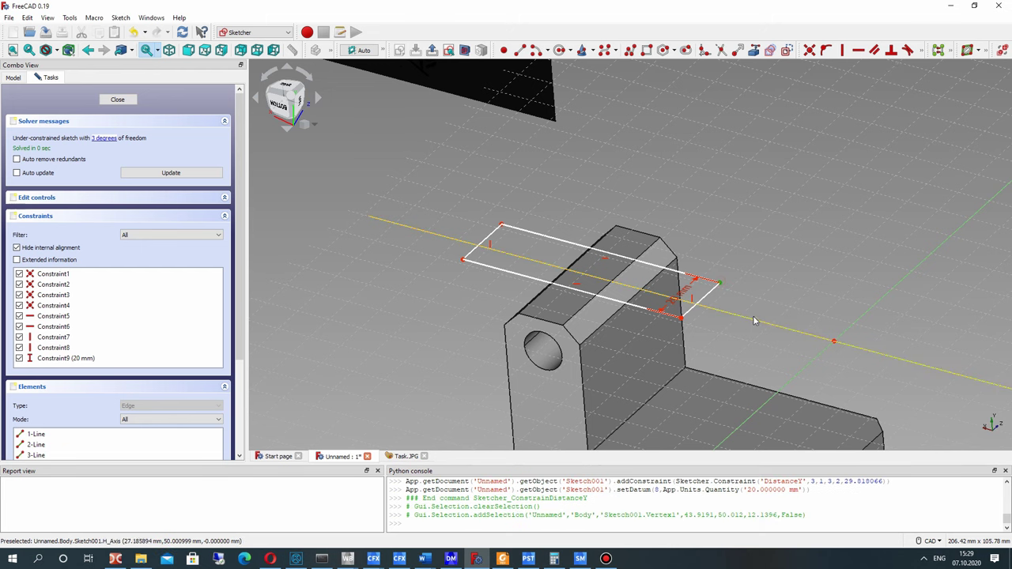
click(922, 50)
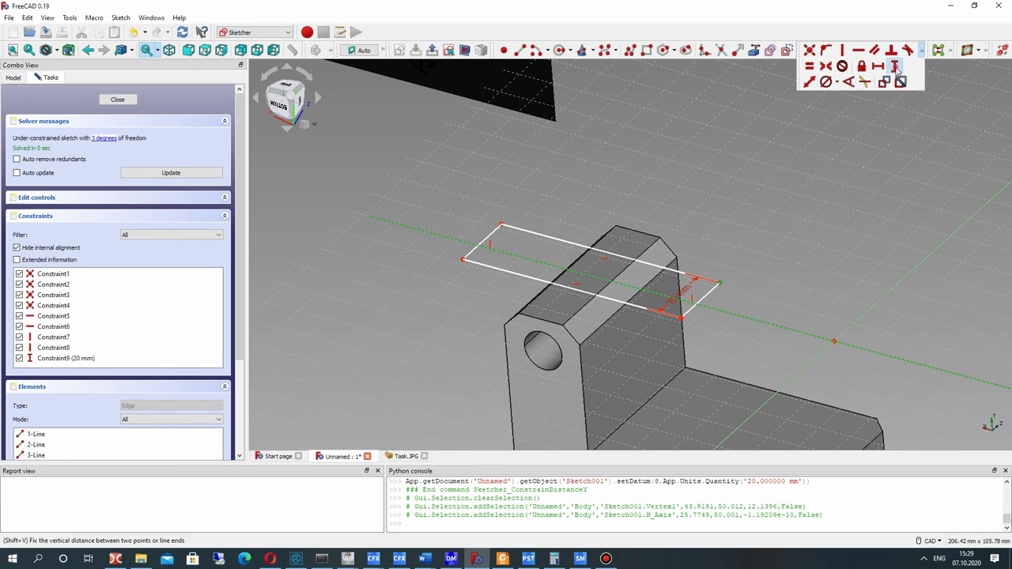
click(896, 68)
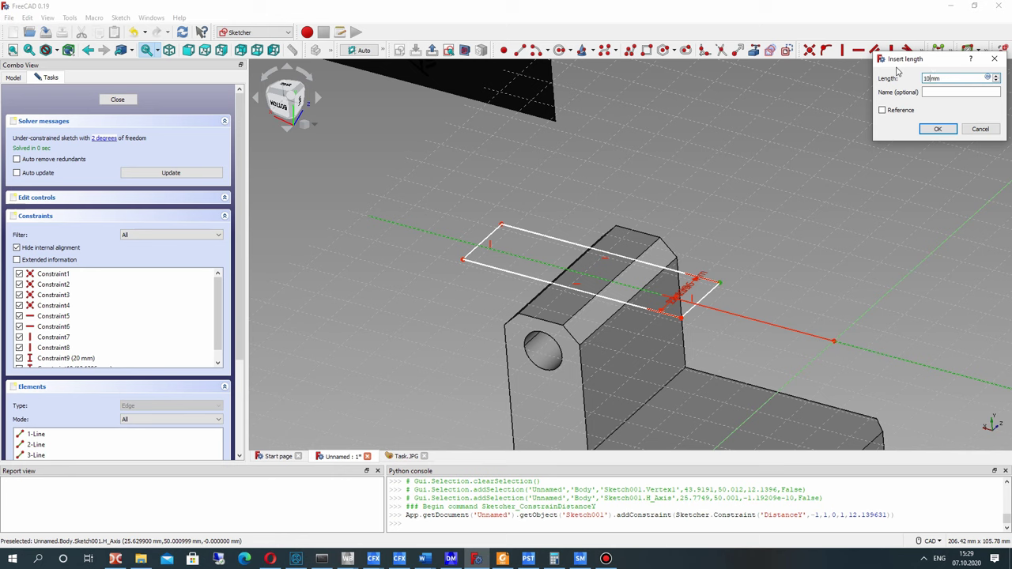
key(Return)
- Move the 20 mm and 10 mm dimension labels clear of the rectangle and close the sketch
mouse_move(646, 246)
right_down()
mouse_move(658, 255)
mouse_move(632, 239)
right_up()
drag(674, 259, 726, 289)
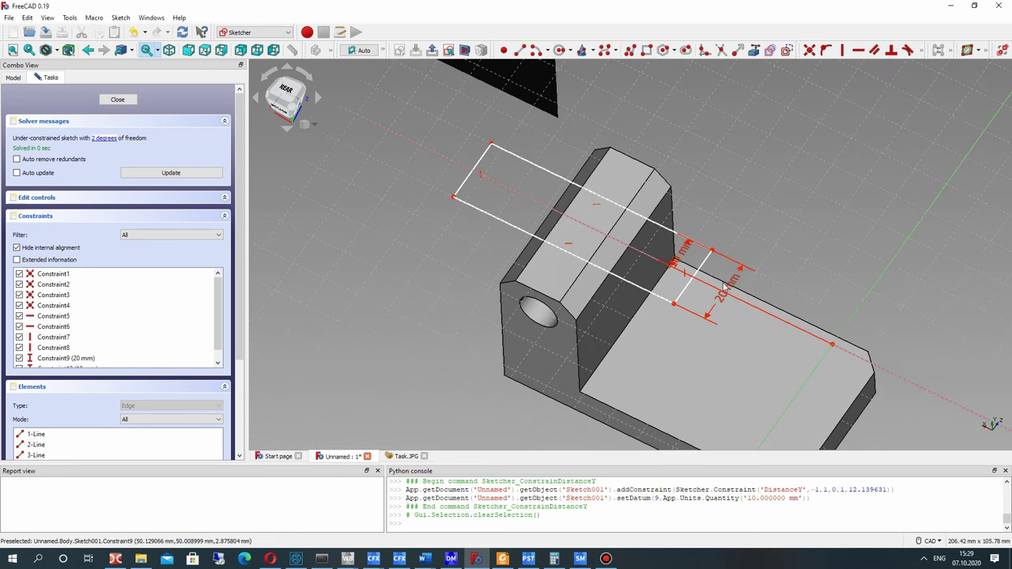
drag(673, 262, 724, 208)
scroll(619, 286, down, 5)
right_drag(620, 284, 635, 298)
mouse_move(634, 295)
mouse_down()
mouse_move(655, 301)
mouse_move(635, 294)
mouse_up()
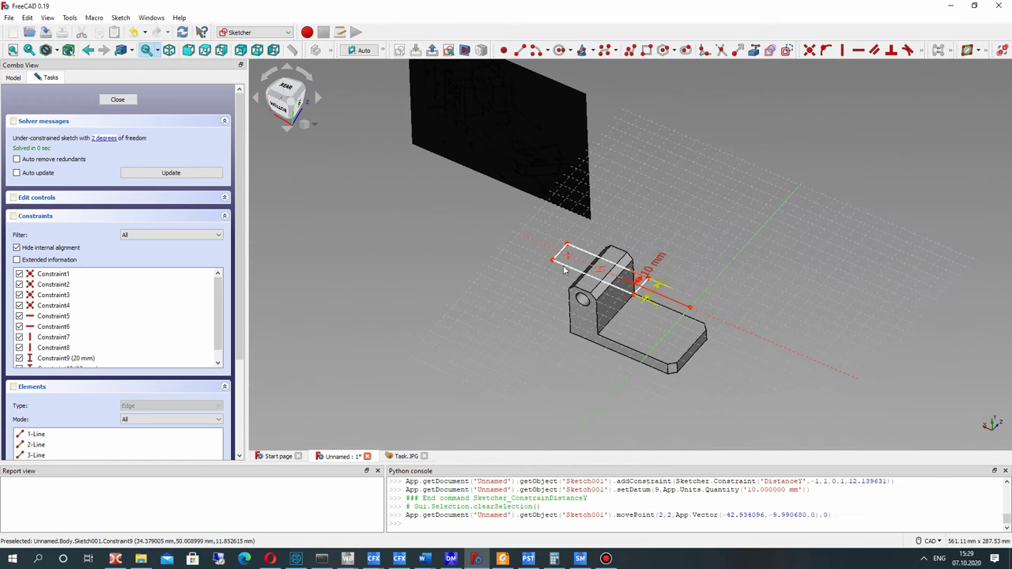
click(117, 99)
scroll(645, 201, up, 5)
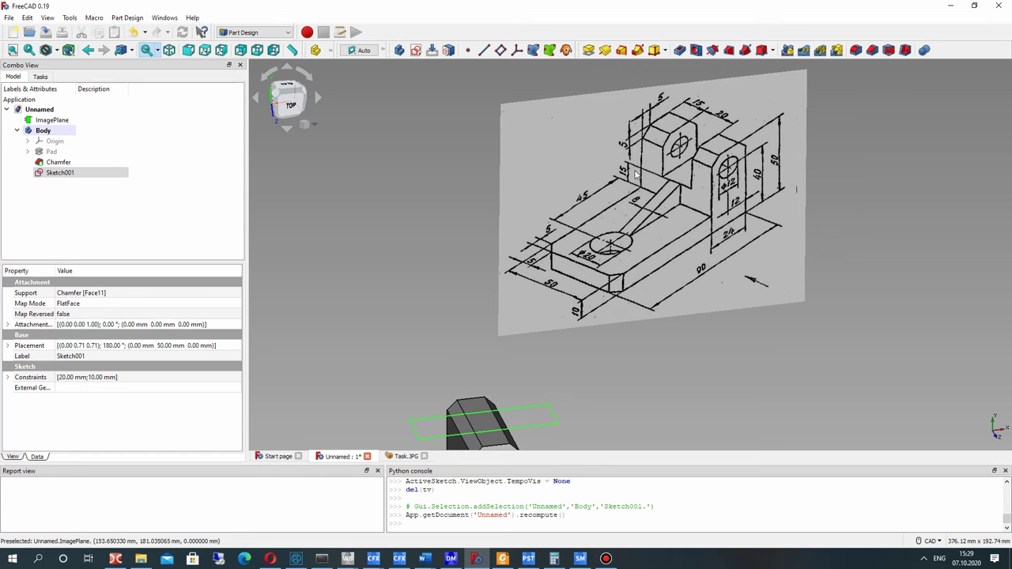
- Pocket the slot rectangle 25 mm deep down into the upright
middle_drag(479, 344, 547, 189)
scroll(547, 190, down, 1)
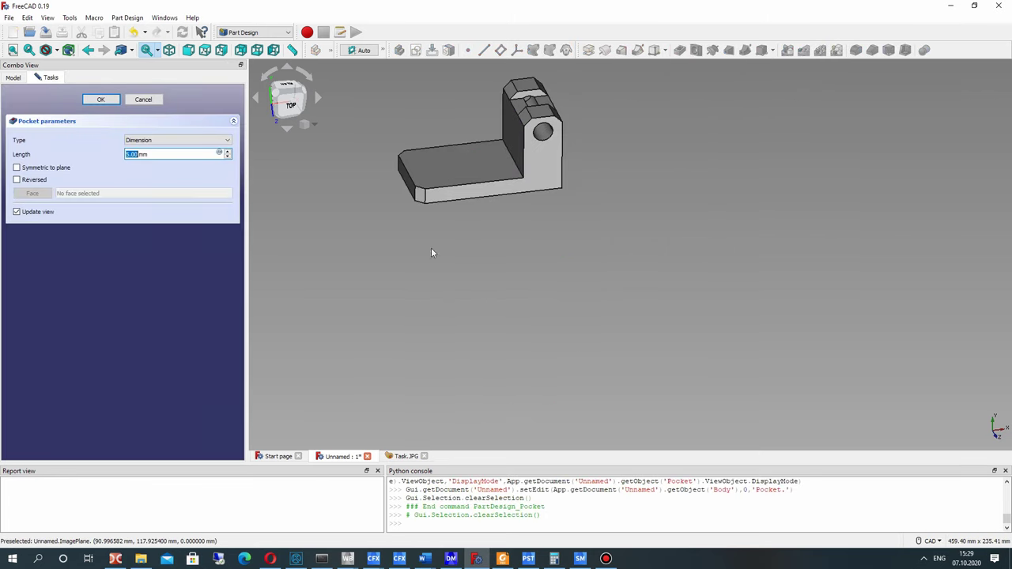
text(25)
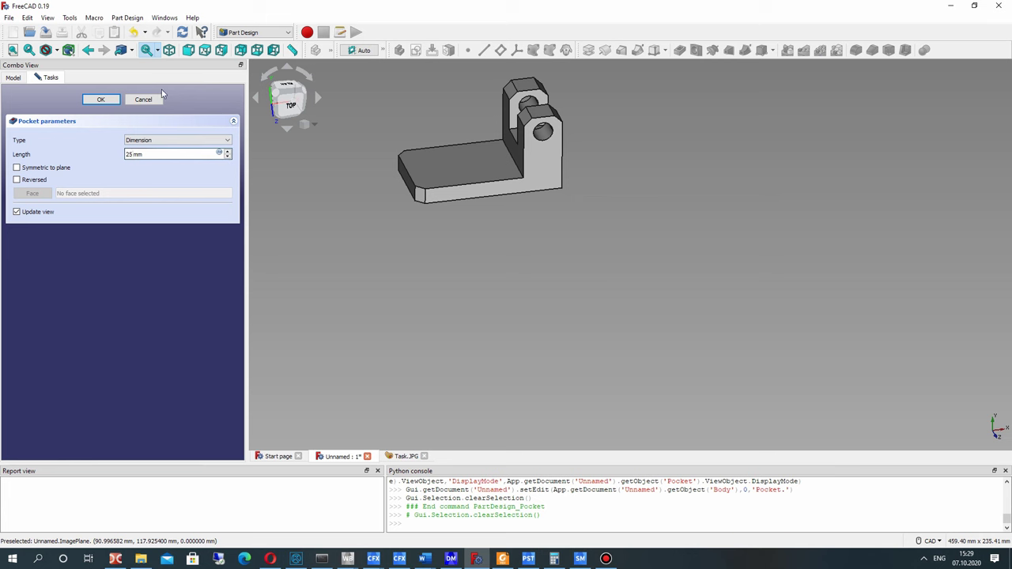
click(101, 99)
- Start a new sketch on the XY base plane for the rib between base and upright
middle_drag(549, 194, 536, 267)
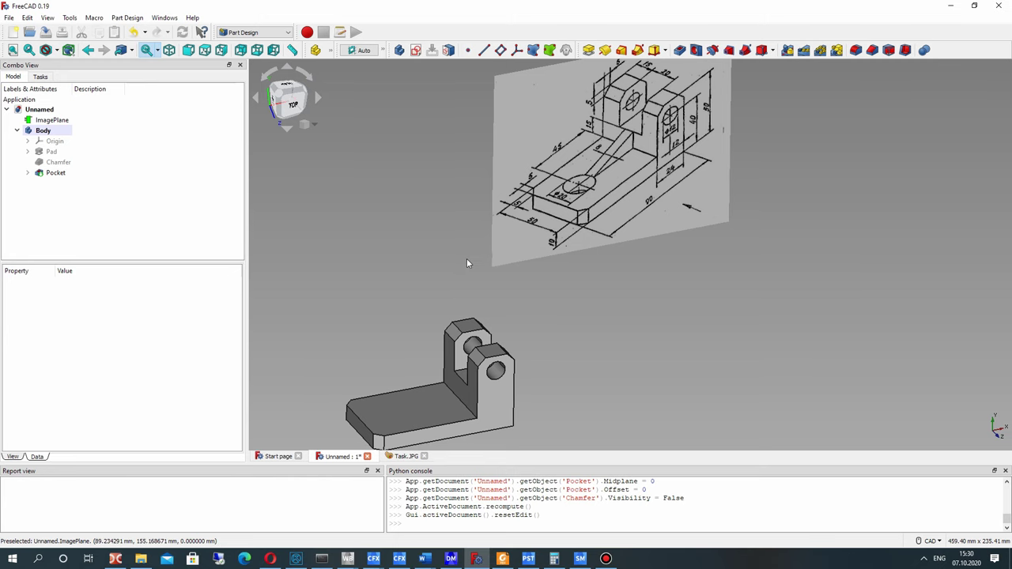
middle_drag(470, 251, 485, 234)
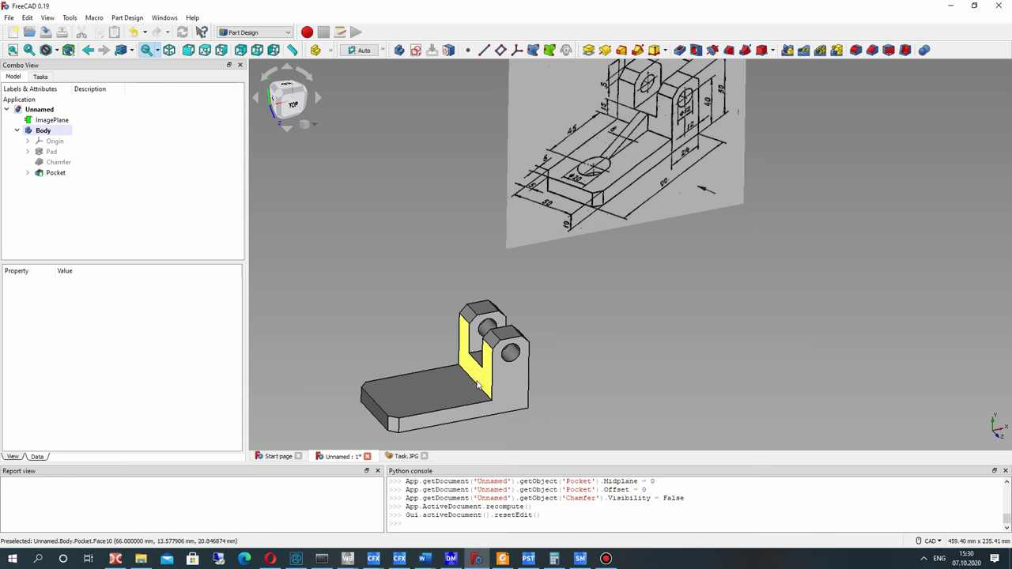
click(416, 50)
scroll(343, 286, down, 3)
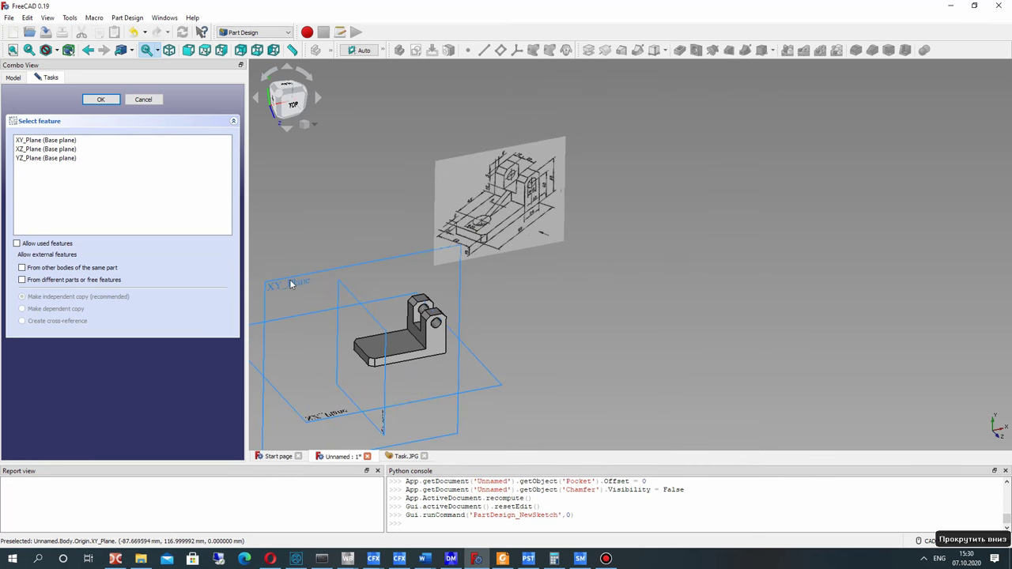
click(281, 281)
right_drag(351, 215, 340, 238)
click(100, 101)
- Link the upright's inner vertical edge and the base's top edge into the sketch as external geometry
mouse_move(489, 263)
middle_down()
mouse_move(583, 248)
mouse_move(473, 320)
middle_up()
scroll(482, 265, up, 1)
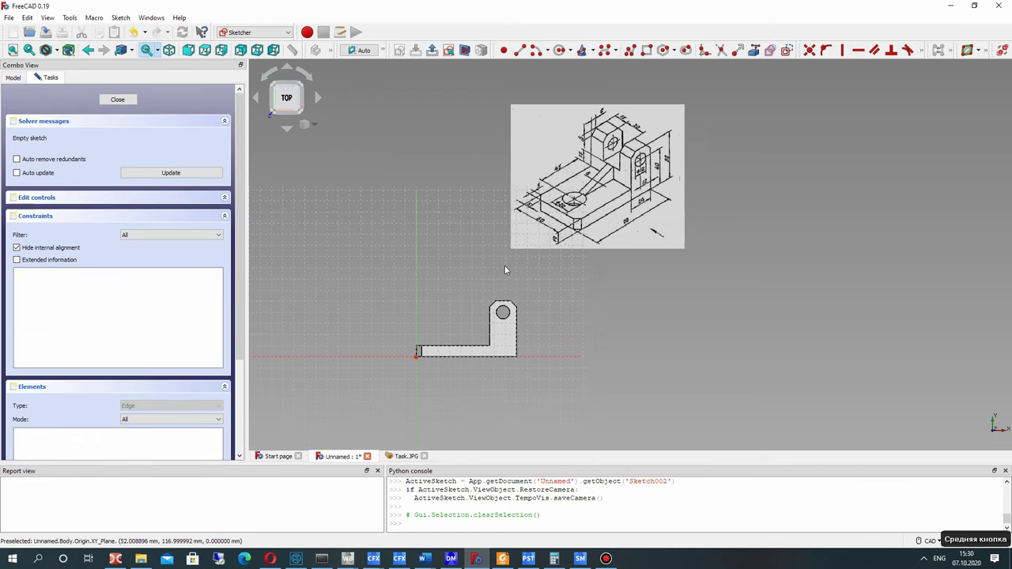
click(738, 50)
scroll(491, 347, up, 1)
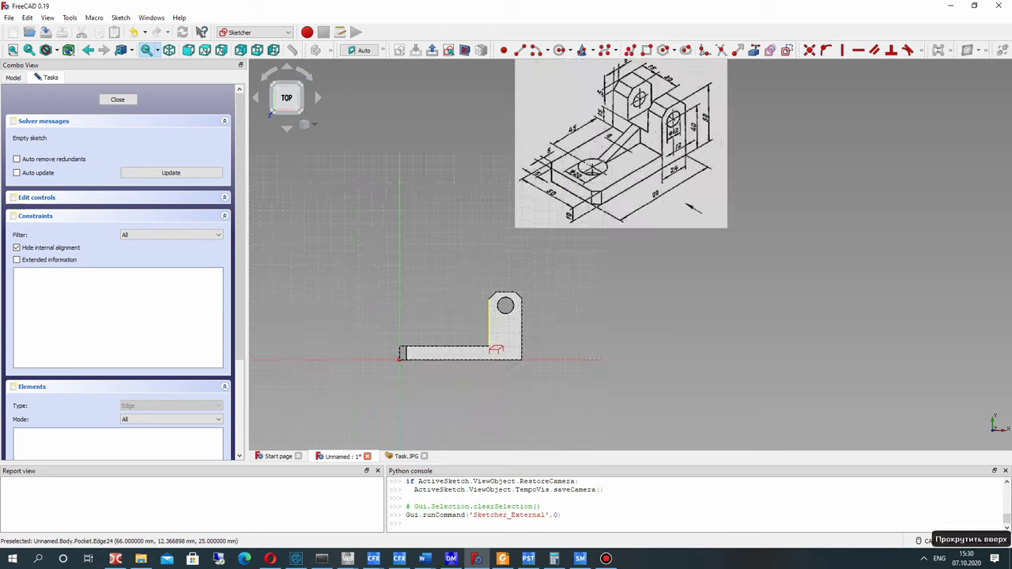
scroll(490, 345, up, 1)
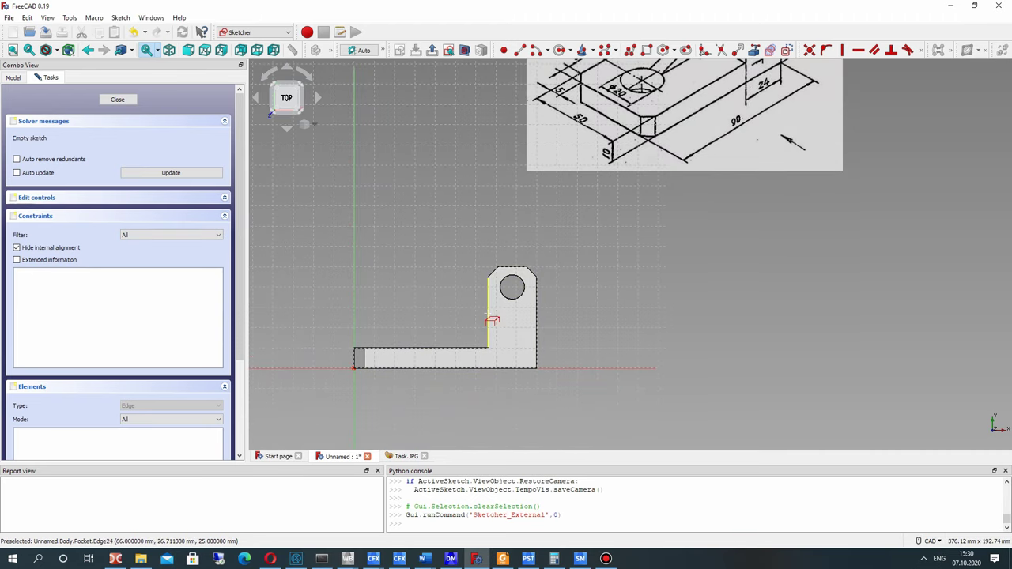
scroll(492, 315, down, 1)
middle_drag(494, 321, 496, 336)
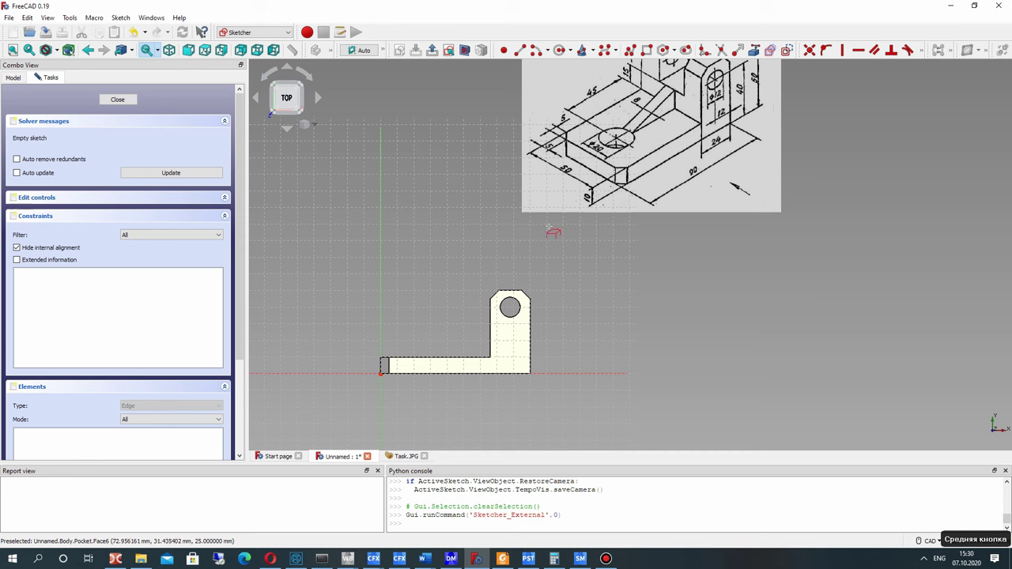
click(494, 339)
click(455, 357)
- Draw a vertical line on the upright's linked edge down to the inner corner, about 14 mm long, and a horizontal line about 43 mm along the base edge
scroll(414, 346, up, 2)
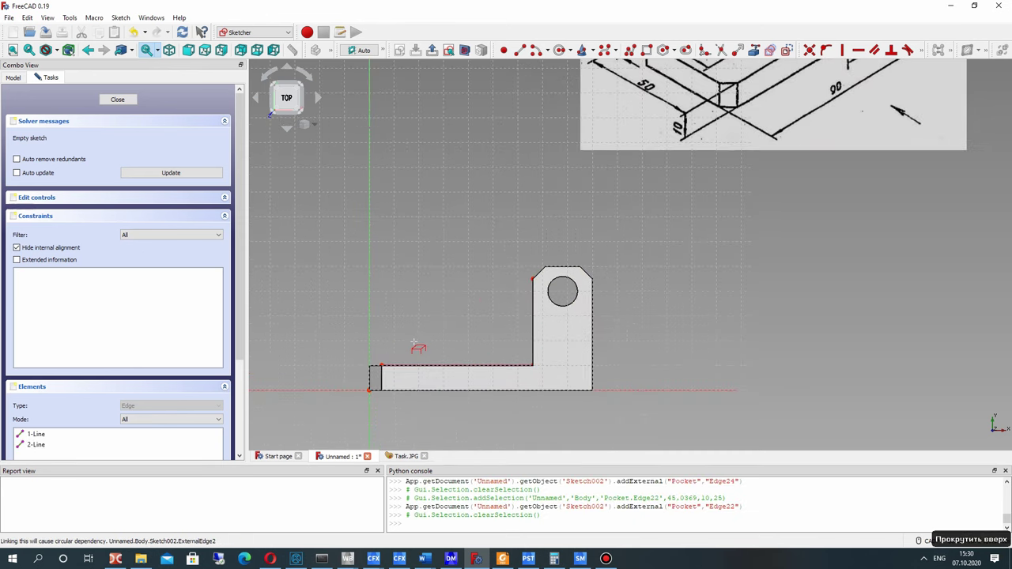
scroll(533, 316, up, 1)
middle_drag(532, 324, 535, 291)
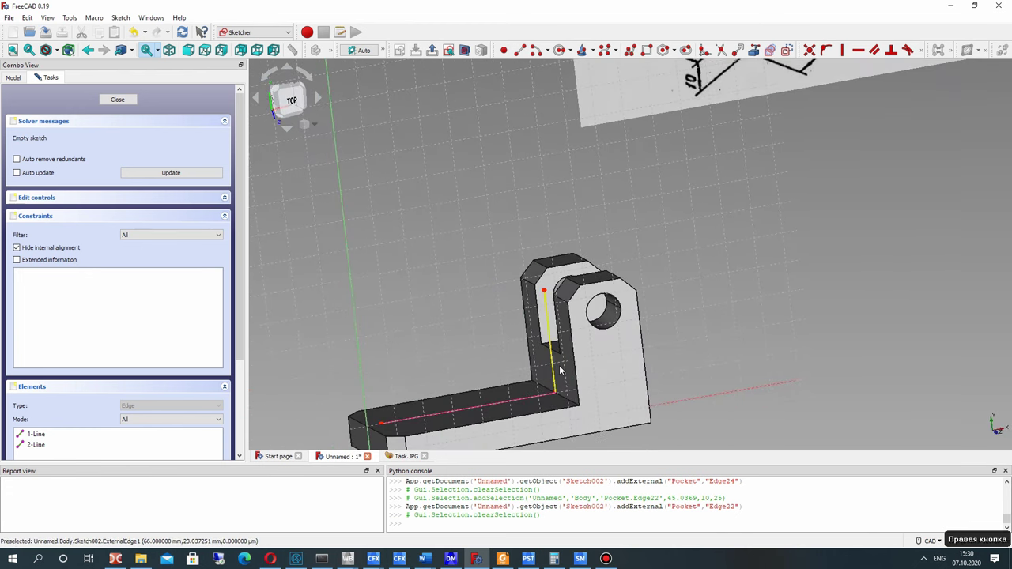
scroll(555, 358, up, 2)
scroll(544, 321, down, 3)
mouse_move(491, 322)
right_down()
mouse_move(451, 274)
mouse_move(586, 344)
mouse_move(643, 310)
right_up()
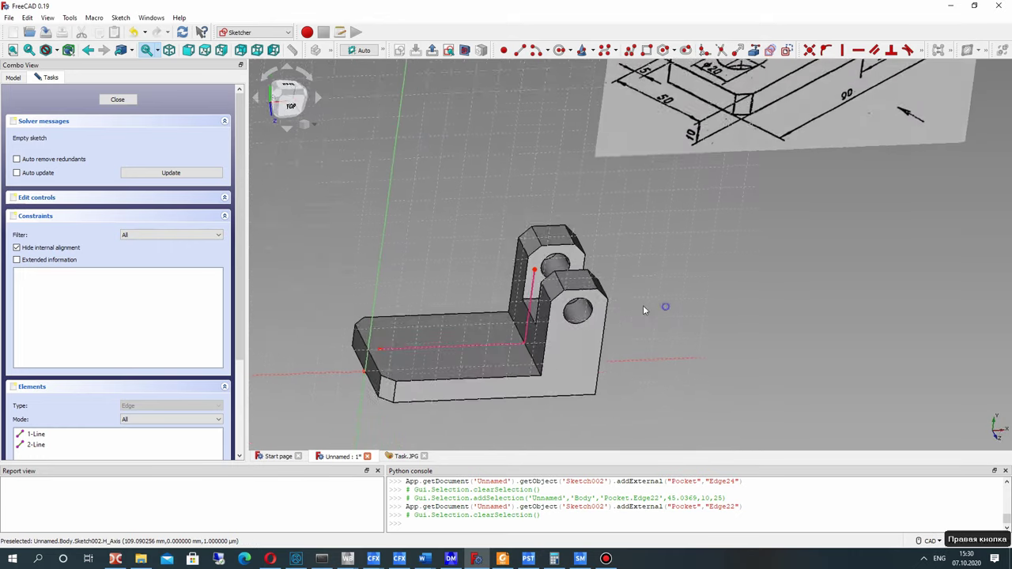
click(520, 50)
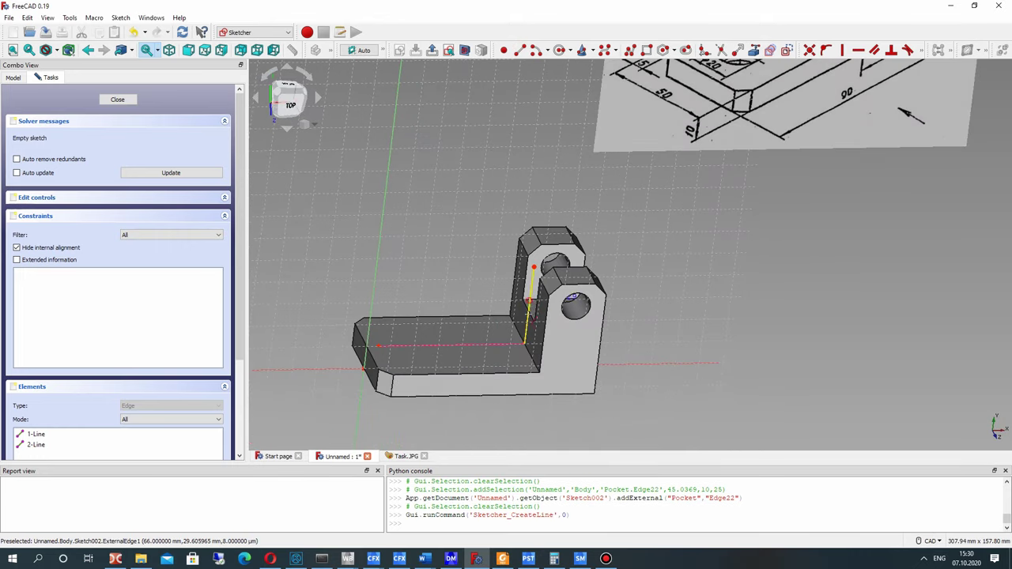
click(518, 346)
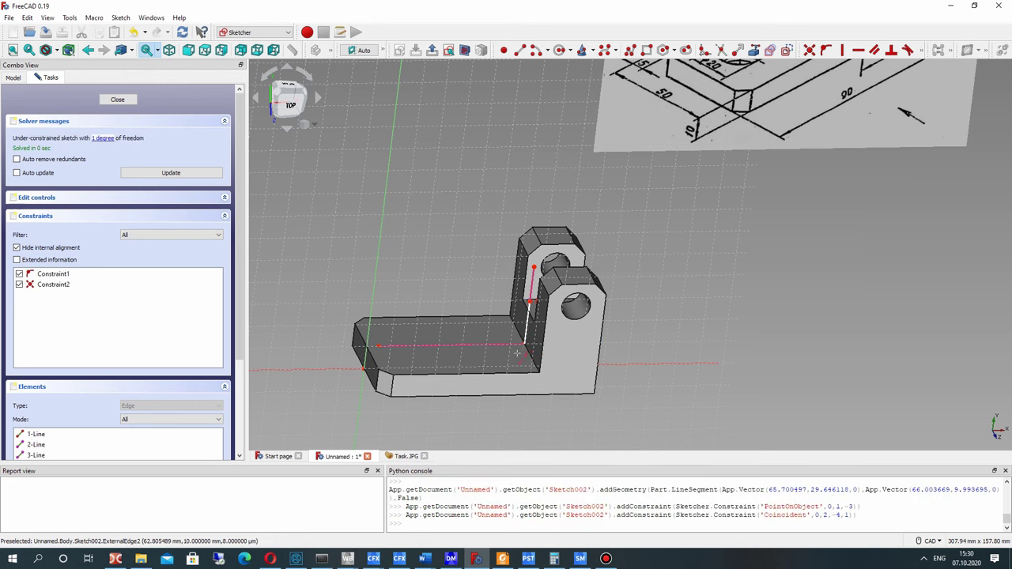
click(423, 345)
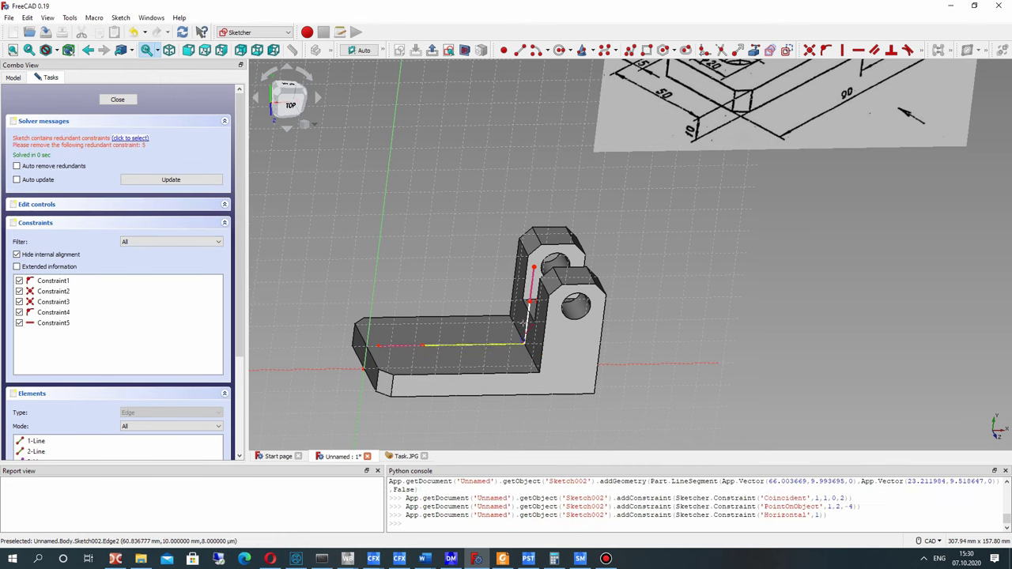
click(524, 318)
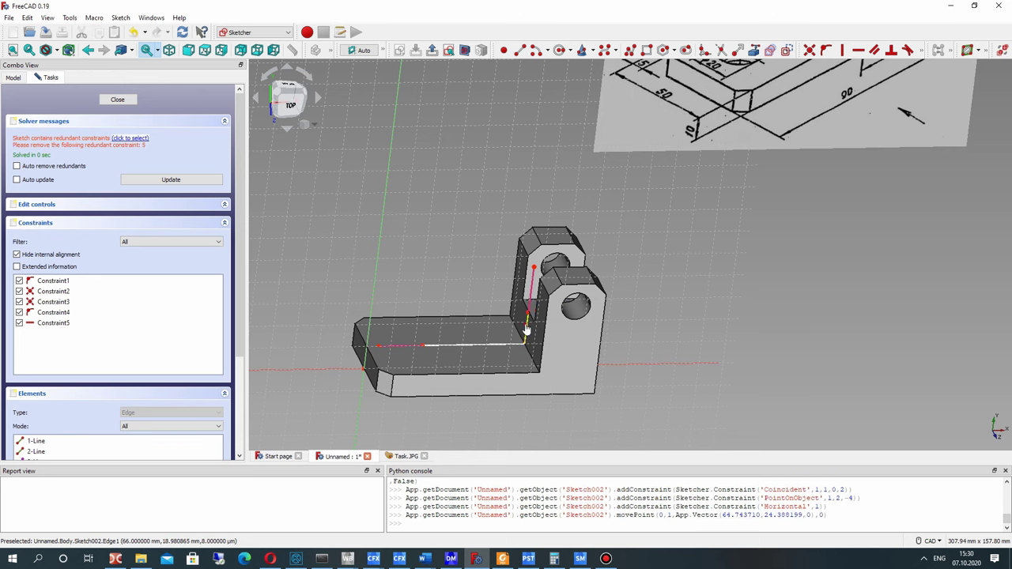
- Try to constrain the vertical length of the line on the upright to 15 mm
click(923, 52)
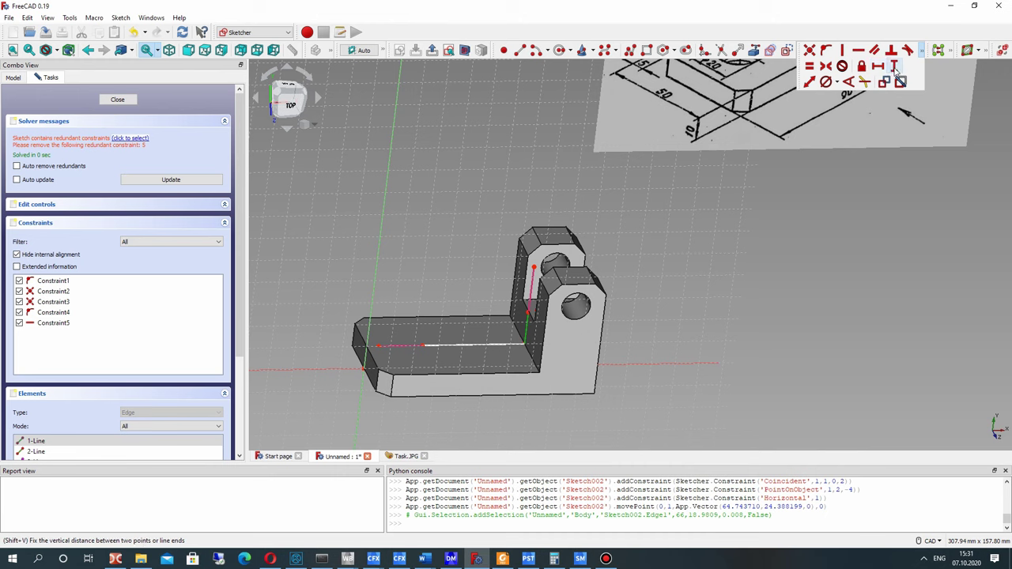
click(895, 70)
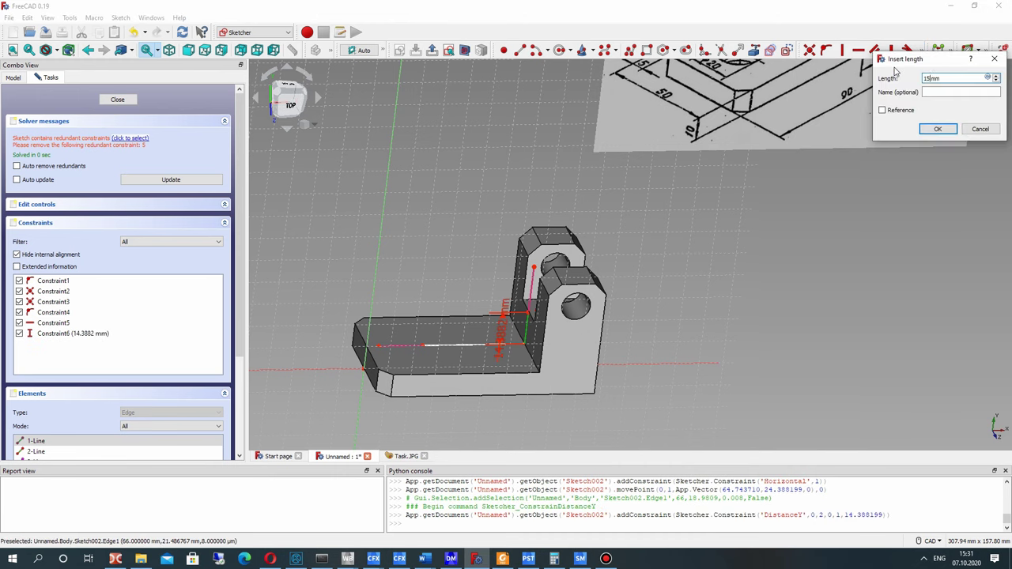
key(Return)
click(584, 289)
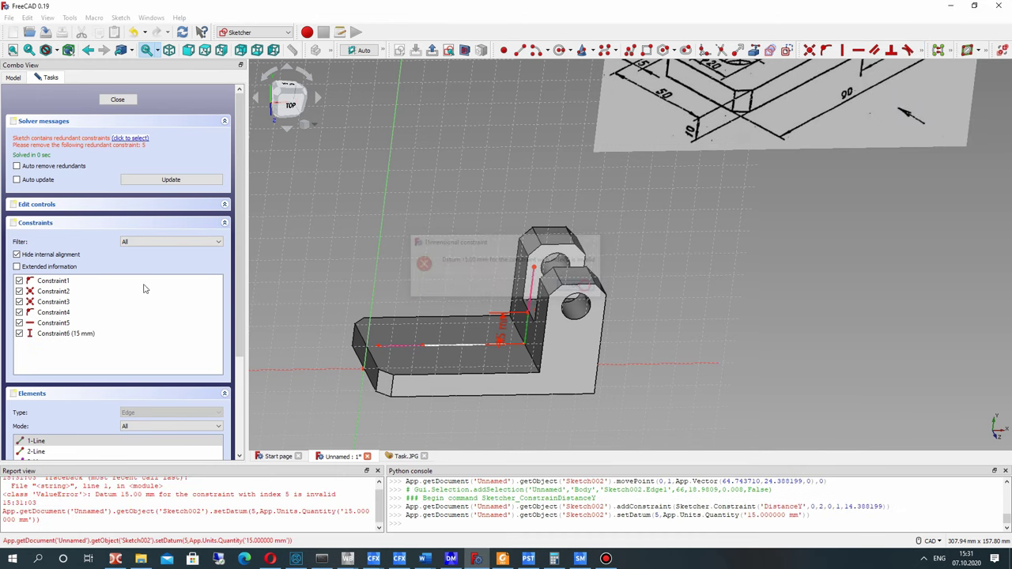
- Delete the redundant horizontal constraint and constrain the vertical length of the line on the upright to 15 mm
right_click(57, 325)
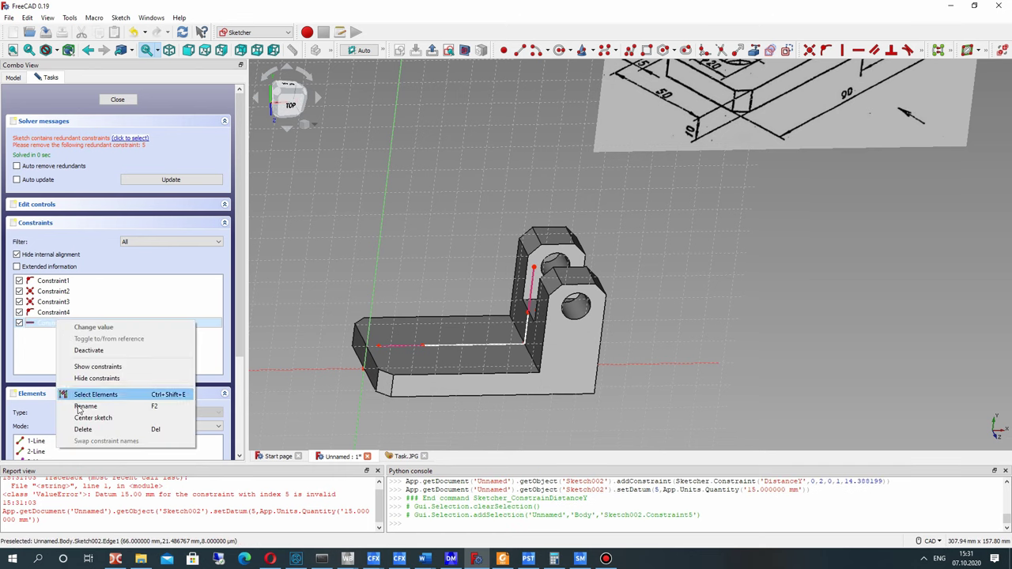
click(83, 430)
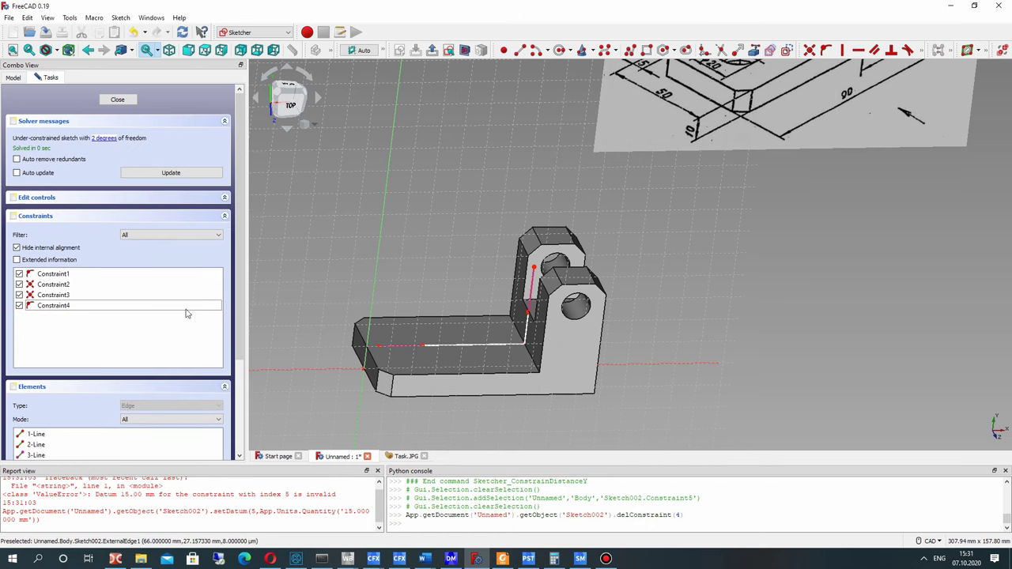
click(527, 326)
click(921, 49)
click(893, 68)
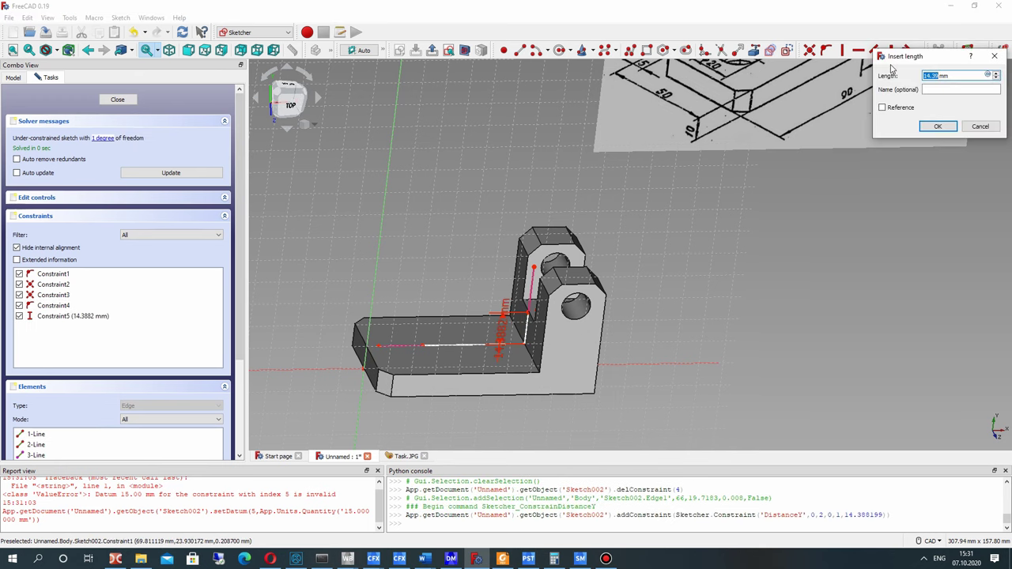
key(Return)
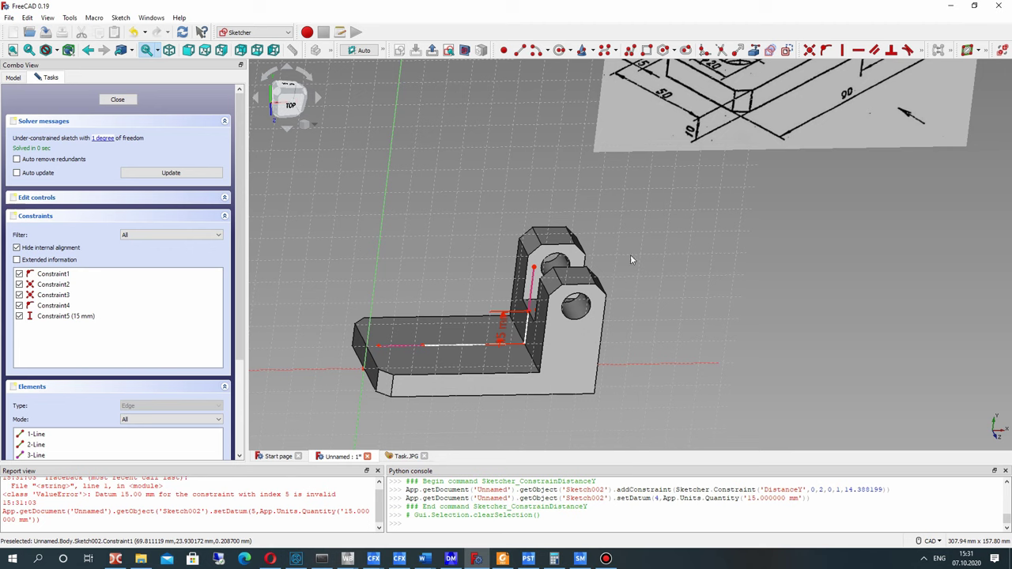
- Constrain the base line's horizontal length to 35 mm and move the 35 mm and 15 mm dimension labels clear of the profile
scroll(575, 280, up, 5)
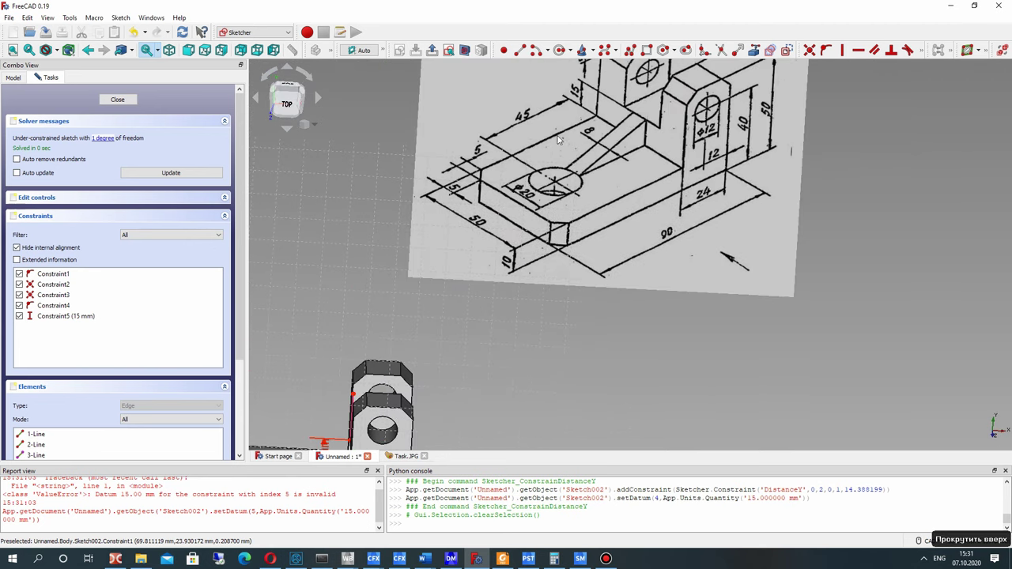
mouse_move(603, 123)
middle_down()
mouse_move(601, 170)
mouse_move(615, 197)
middle_up()
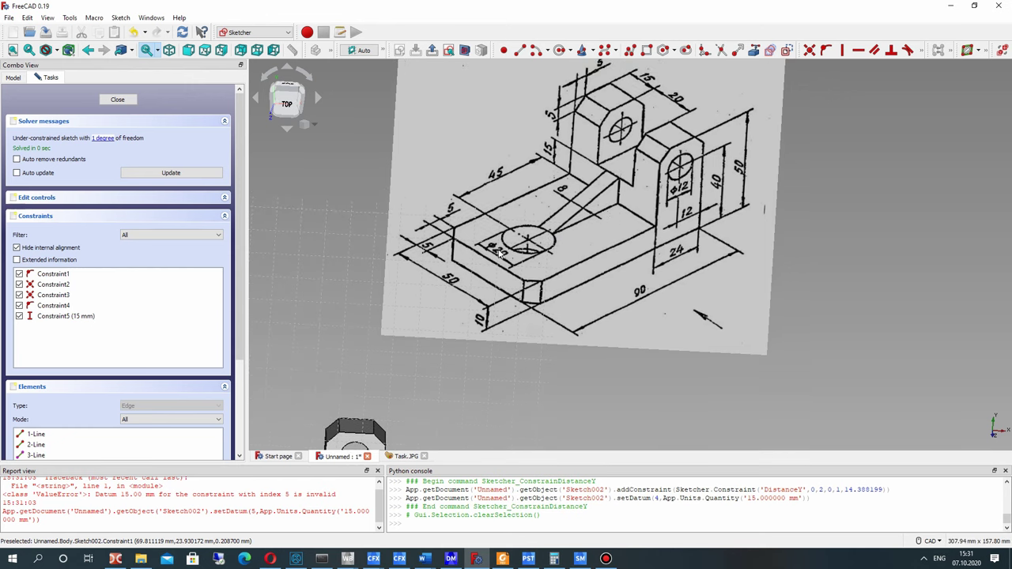
middle_drag(348, 422, 566, 271)
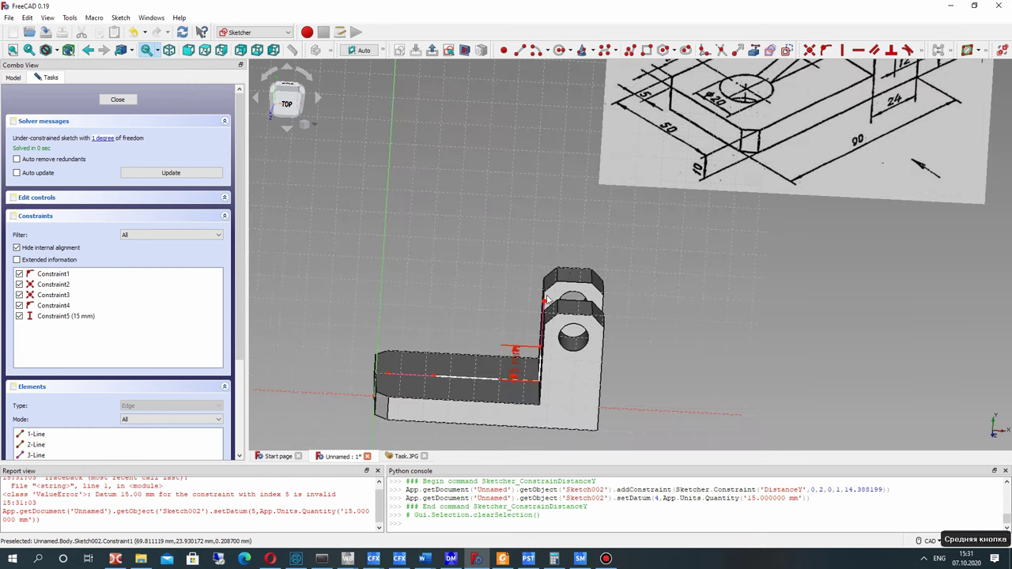
click(460, 378)
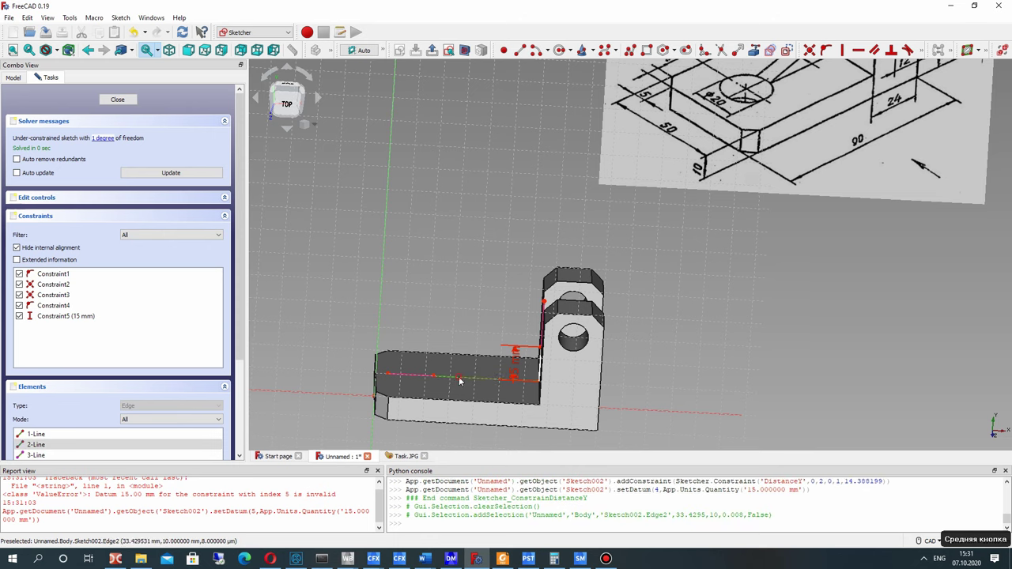
click(923, 52)
click(878, 67)
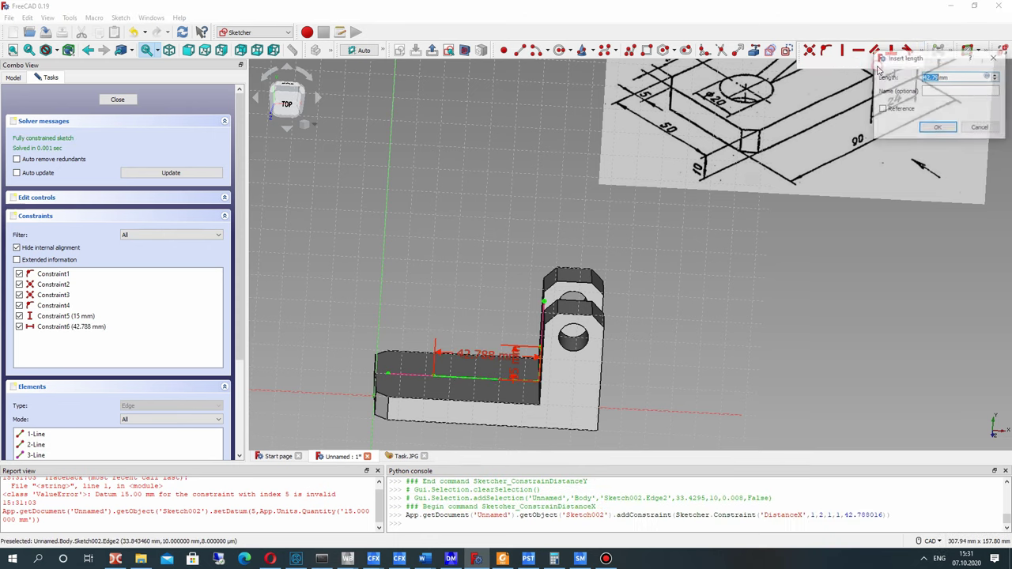
key(Return)
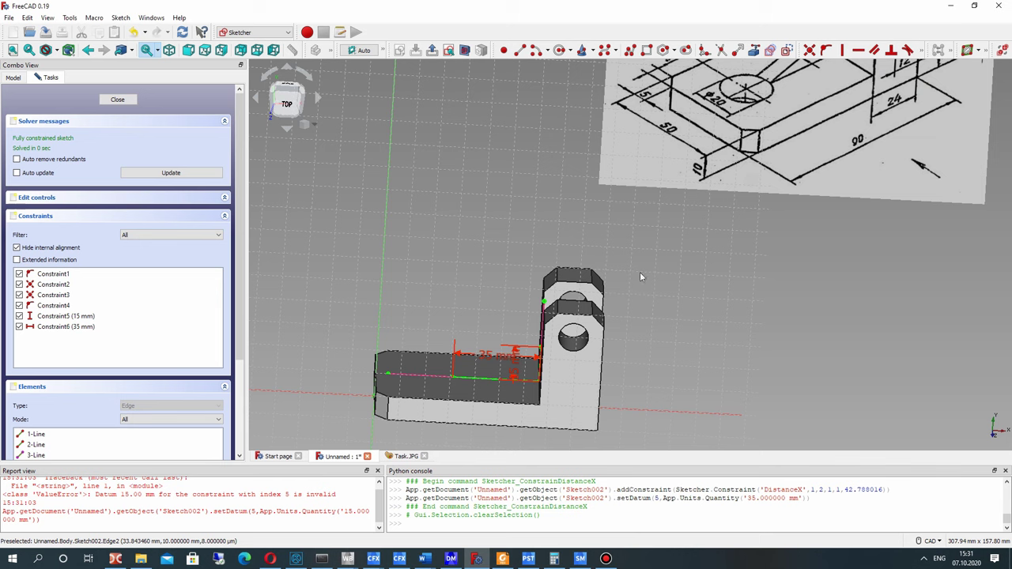
mouse_move(487, 355)
mouse_down()
mouse_move(510, 237)
mouse_move(499, 255)
mouse_up()
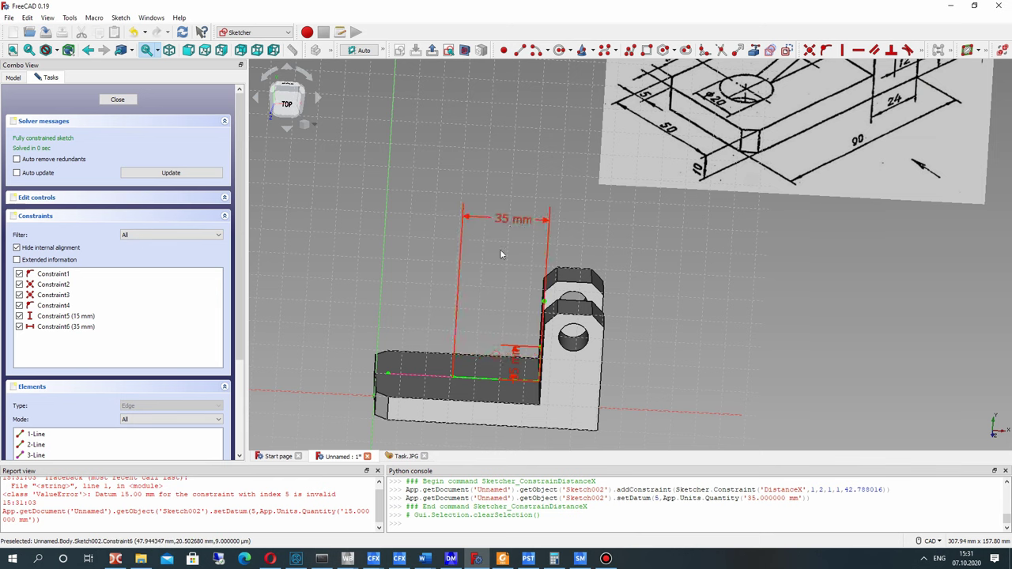
drag(516, 364, 622, 417)
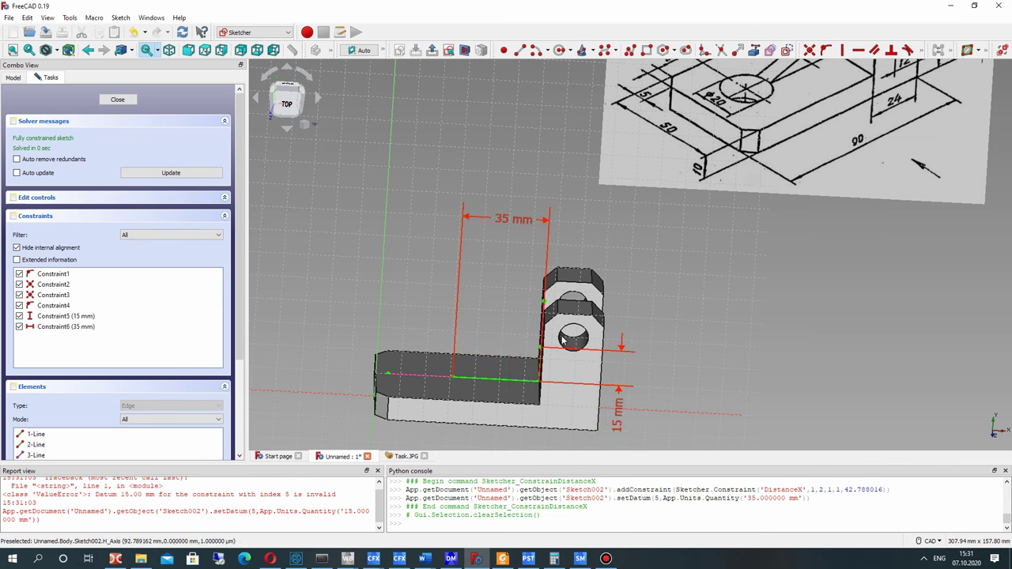
- Draw the sloping line joining the free ends of the vertical and horizontal lines to complete the rib triangle, and close the sketch
click(521, 50)
scroll(459, 392, up, 2)
middle_drag(562, 340, 607, 340)
click(610, 324)
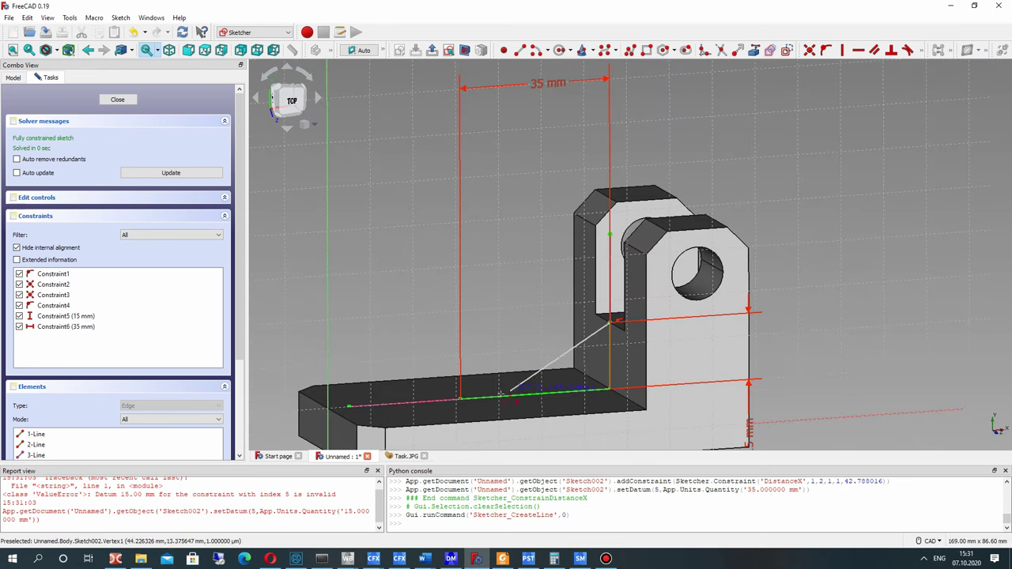
click(462, 401)
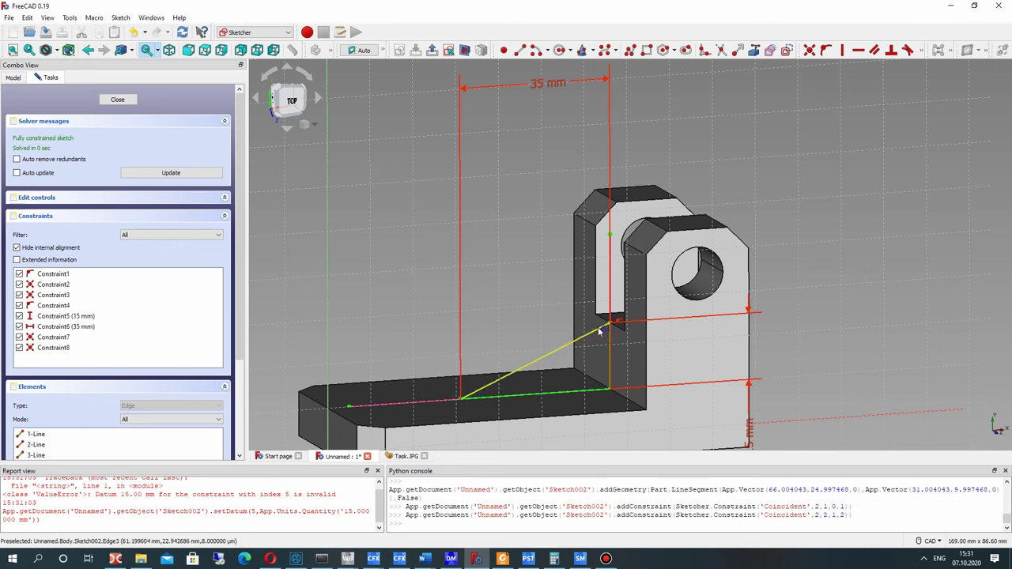
scroll(605, 332, down, 2)
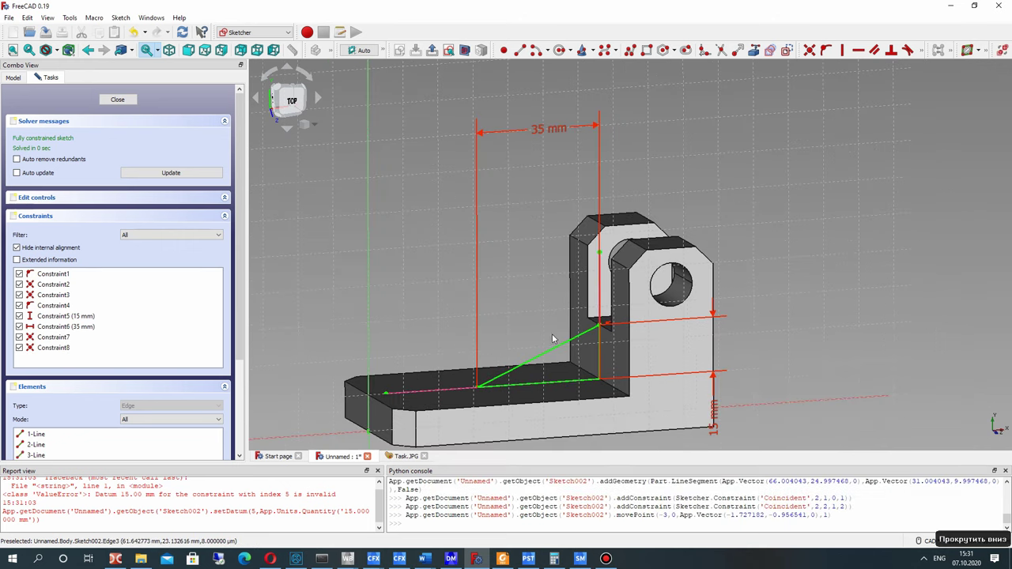
click(118, 100)
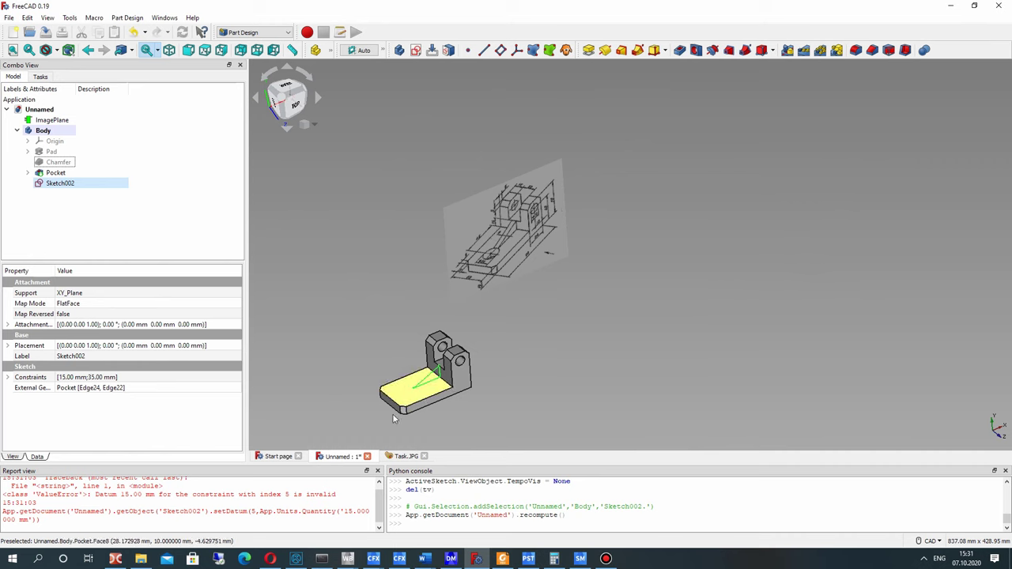
- Pad the triangular rib sketch to a length of 8 mm, symmetric to the sketch plane
scroll(411, 411, up, 2)
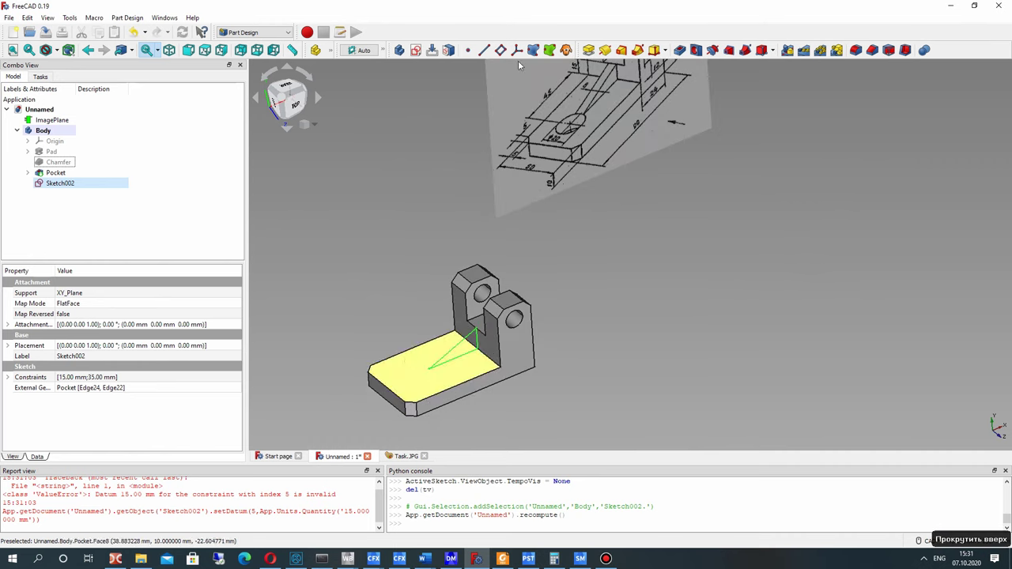
click(588, 53)
middle_drag(472, 287, 530, 260)
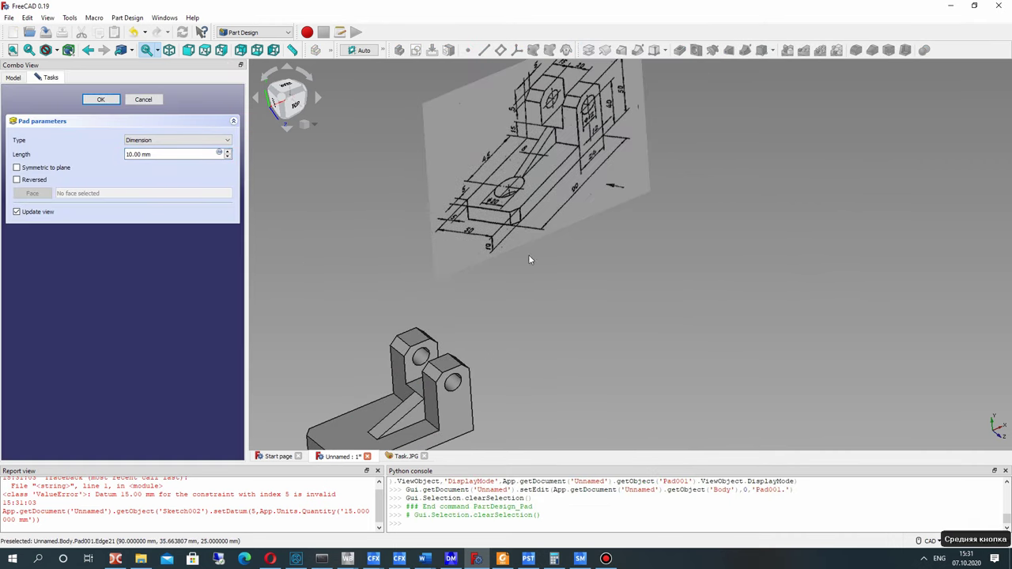
drag(127, 155, 129, 154)
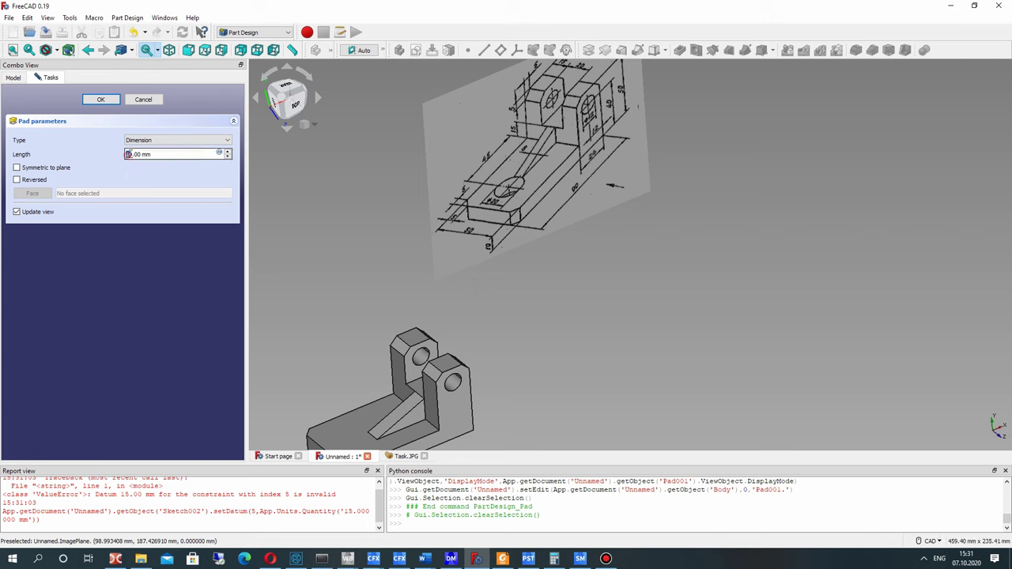
text(8)
middle_drag(395, 391, 676, 381)
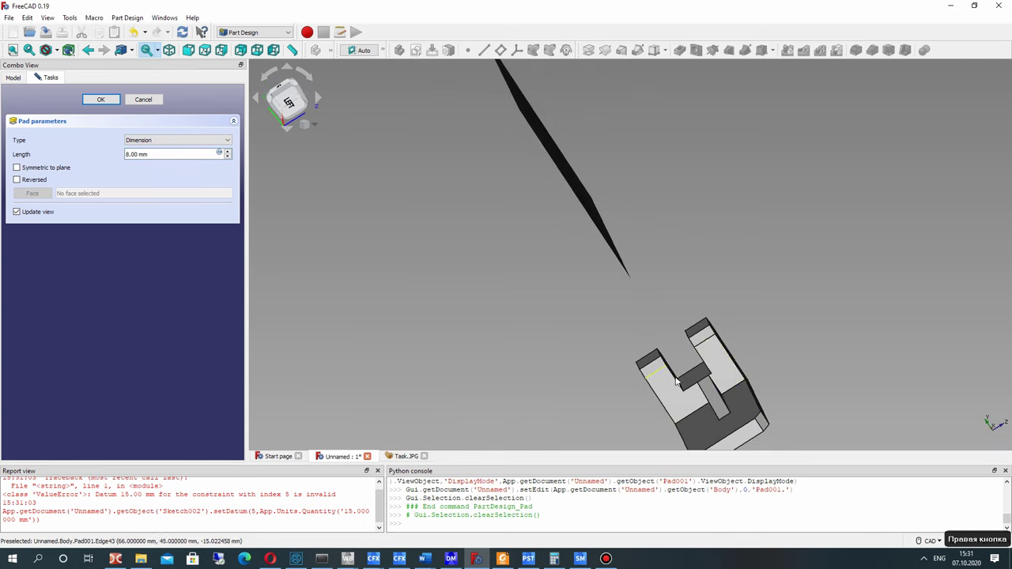
click(17, 167)
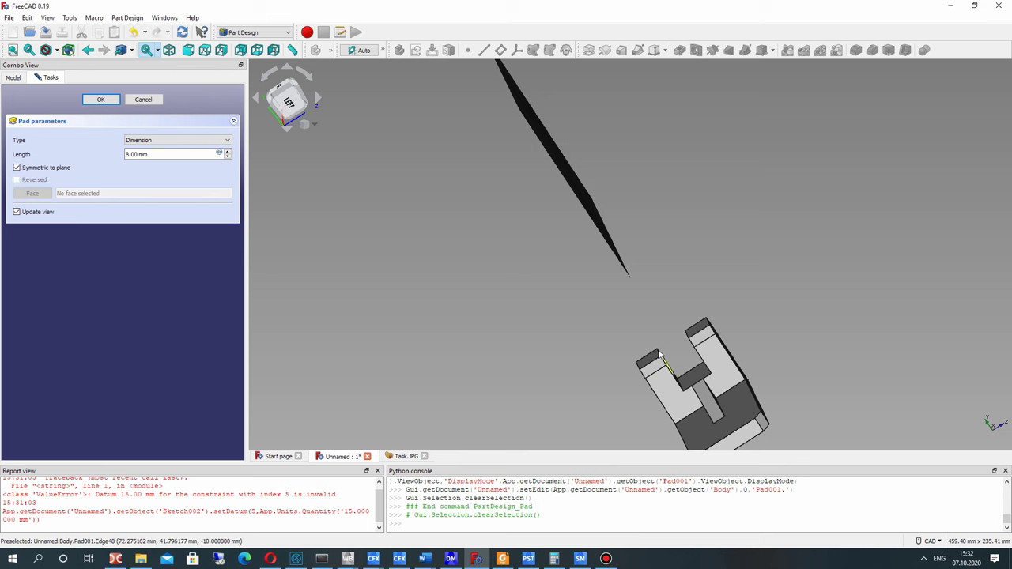
click(100, 99)
- Set the Refine property of the rib's pad to true
right_drag(522, 323, 501, 327)
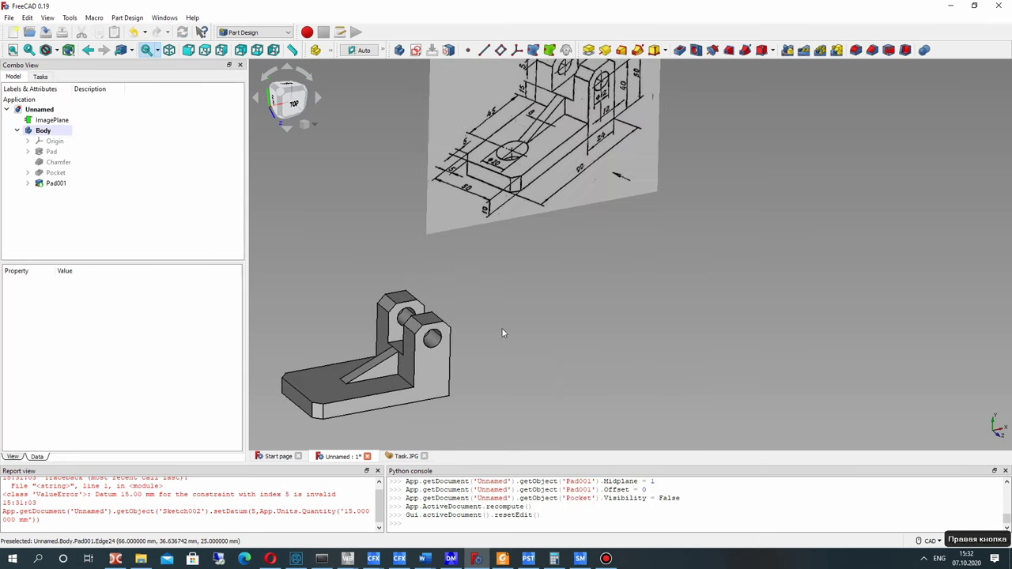
middle_drag(455, 289, 540, 270)
click(56, 184)
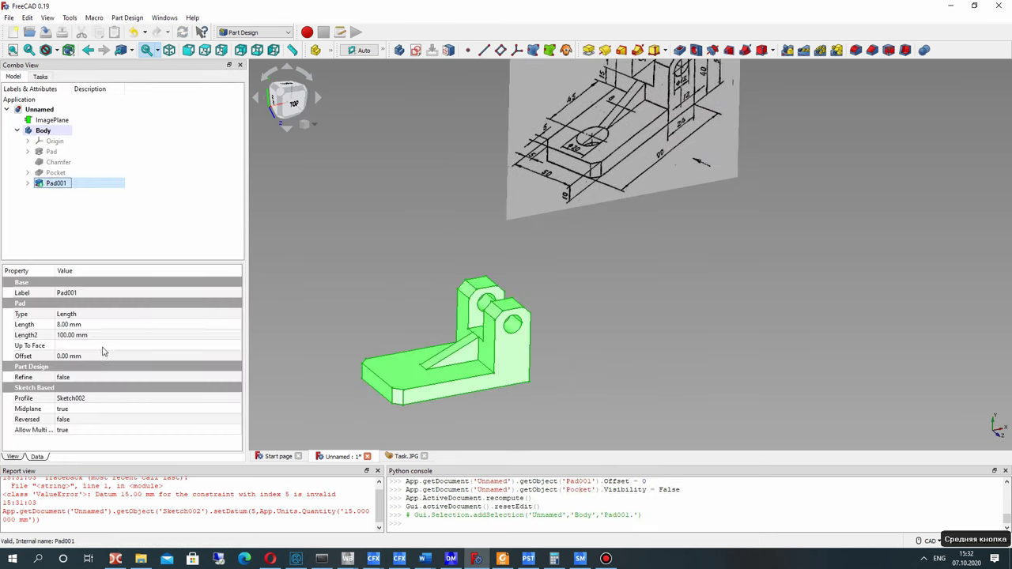
click(64, 377)
click(64, 377)
click(63, 399)
click(407, 325)
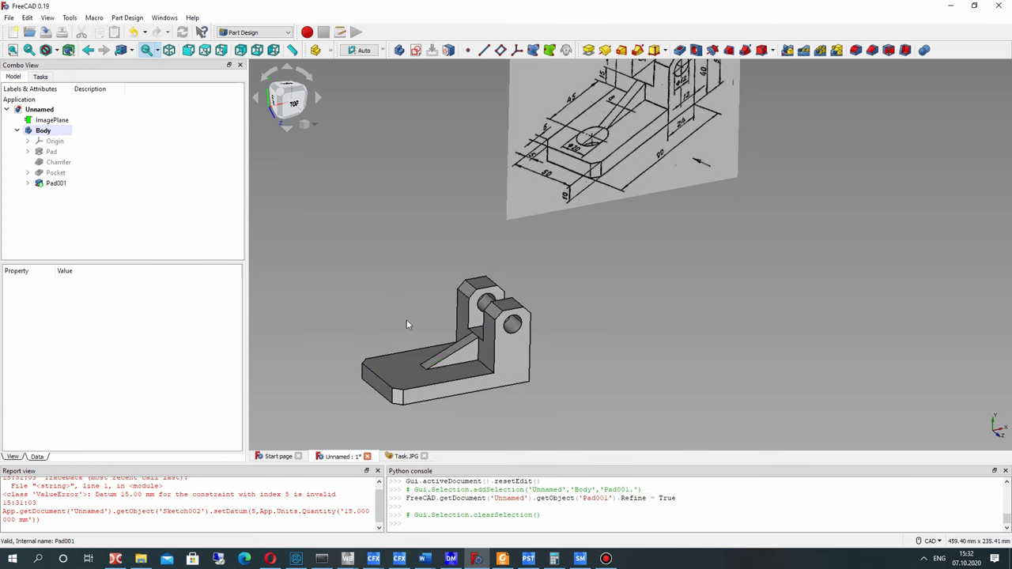
- Start a sketch on the base's upper face and draw a circle about 17 mm in diameter, centred on the horizontal axis beyond the rib
scroll(450, 350, up, 1)
mouse_move(481, 350)
right_down()
mouse_move(406, 314)
mouse_move(476, 361)
right_up()
mouse_move(474, 361)
middle_down()
mouse_move(583, 298)
mouse_move(573, 388)
middle_up()
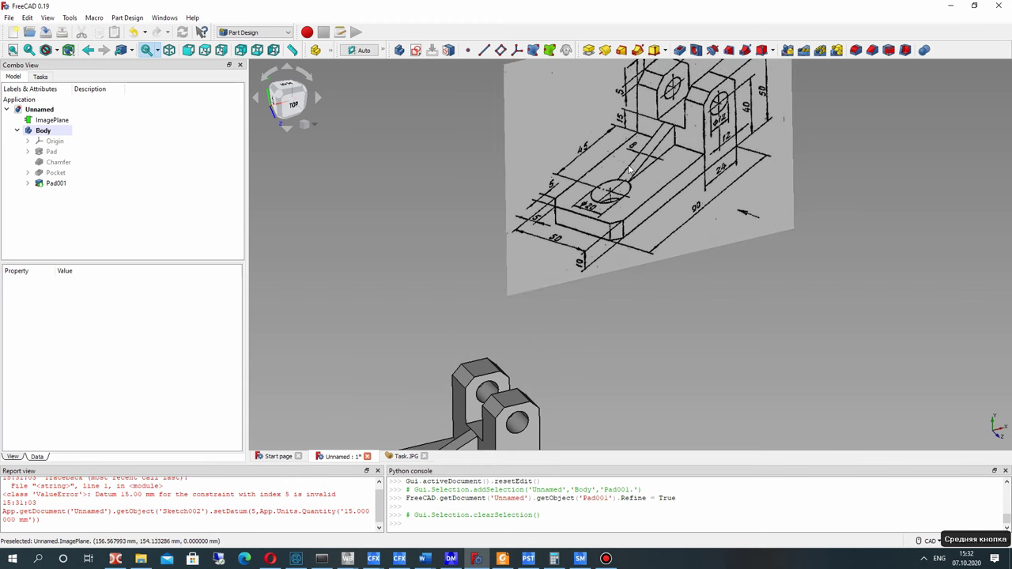
middle_drag(569, 287, 723, 135)
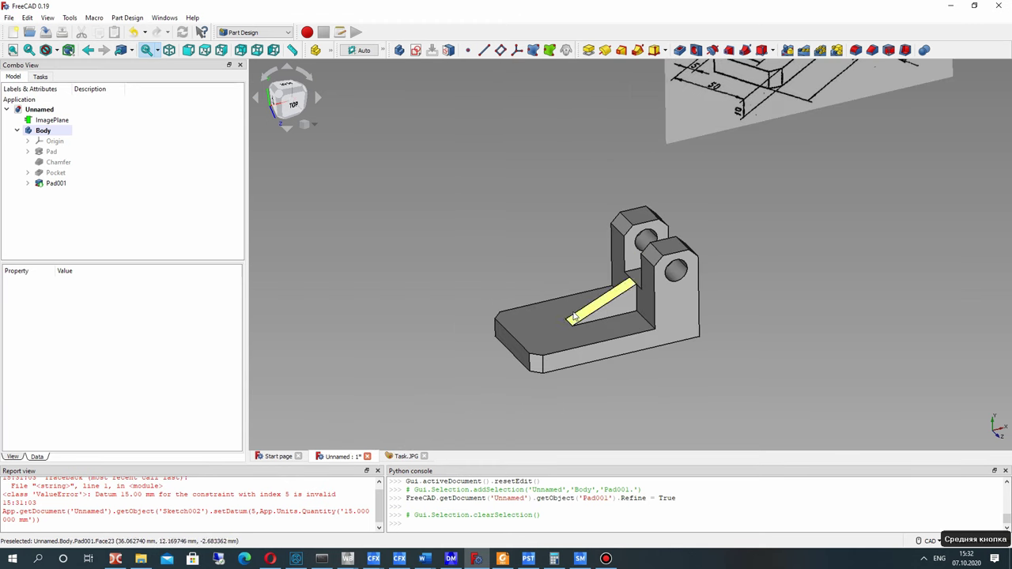
click(535, 332)
click(416, 50)
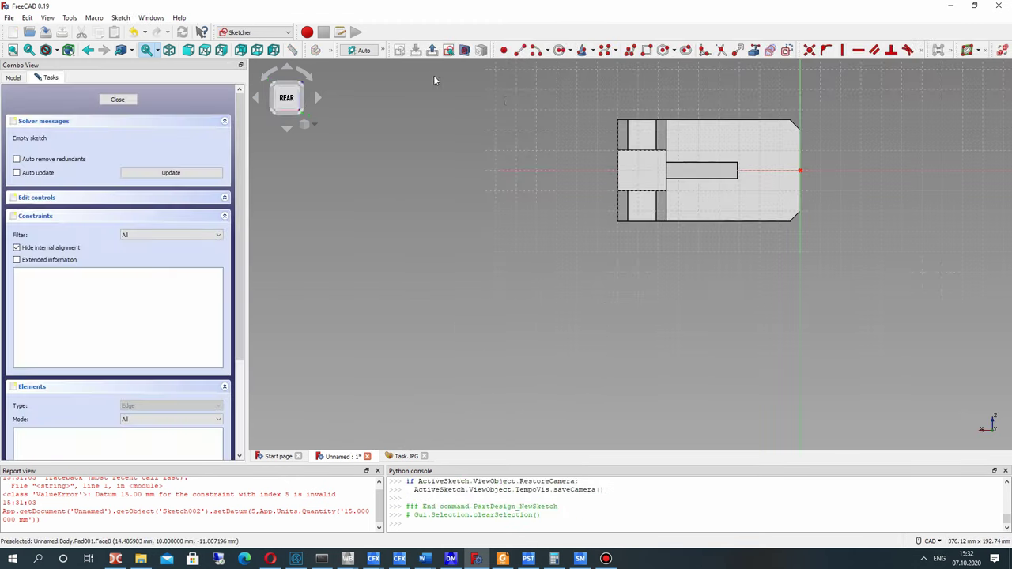
click(557, 50)
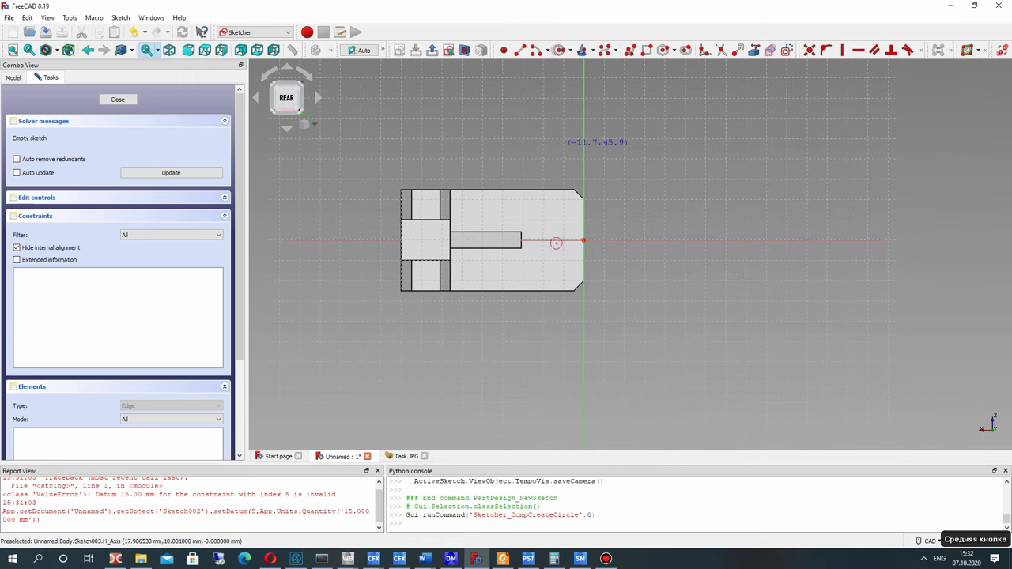
click(554, 237)
click(558, 259)
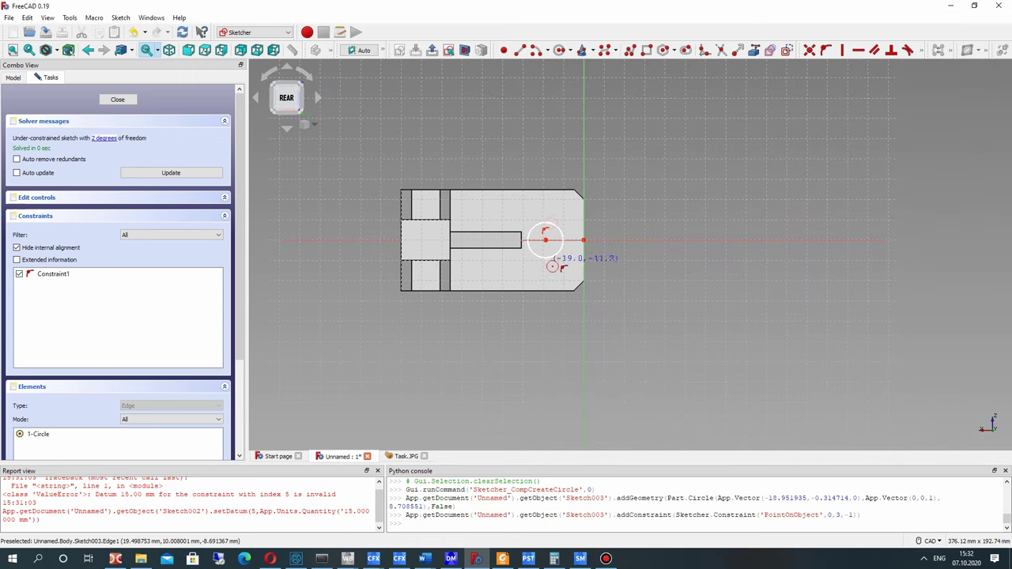
- Add a rib-side edge of the upright to the sketch as external geometry
right_drag(558, 261, 859, 291)
middle_drag(860, 291, 429, 417)
scroll(613, 185, down, 2)
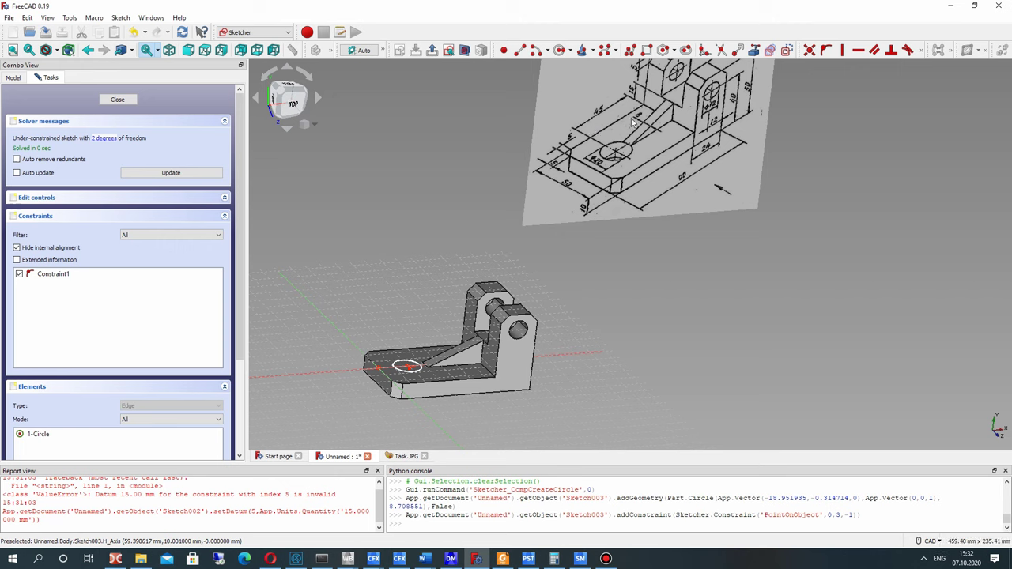
middle_drag(424, 351, 466, 388)
scroll(466, 388, up, 2)
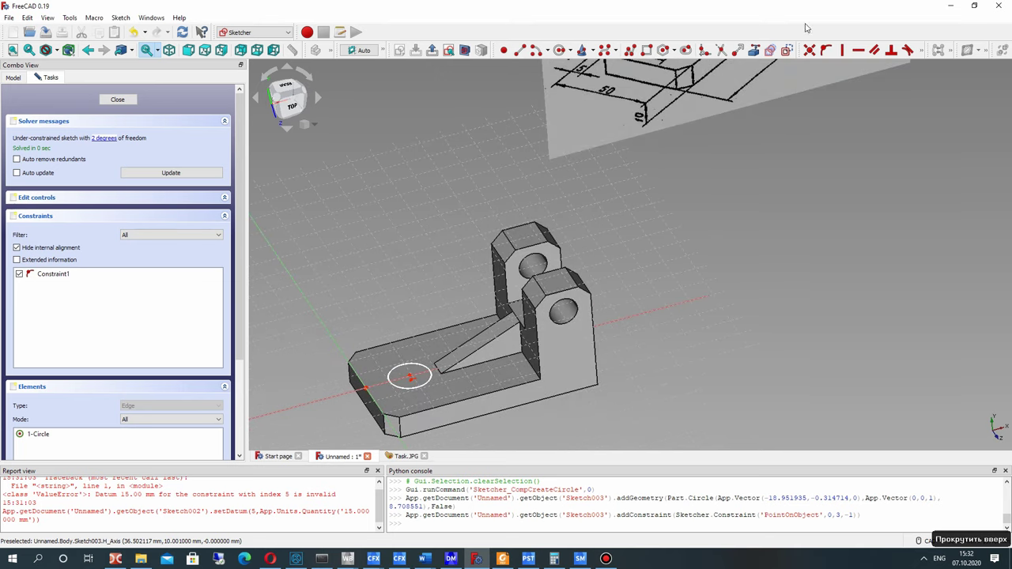
click(770, 50)
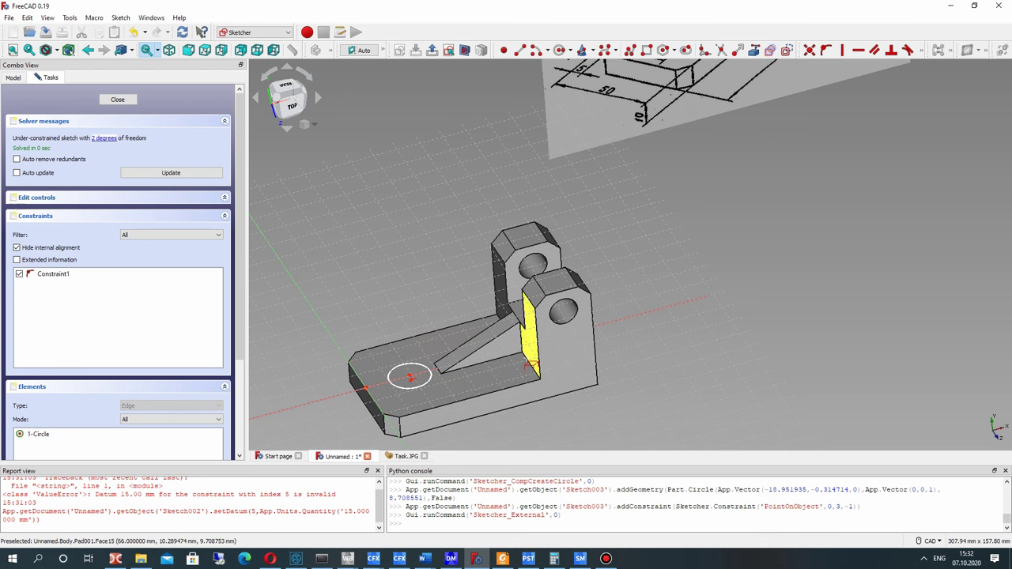
scroll(528, 366, up, 5)
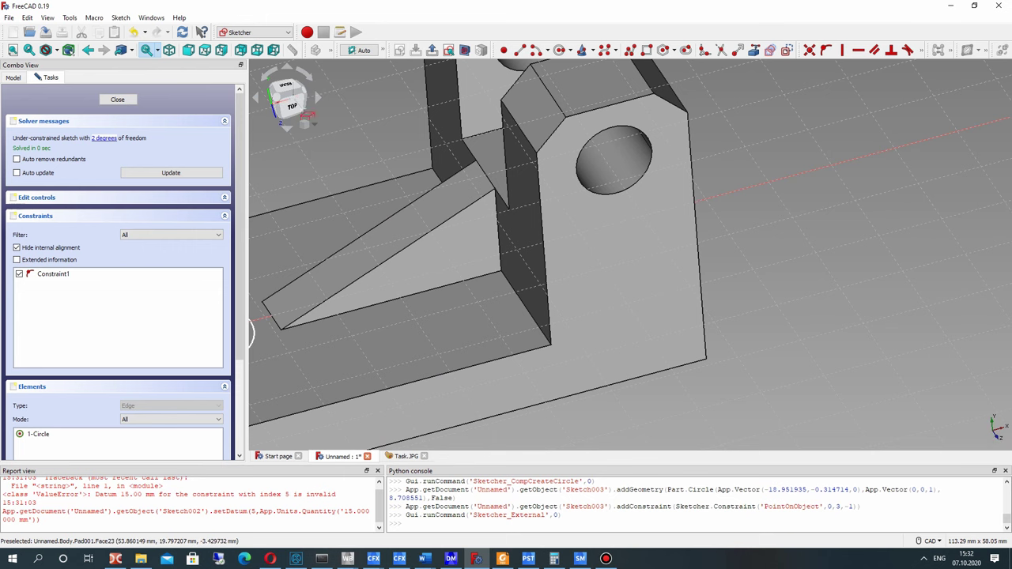
click(278, 84)
scroll(644, 289, down, 4)
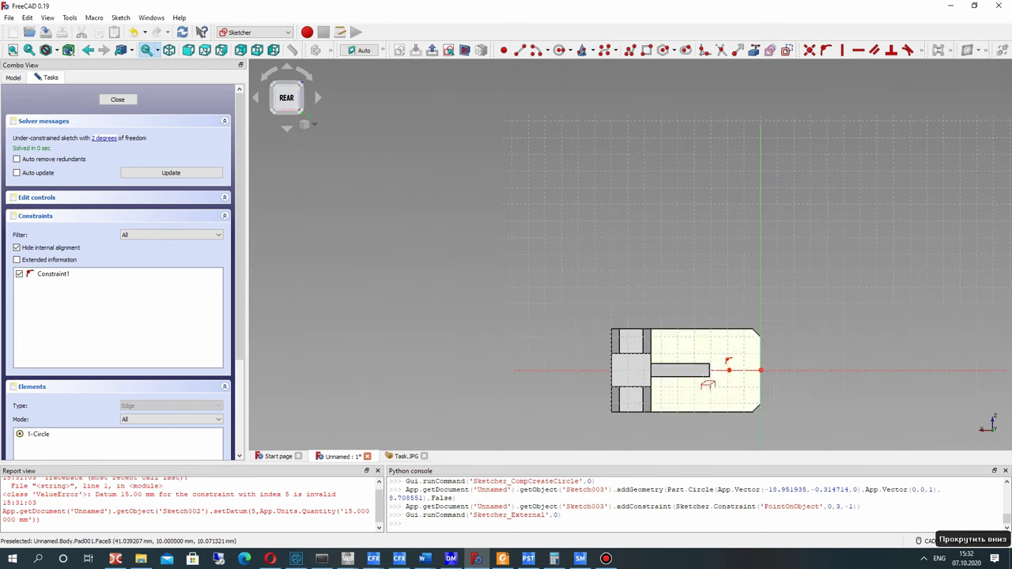
scroll(704, 378, up, 4)
click(584, 409)
middle_drag(631, 405, 478, 291)
- Constrain the horizontal distance from the circle's centre to the projected upright edge to 45 mm
click(922, 51)
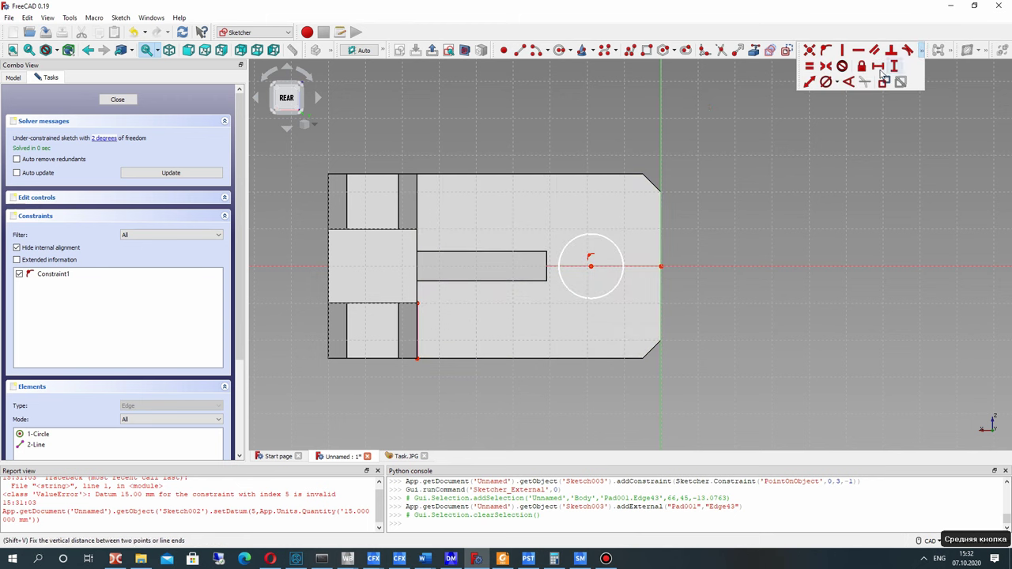
click(875, 66)
click(591, 267)
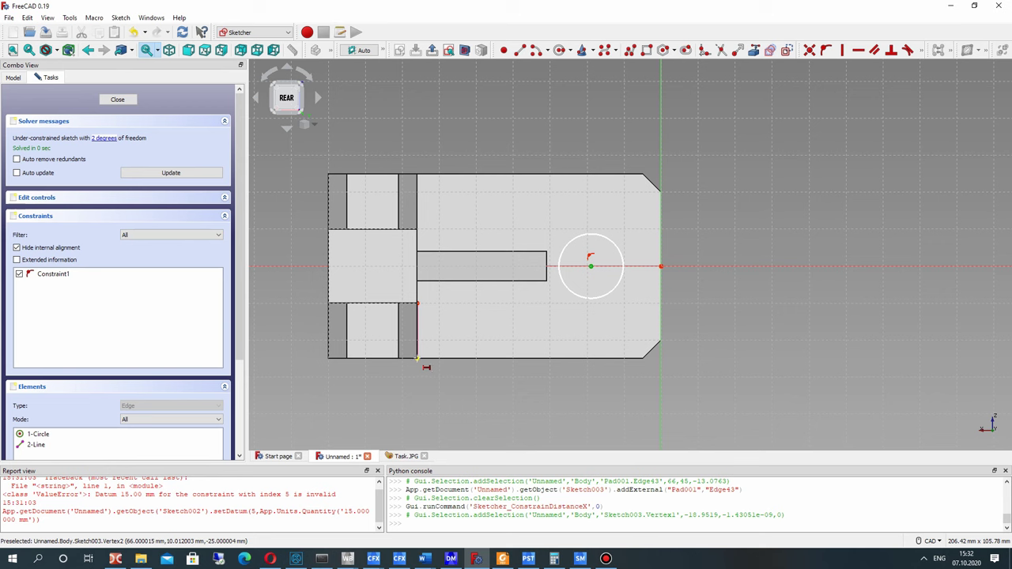
click(418, 358)
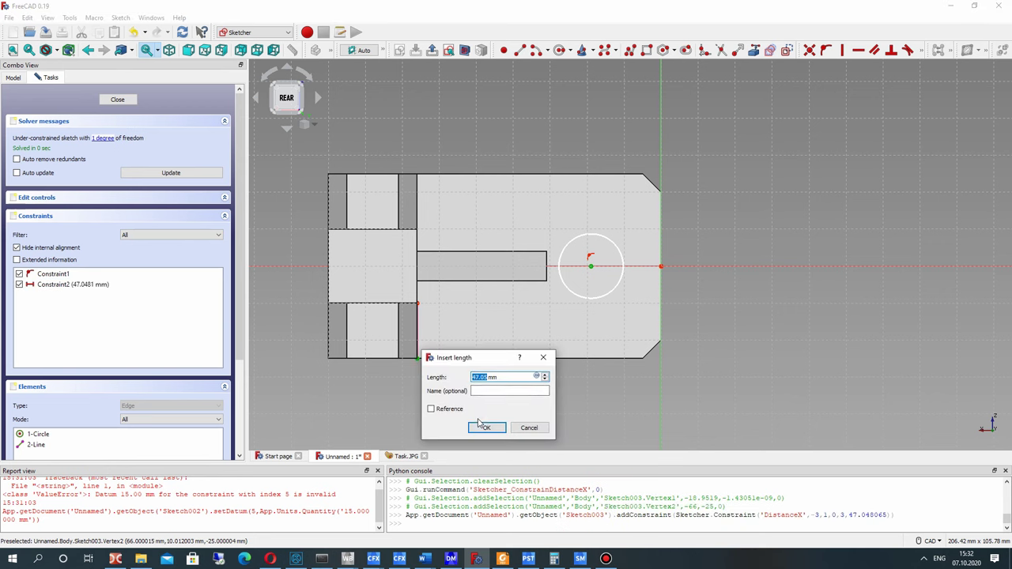
text(45)
click(481, 427)
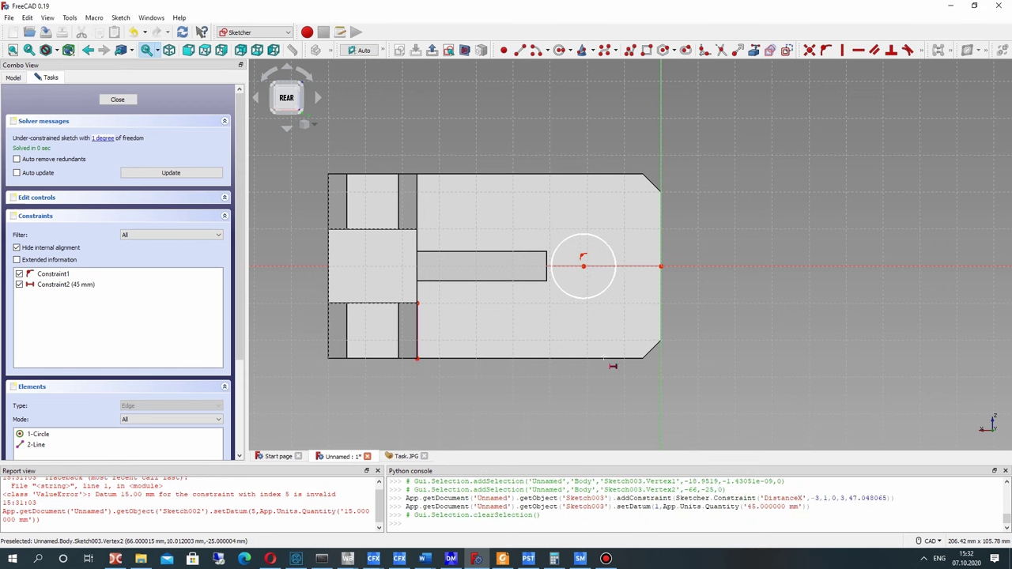
- Constrain the circle's diameter to 20 mm
click(614, 252)
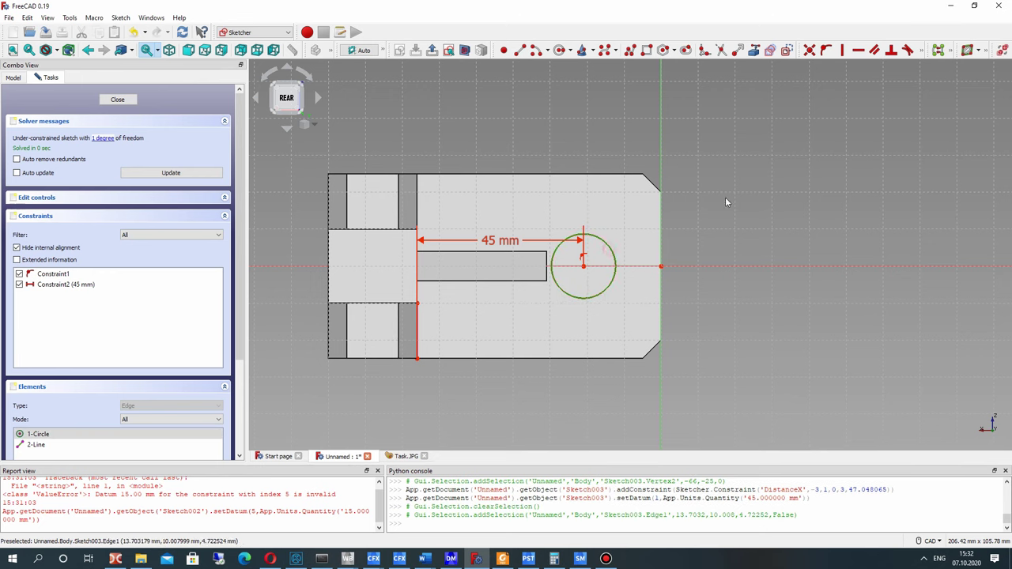
click(922, 50)
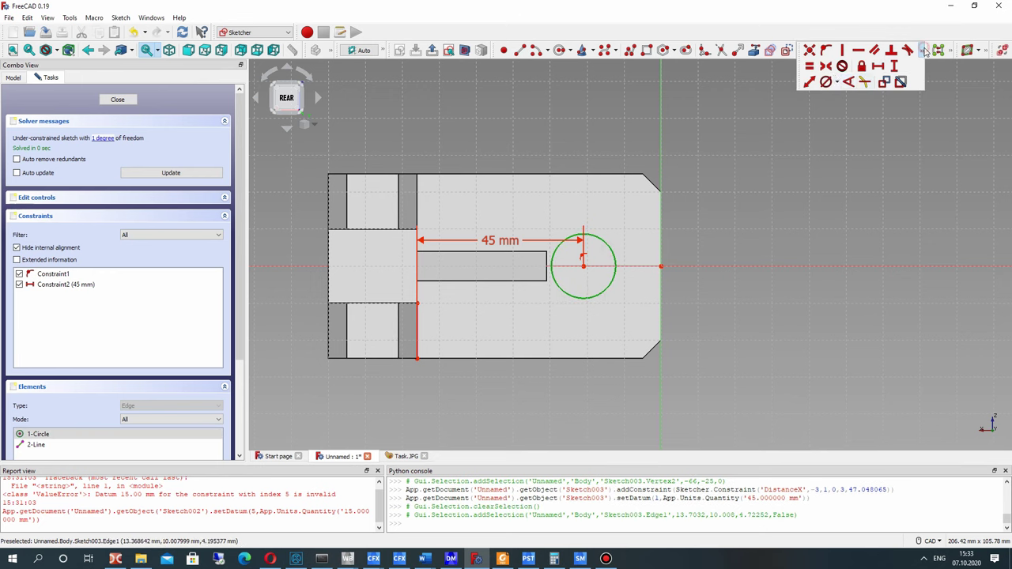
click(825, 83)
key(Return)
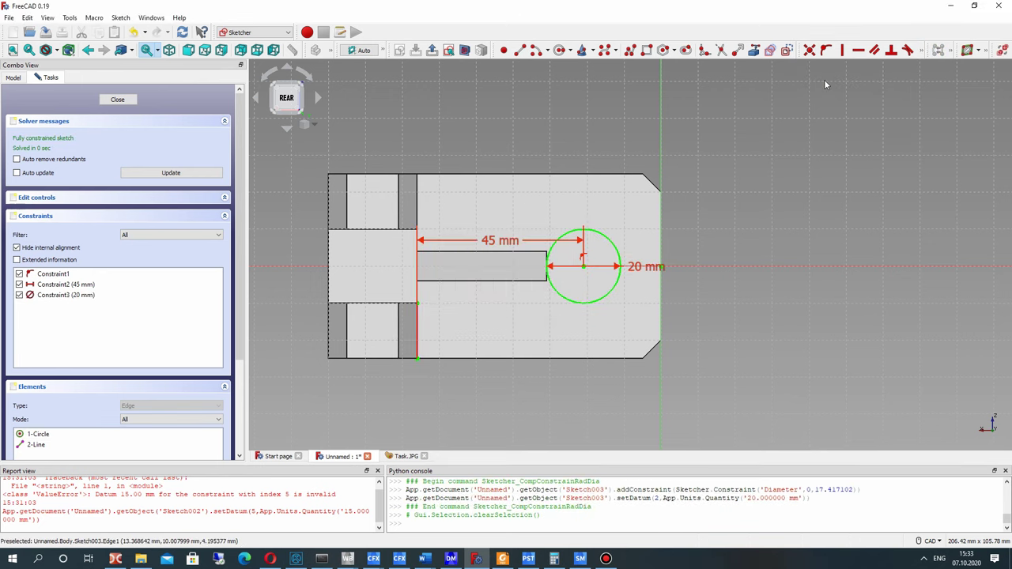
- Close the circle sketch and pocket it 10 mm deep through the base
mouse_move(538, 274)
middle_down()
mouse_move(521, 214)
mouse_move(528, 262)
middle_up()
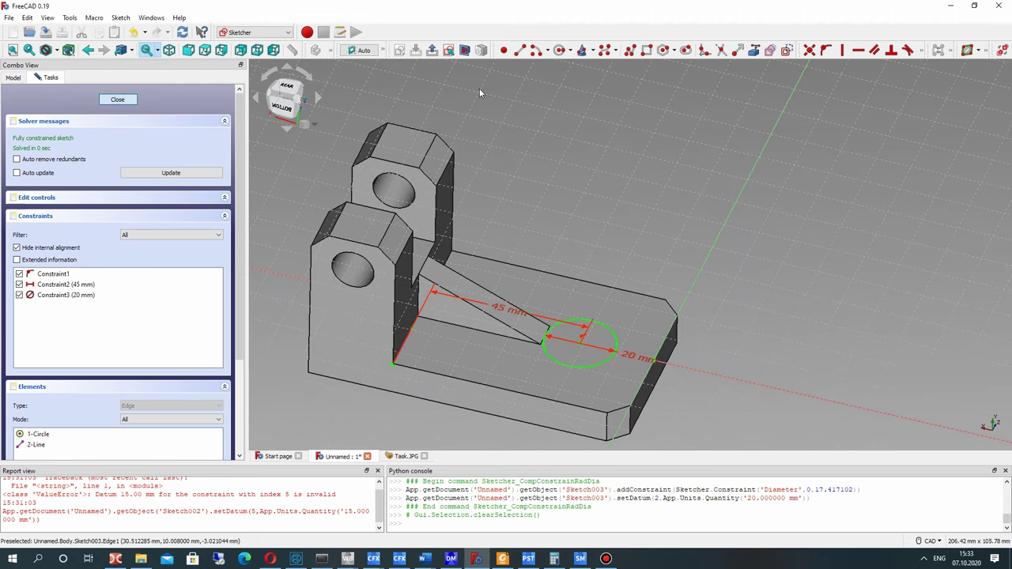
key(Escape)
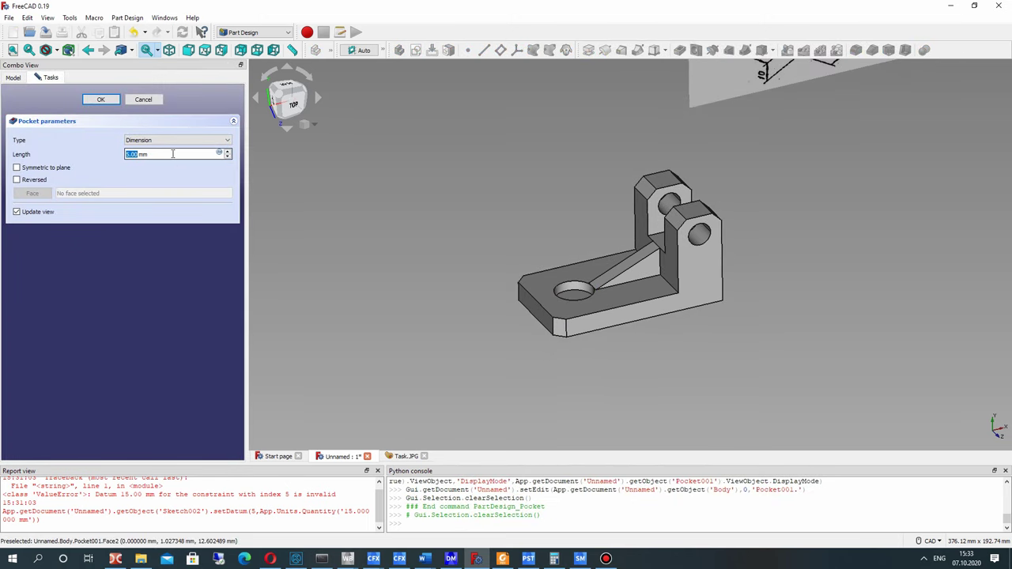
mouse_move(669, 237)
middle_down()
mouse_move(649, 316)
mouse_move(567, 110)
mouse_move(601, 195)
mouse_move(655, 237)
mouse_move(665, 233)
mouse_move(544, 364)
middle_up()
scroll(562, 325, down, 1)
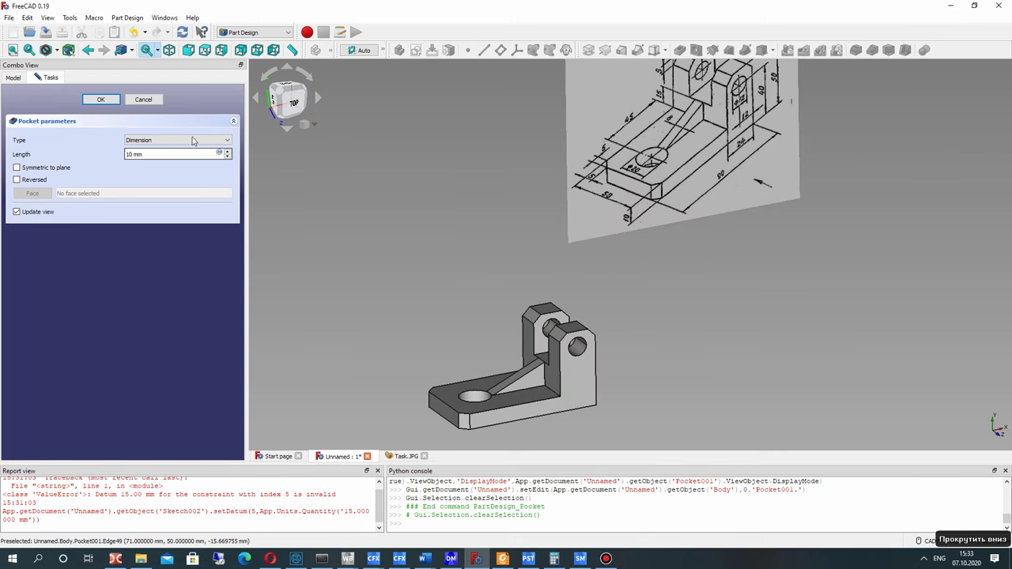
click(97, 100)
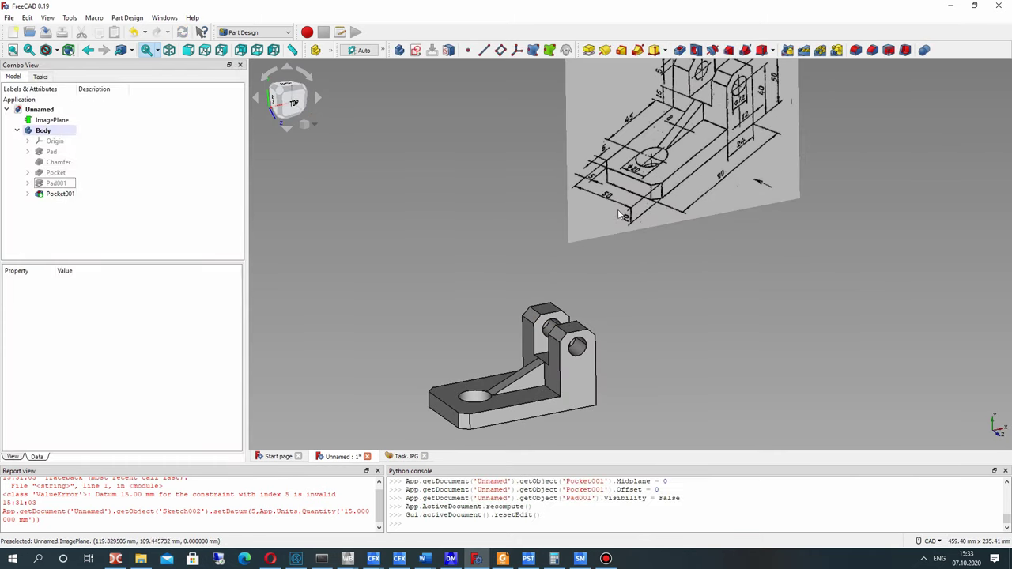
- Delete the ImagePlane reference drawing from the document
scroll(594, 234, down, 3)
click(51, 120)
right_click(52, 121)
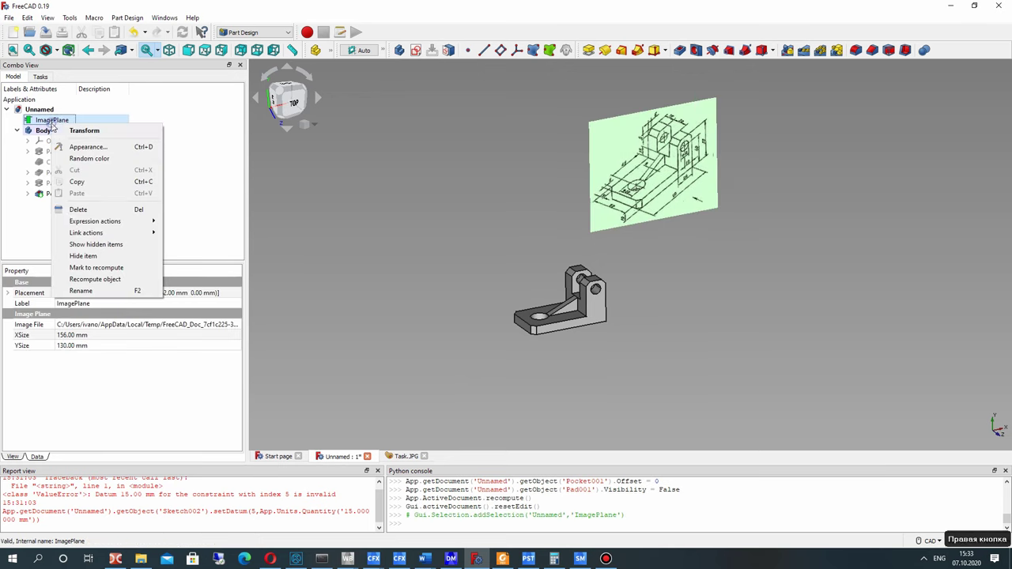
click(78, 210)
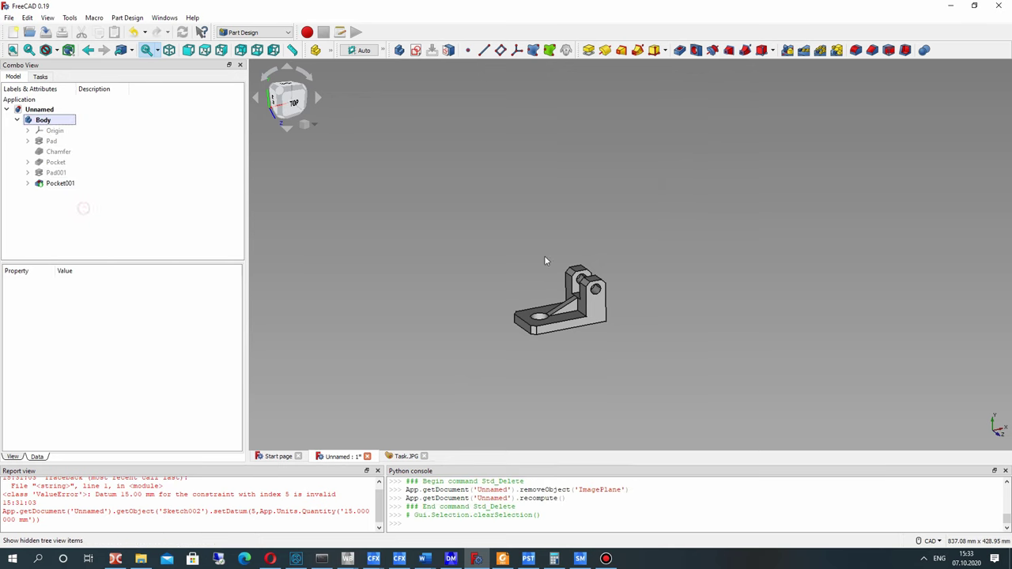
scroll(576, 321, up, 5)
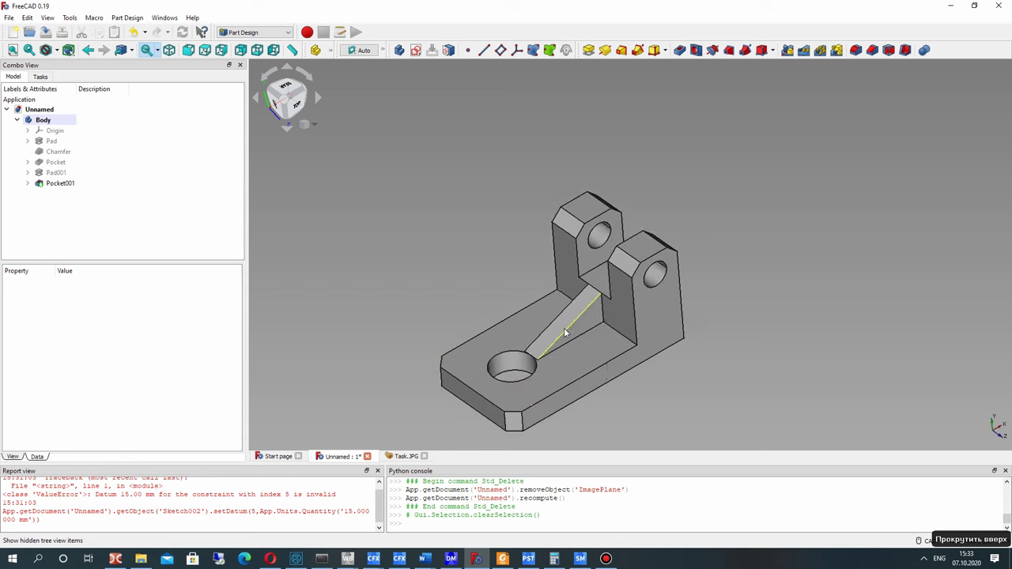